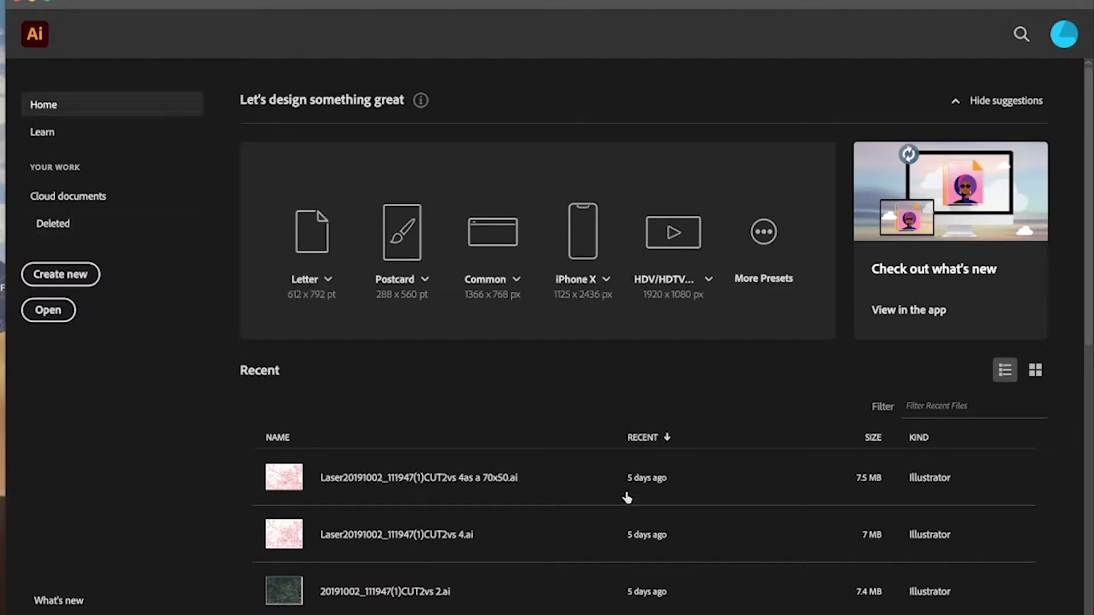
Step: Browse the recent files on the home screen and start setting up a new document
scroll(483, 457, down, 2)
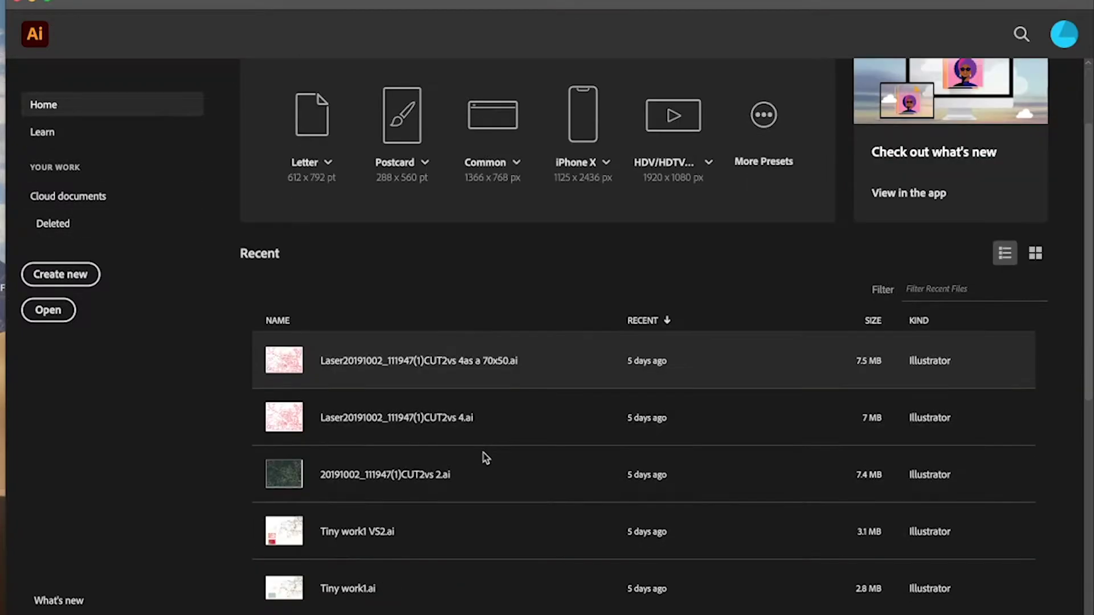
scroll(486, 457, down, 3)
scroll(486, 458, up, 5)
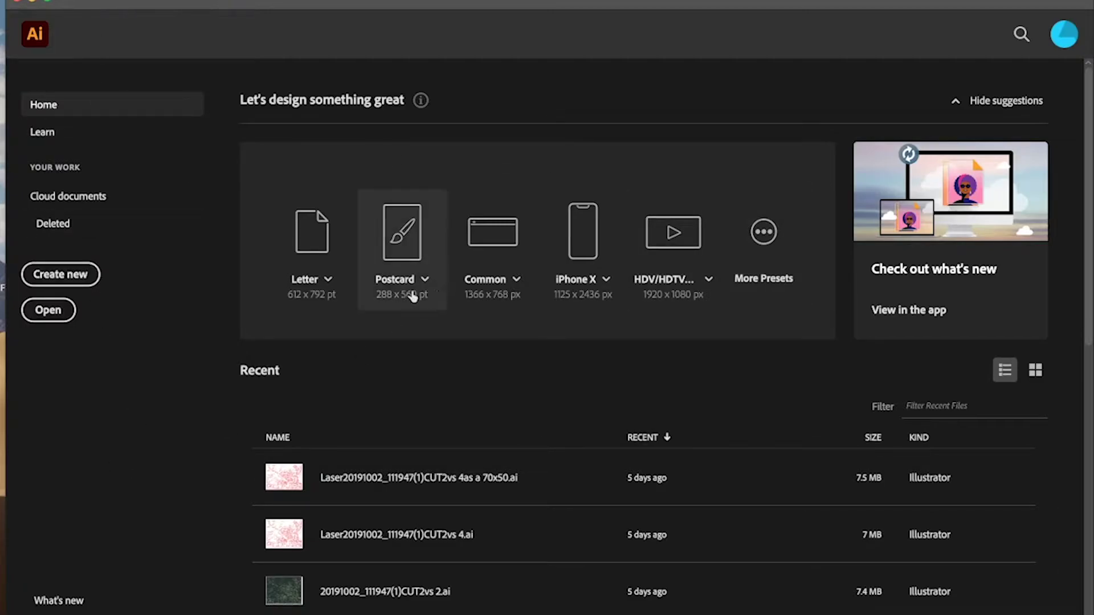
click(67, 275)
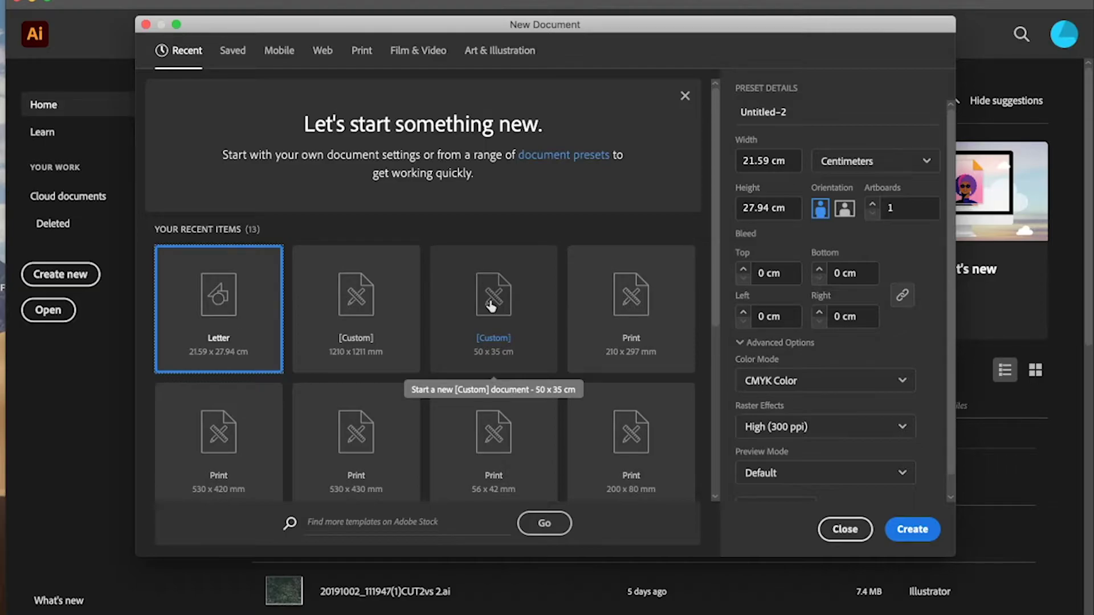
Step: Compare the page sizes of the recent custom and print presets, including 1210 x 1211 mm, 50 x 35 cm and 210 x 297 mm
click(380, 314)
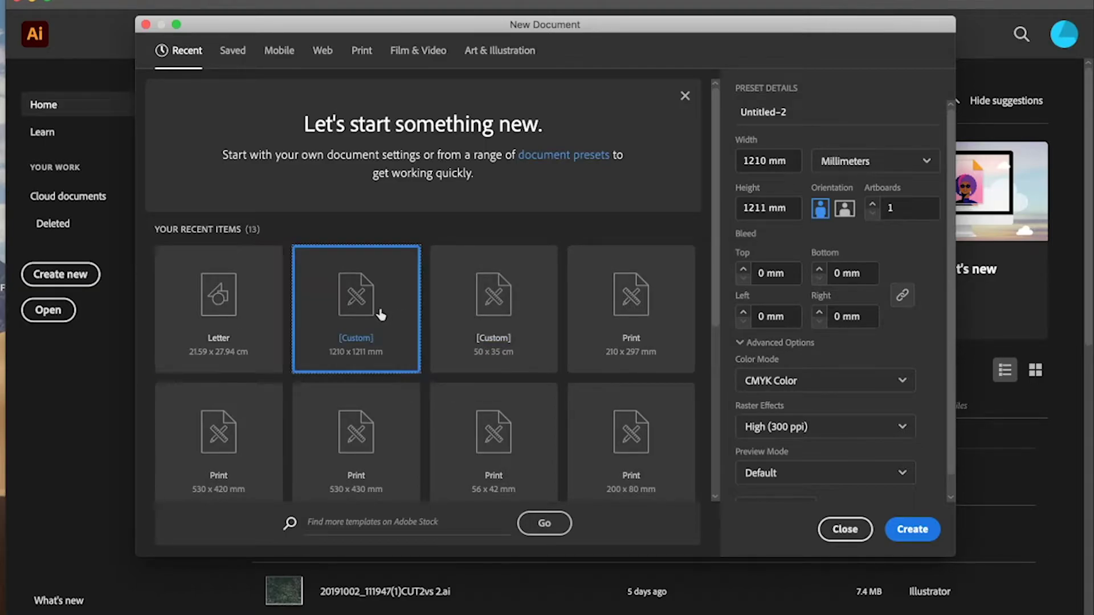
click(509, 310)
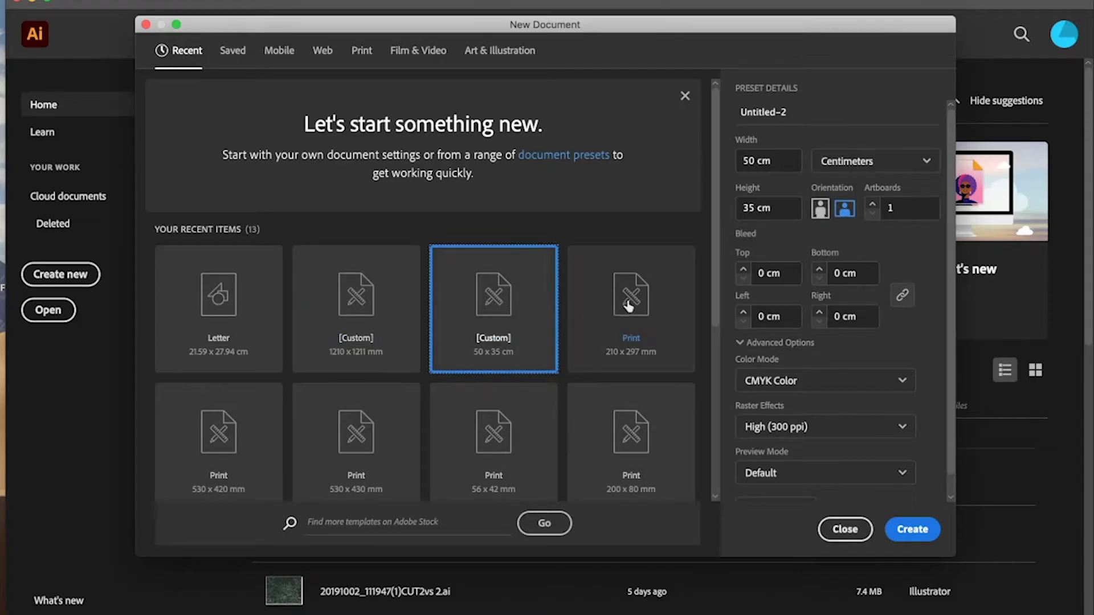
click(662, 312)
click(670, 466)
click(477, 453)
click(354, 430)
click(358, 323)
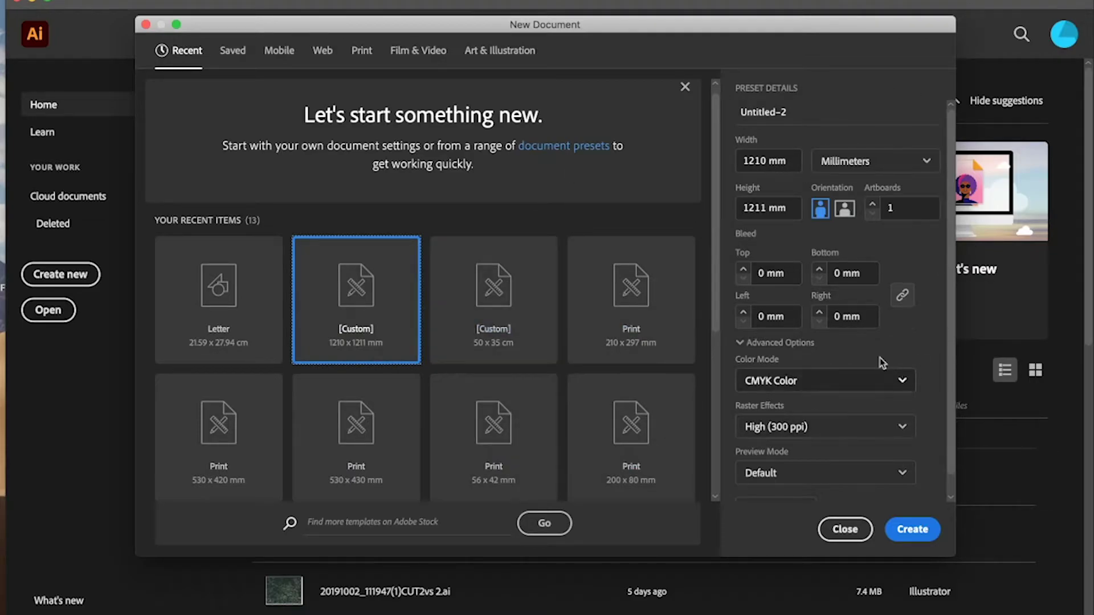
click(646, 287)
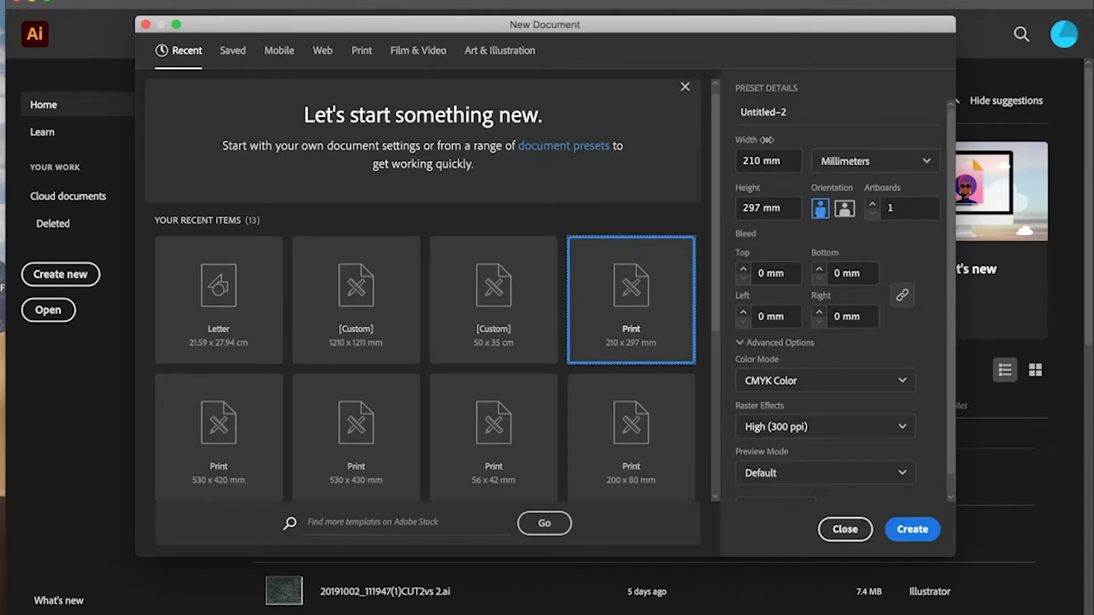
Step: Choose the Letter preset and set the new document's width to 30 cm
click(251, 341)
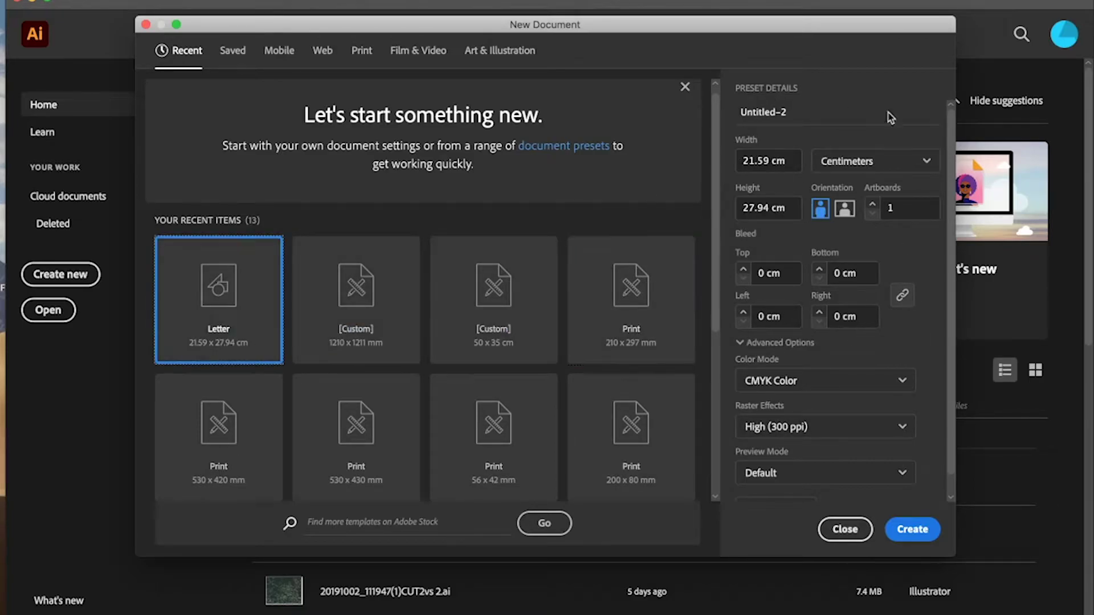
click(755, 162)
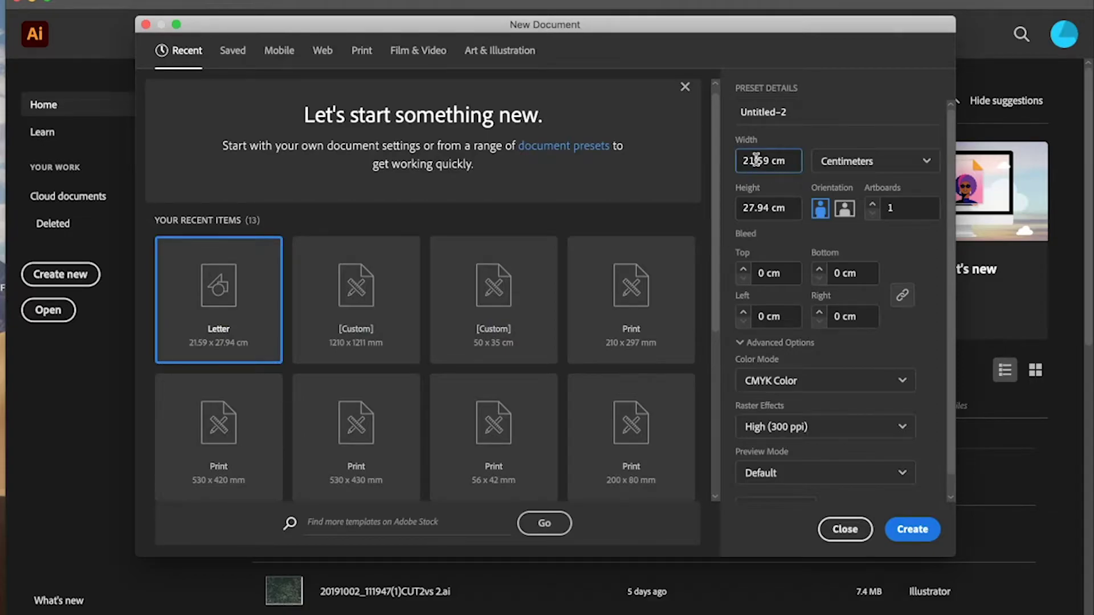
drag(770, 161, 677, 164)
text(30)
click(865, 116)
Step: Set the new document's measurement units to Millimeters
click(924, 161)
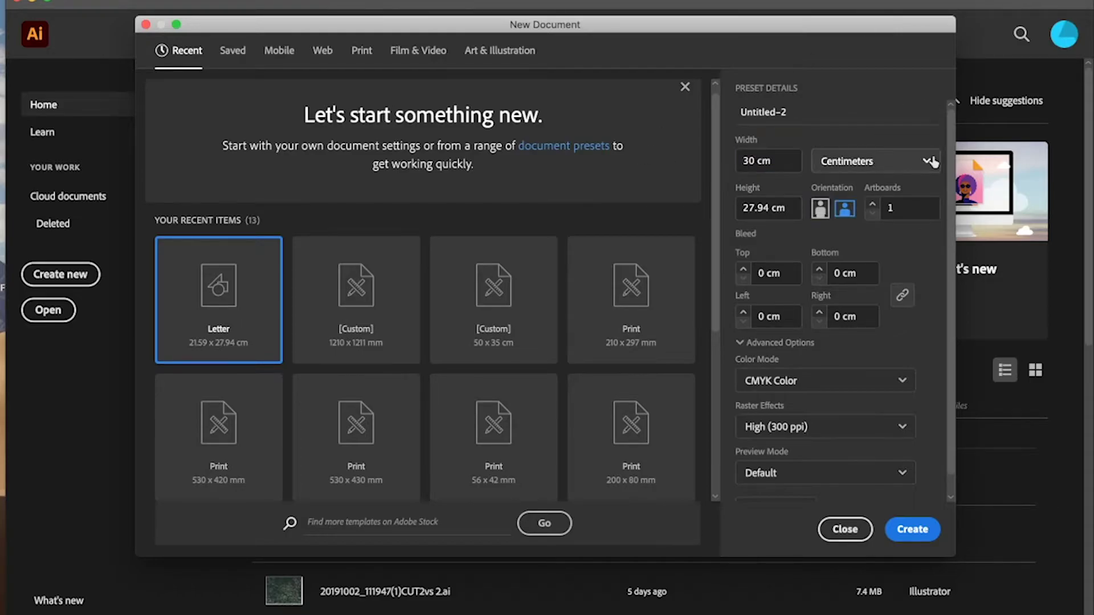
click(875, 391)
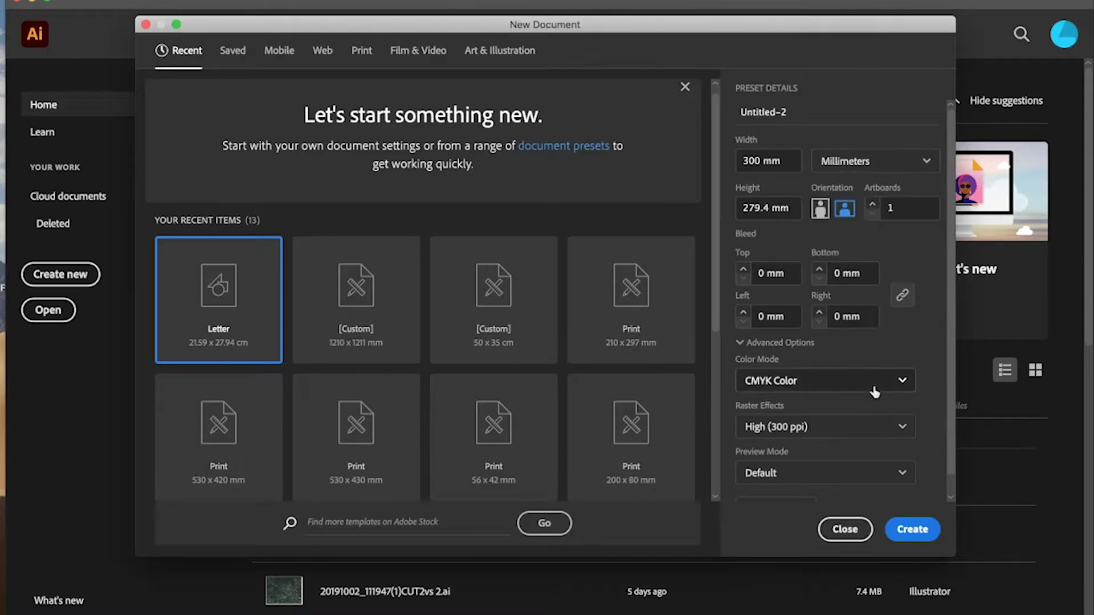
click(855, 166)
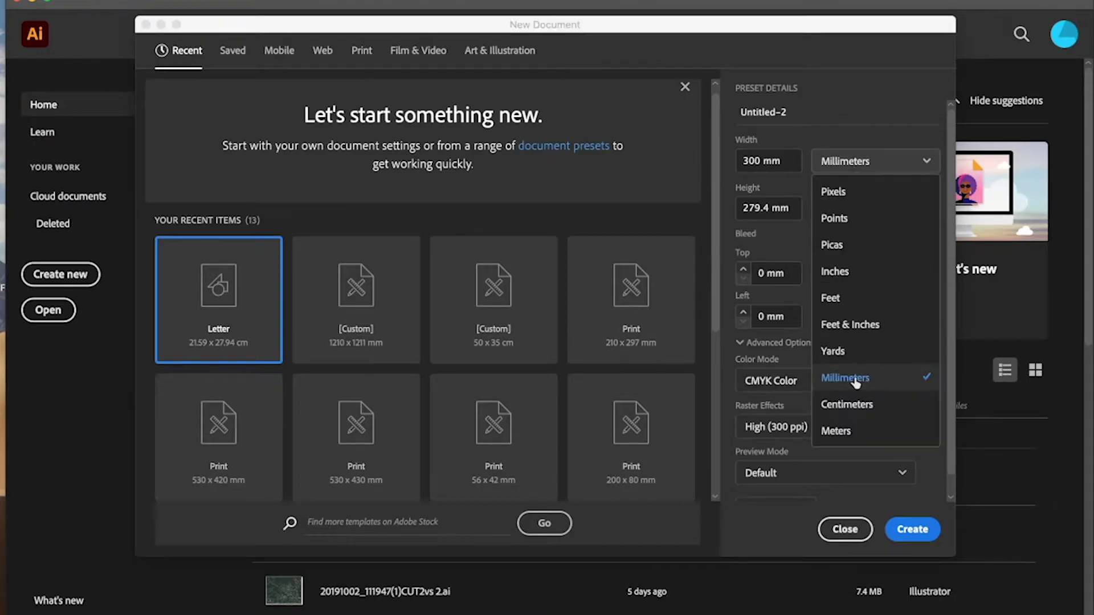
click(861, 78)
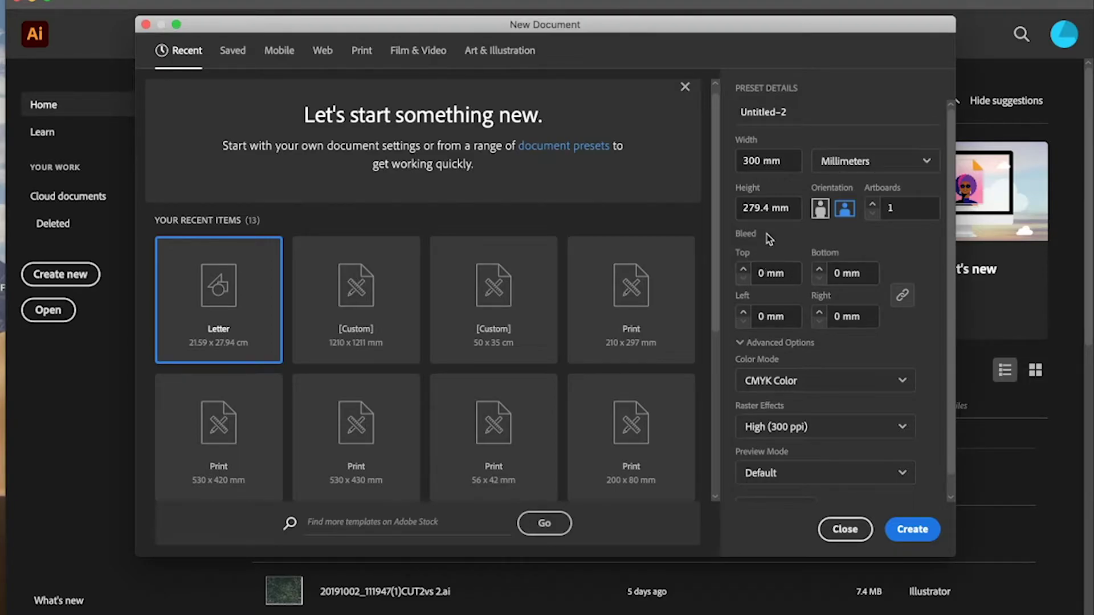
Step: Switch the new document's color mode to RGB Color and back to CMYK Color
scroll(824, 288, down, 1)
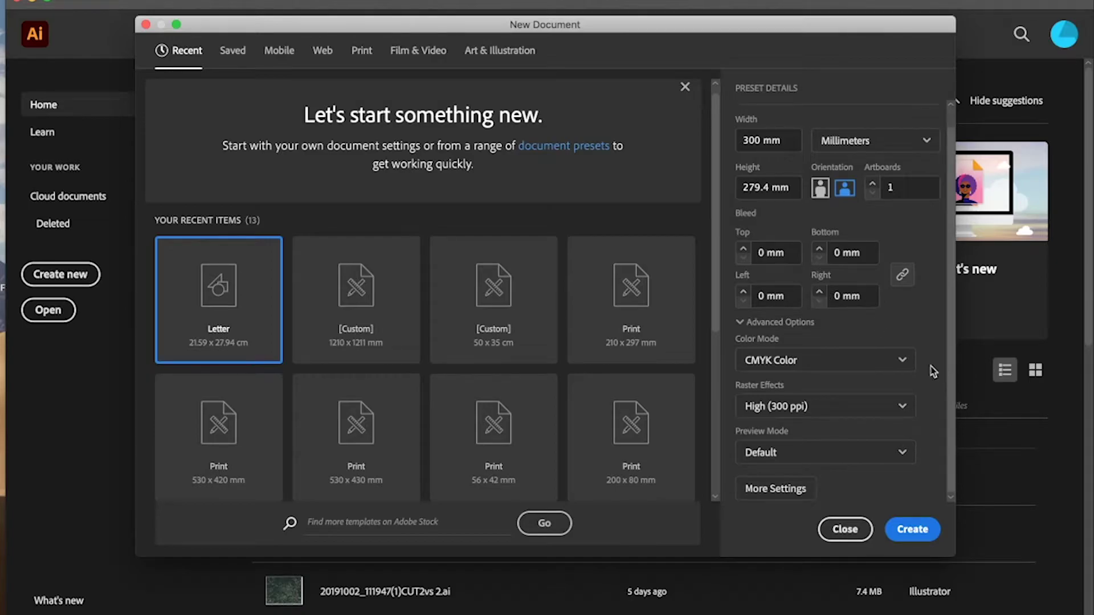
click(902, 361)
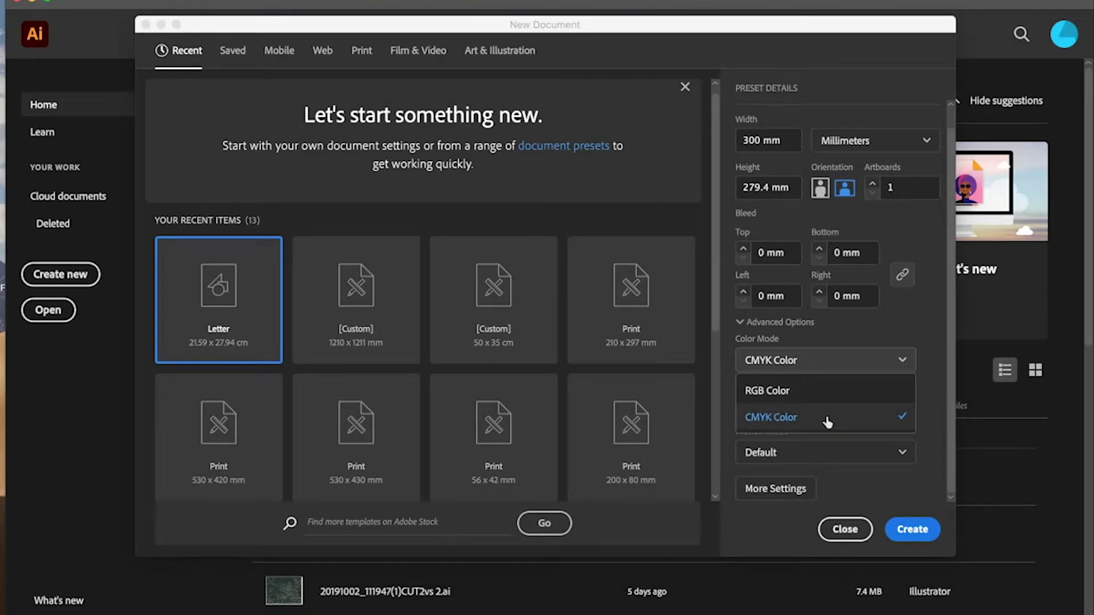
click(773, 391)
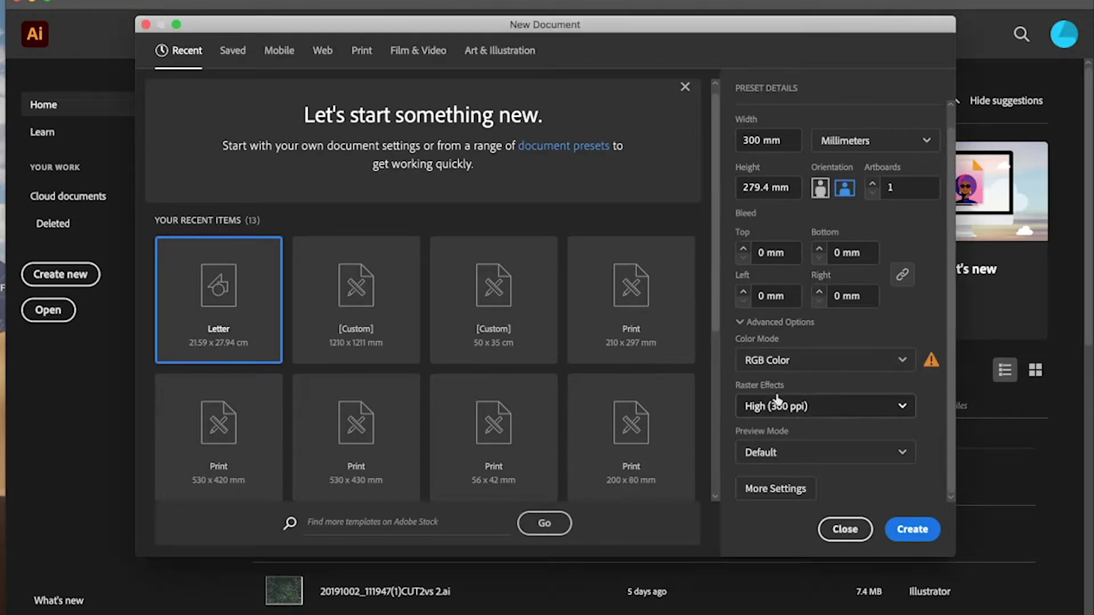
click(906, 360)
click(771, 416)
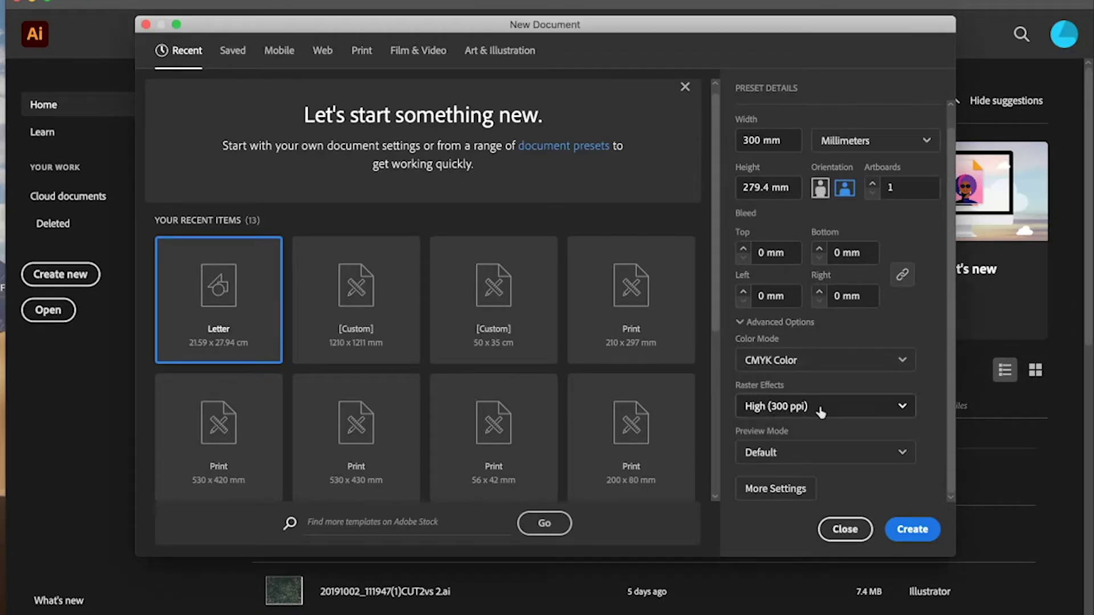
Step: Check the raster effects options, keep High (300 ppi), and create the document
click(899, 408)
click(897, 408)
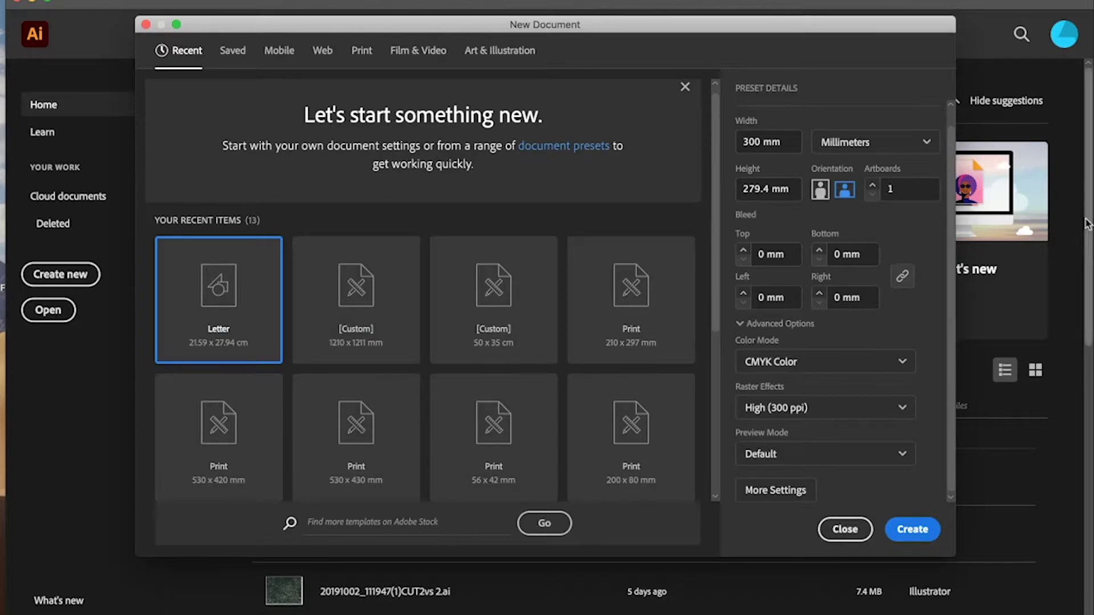
click(928, 522)
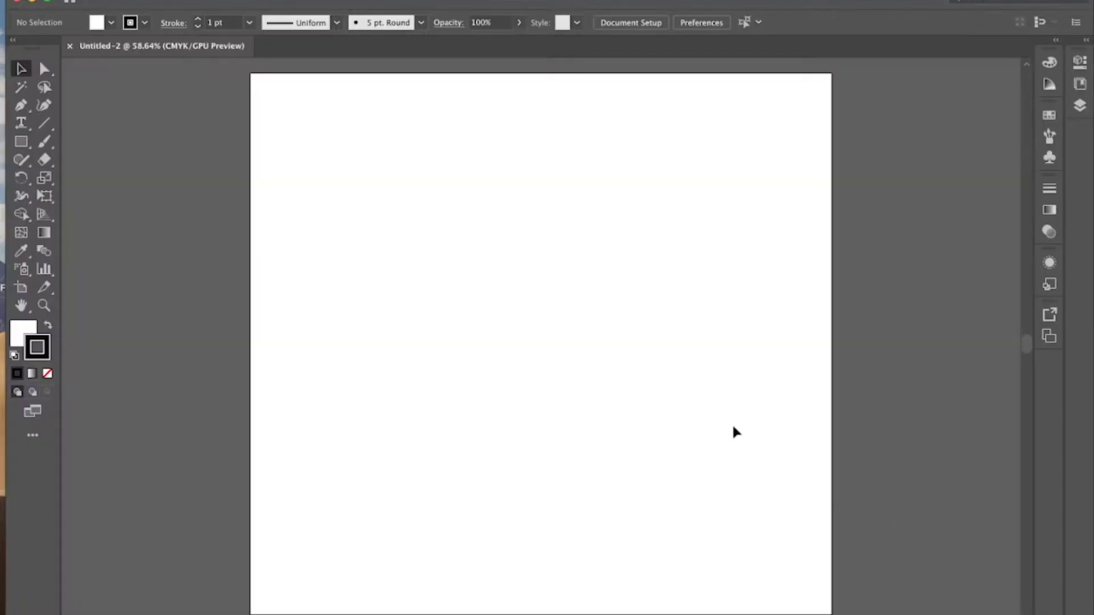
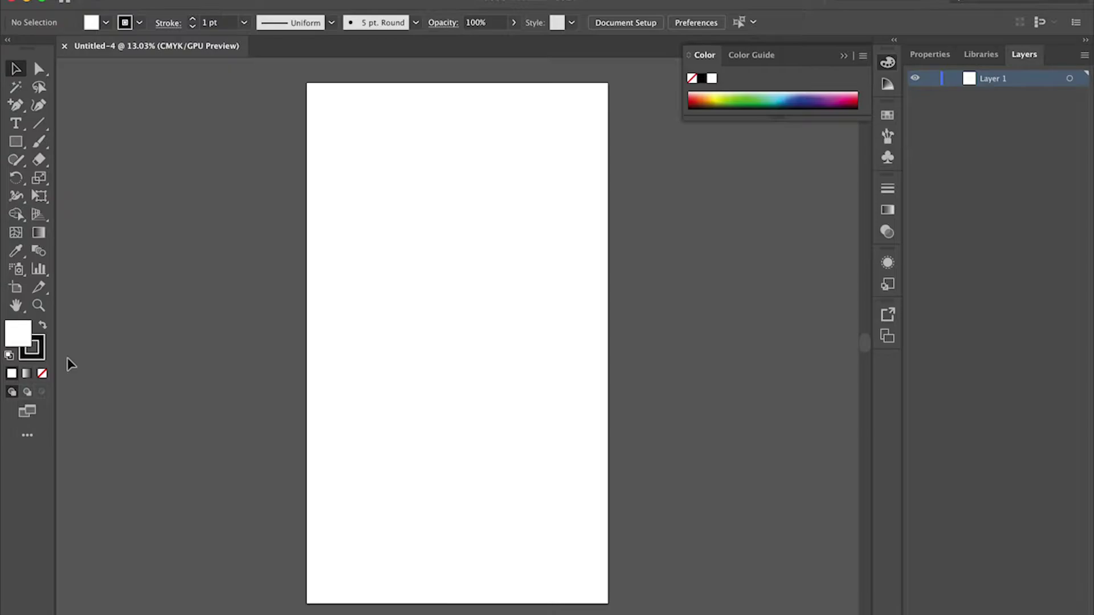
Step: Zoom in and out repeatedly to view the blank artboard at different magnifications
key(super+equal)
key(super+equal)
key(super+equal)
key(super+equal)
key(super+equal)
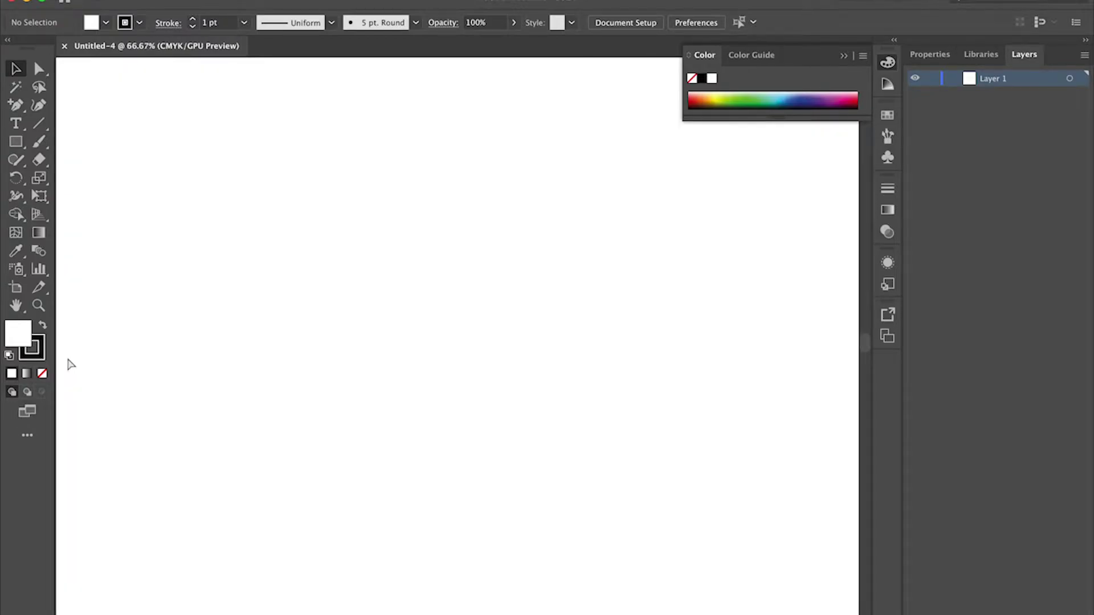
key(super+minus)
key(super+minus)
key(super+minus)
key(super+minus)
key(super+minus)
key(super+equal)
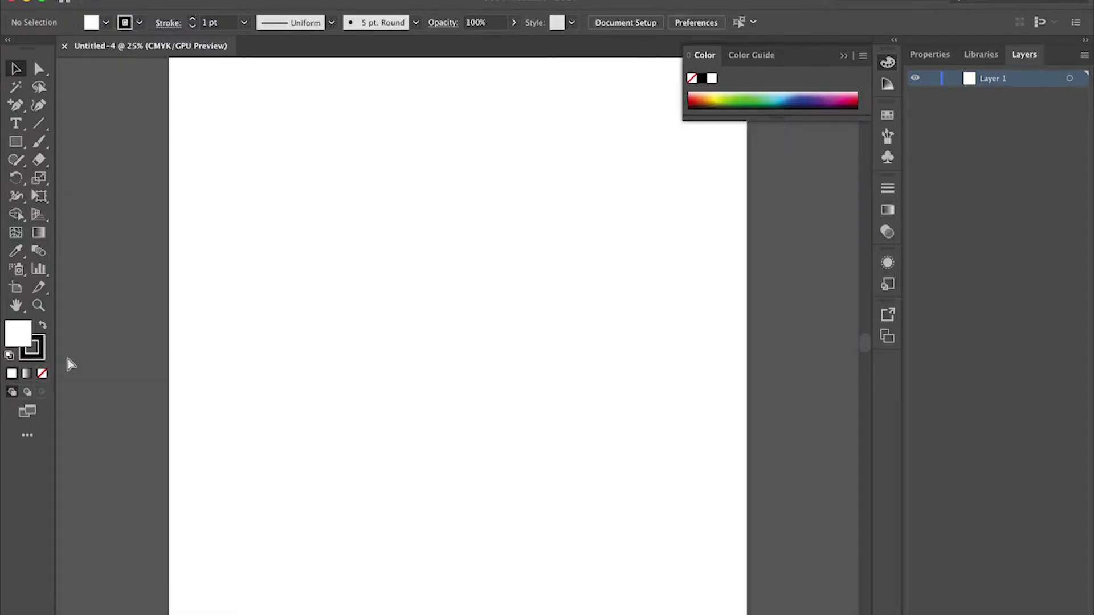
key(super+equal)
key(super+minus)
key(super+minus)
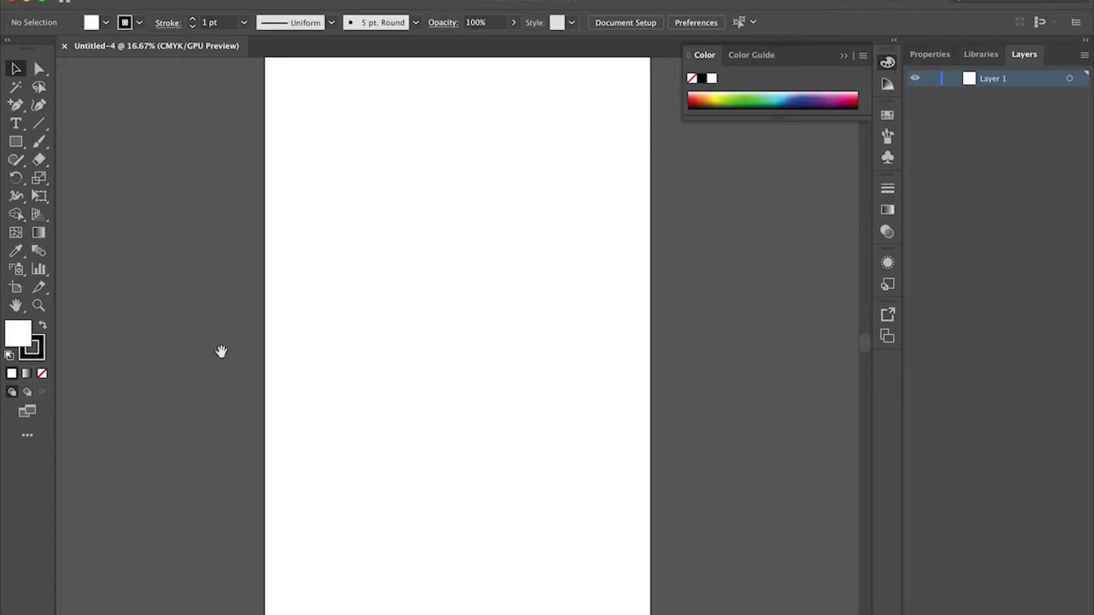
Step: Pan the canvas in several directions to view different parts of the artboard
scroll(373, 217, up, 5)
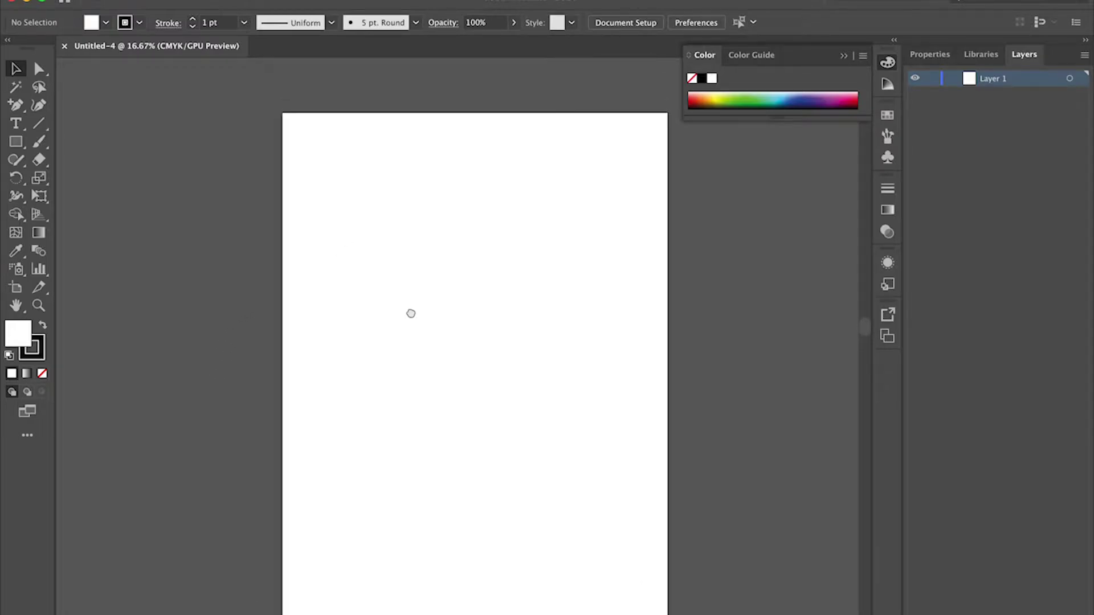
scroll(499, 305, right, 3)
scroll(499, 306, up, 2)
scroll(332, 435, down, 3)
scroll(332, 435, left, 4)
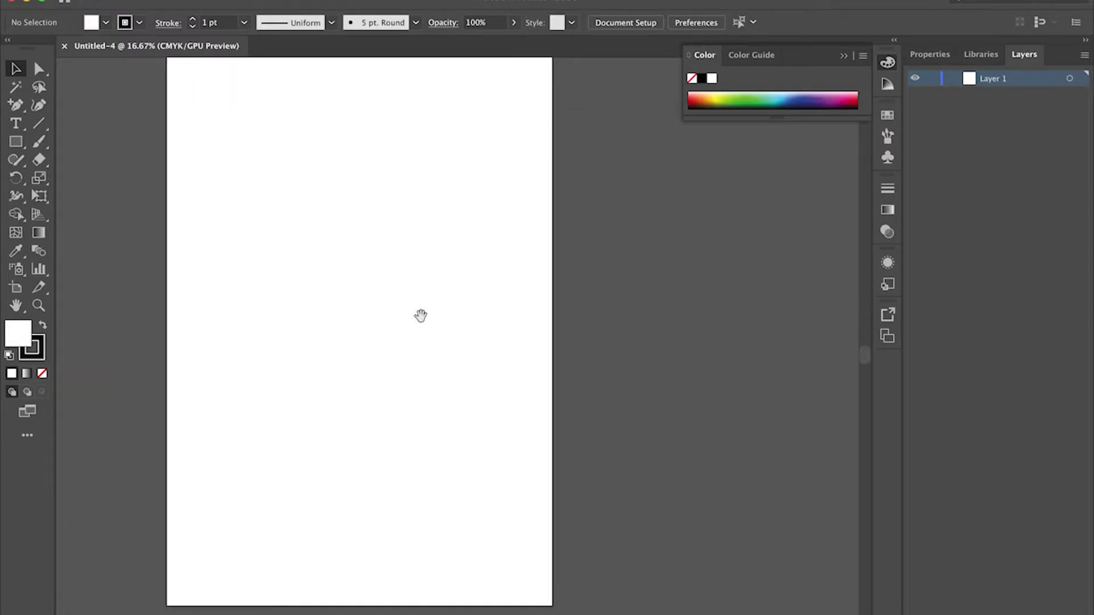
drag(540, 203, 404, 284)
Step: Look through the viewing, editing, object, type, selection and window commands, including the bounding box option
click(350, 0)
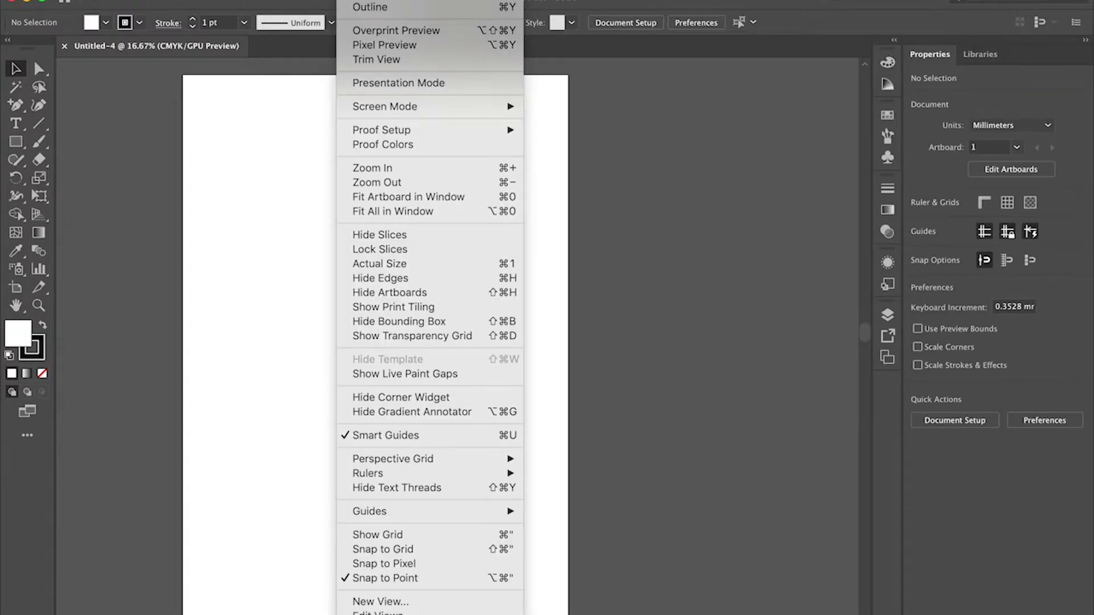
click(427, 323)
click(414, 325)
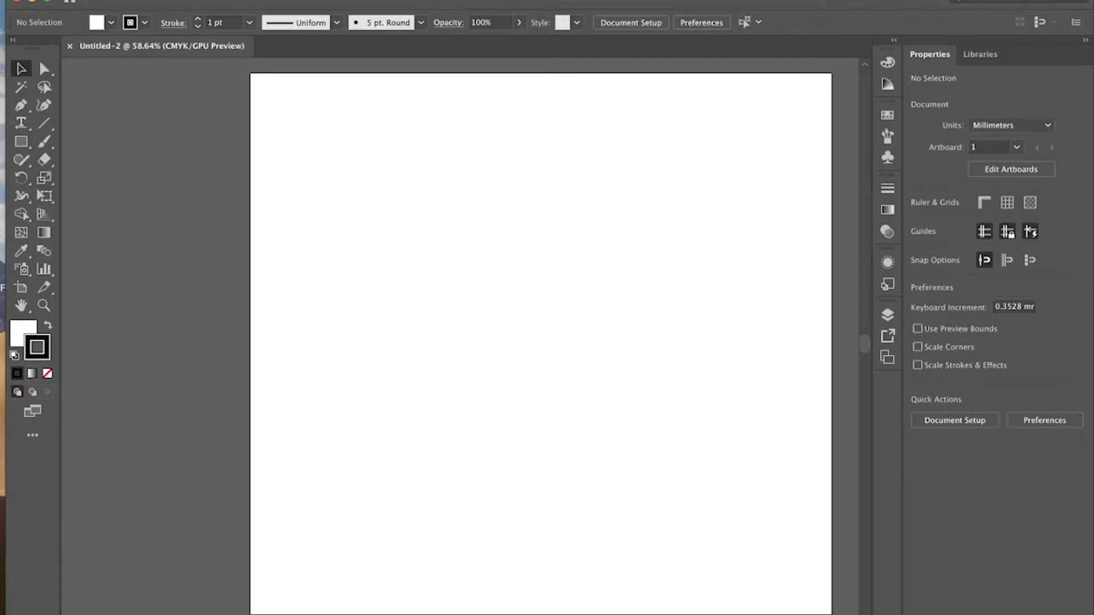
key(Right)
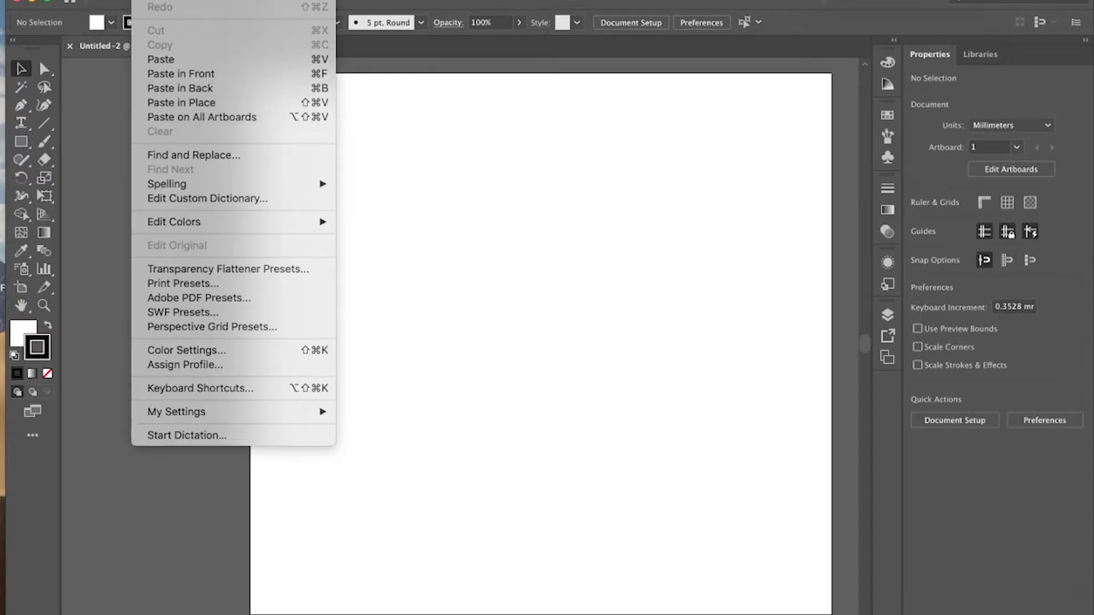
key(Right)
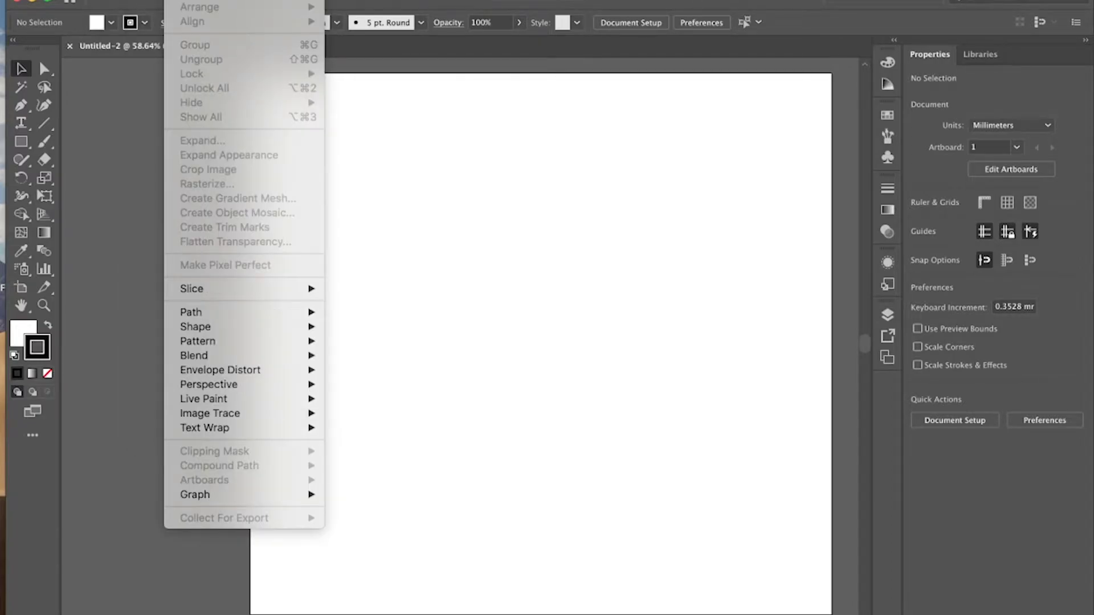
key(Right)
key(Left)
key(Right)
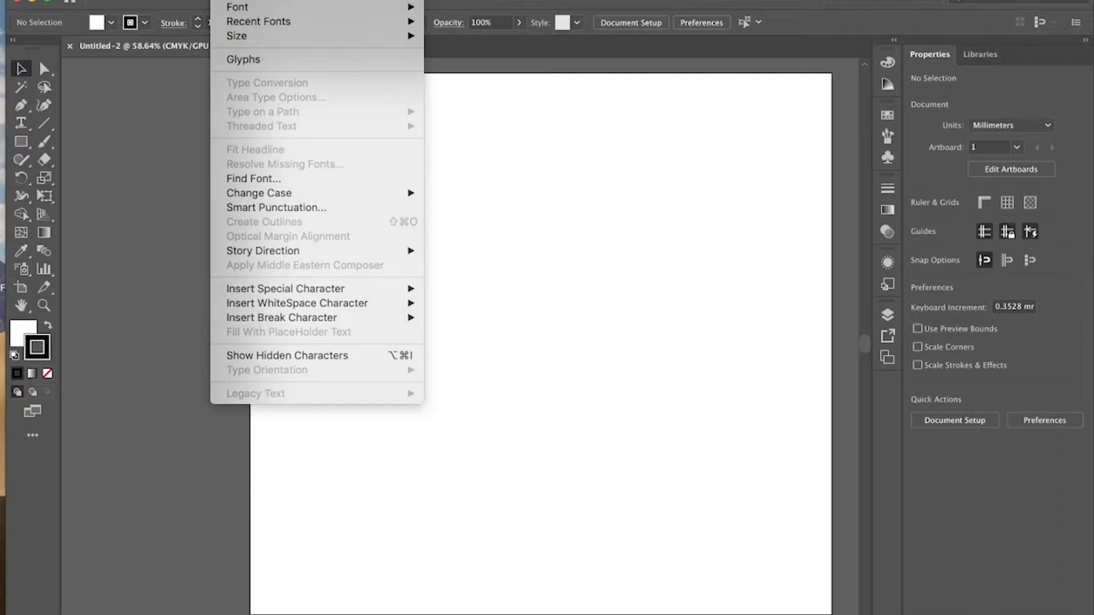
key(Right)
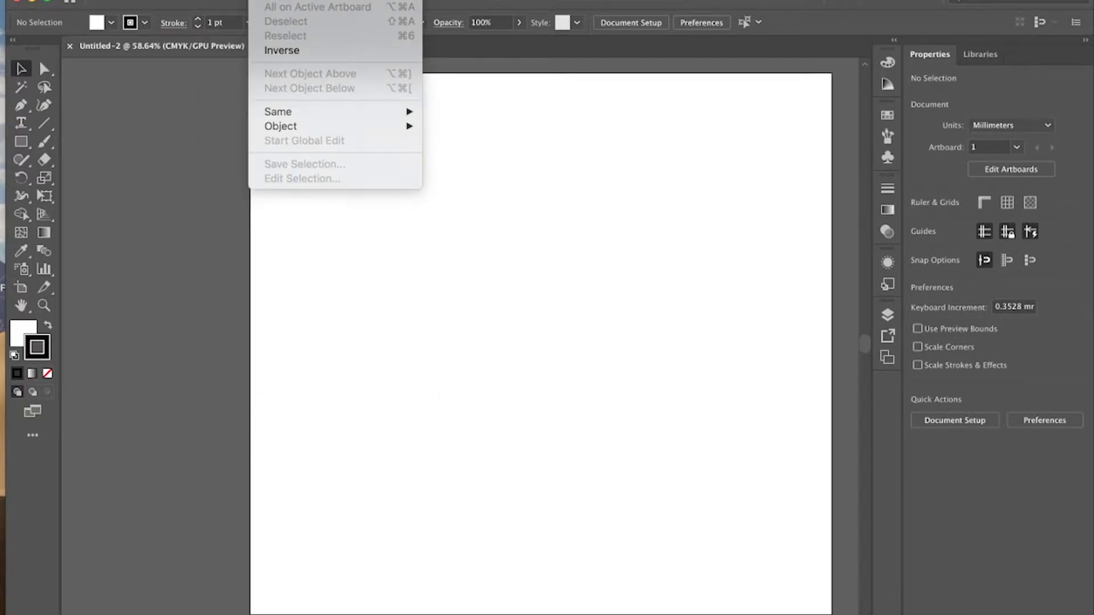
key(Right)
key(Right)
key(Right)
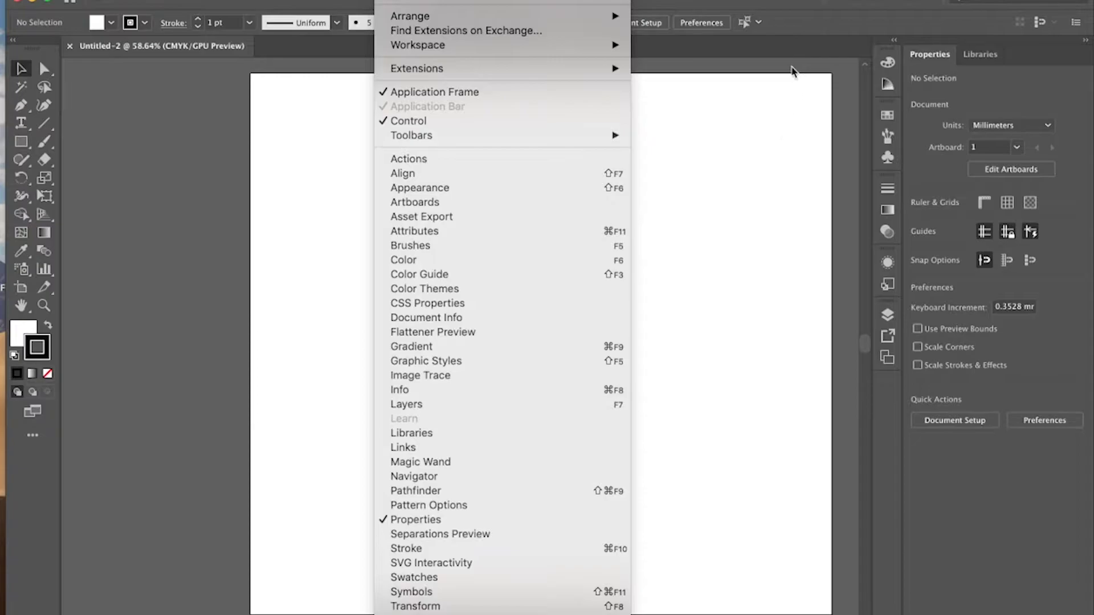
click(794, 73)
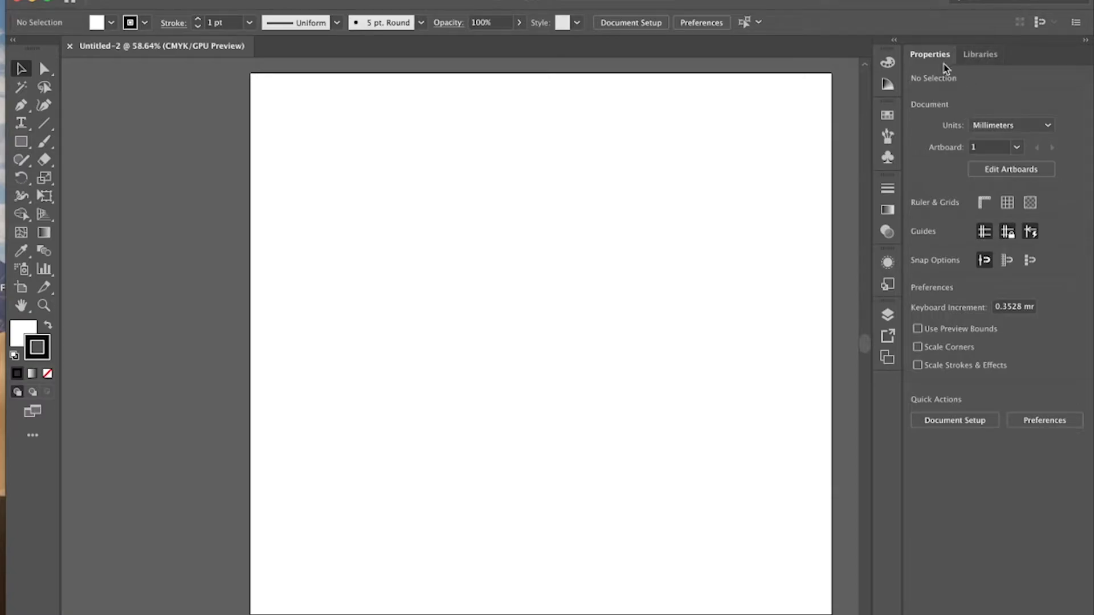
Step: View the libraries, return to the document properties, and show the color spectrum controls
click(986, 54)
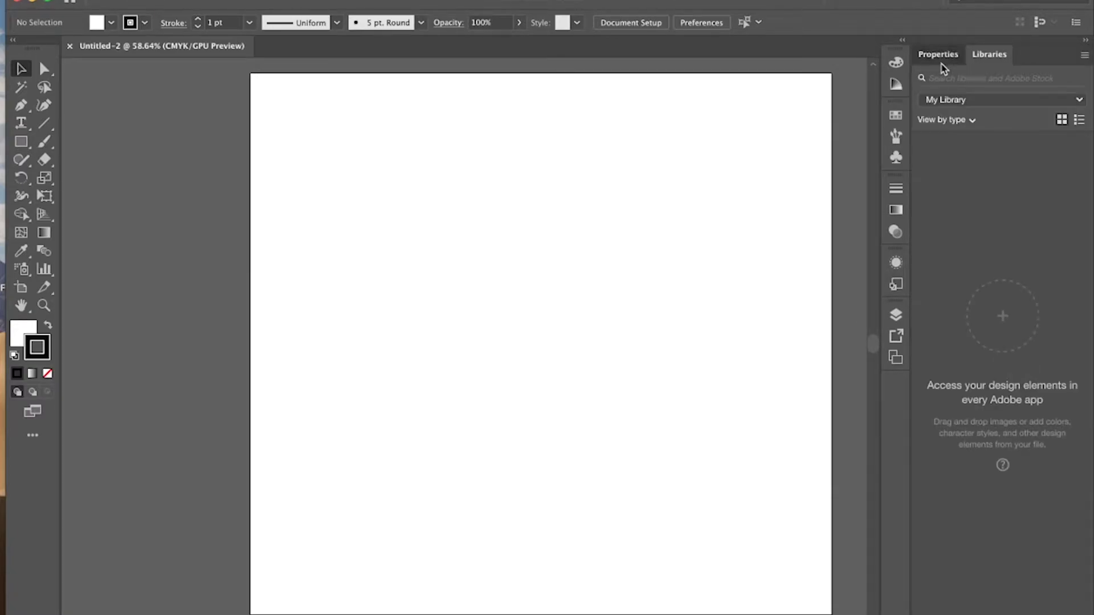
click(940, 59)
click(888, 64)
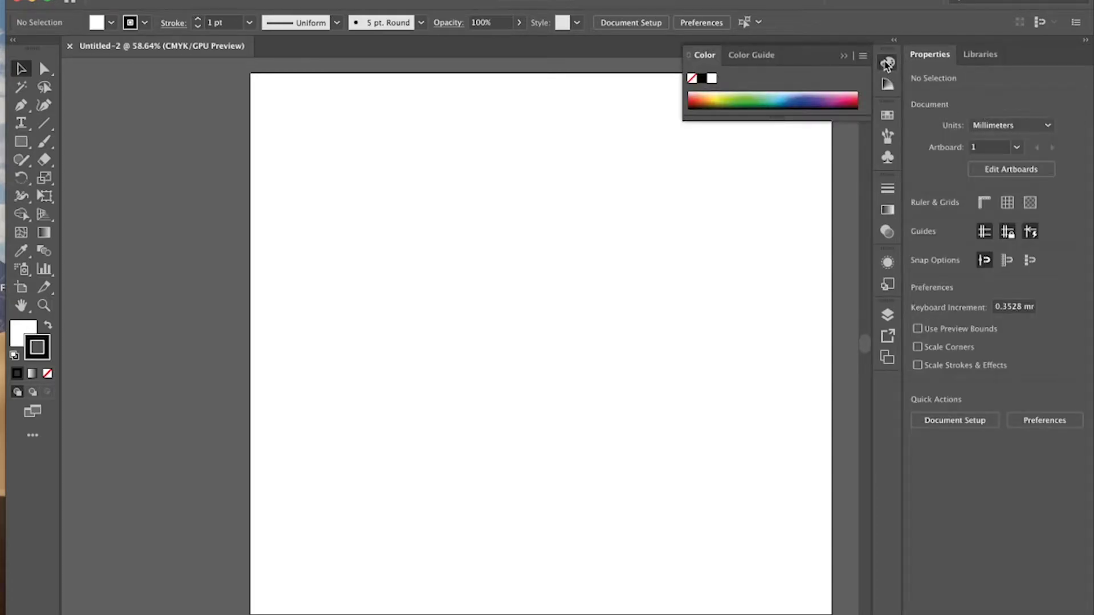
Step: View the color guide, swatches and transparency controls, and collapse the transparency controls
click(887, 84)
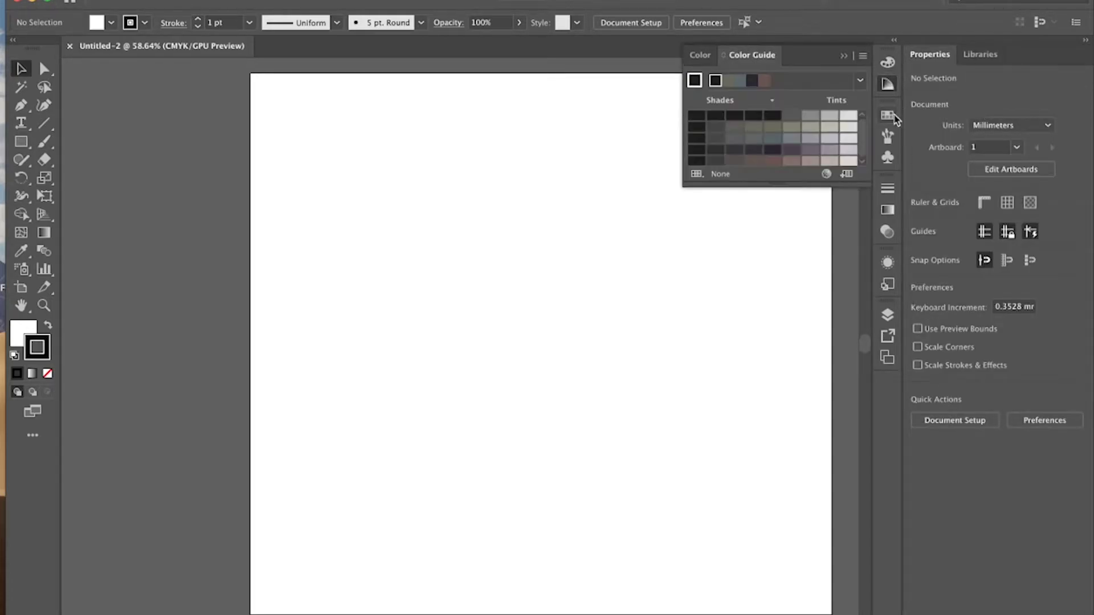
click(888, 115)
click(887, 231)
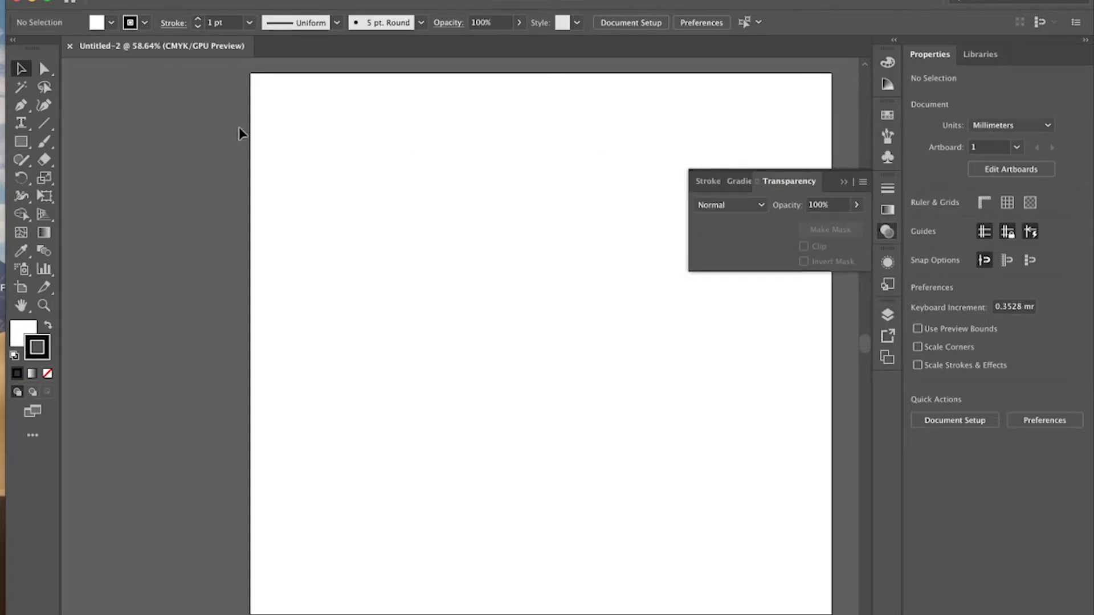
click(843, 181)
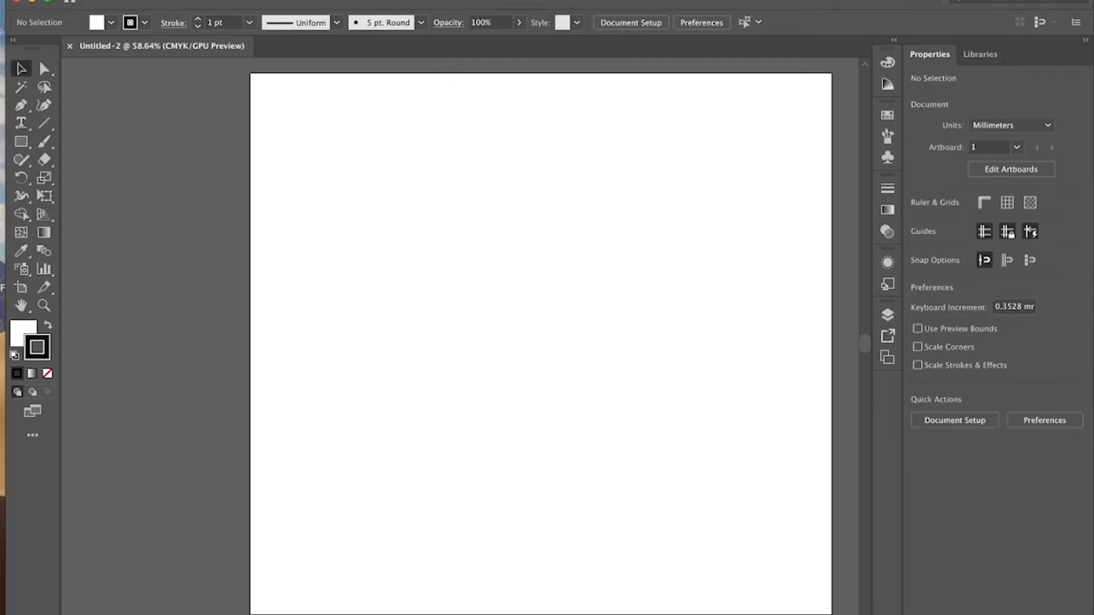
Step: Undock the tools and panels and spread Properties and Libraries out as separate floating panels over the canvas
drag(42, 45, 854, 58)
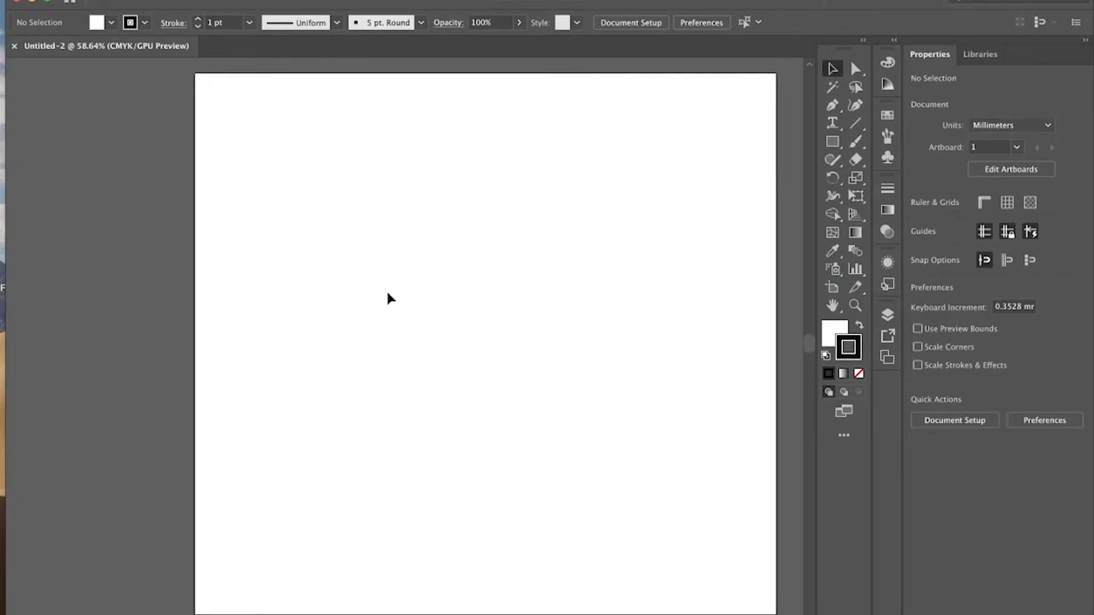
drag(842, 41, 212, 87)
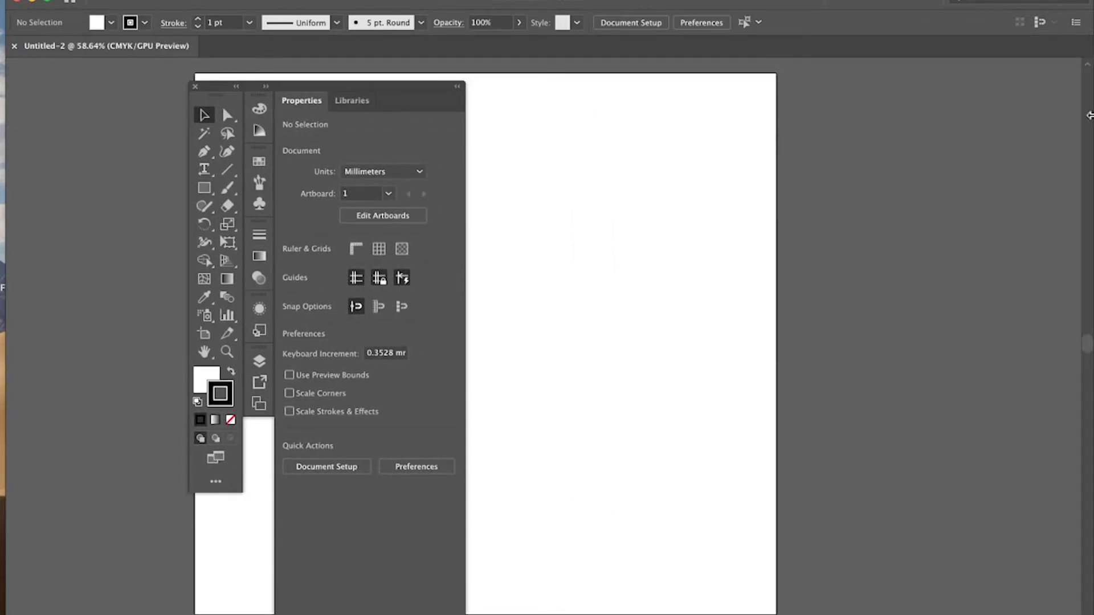
drag(386, 98, 144, 59)
drag(48, 63, 854, 153)
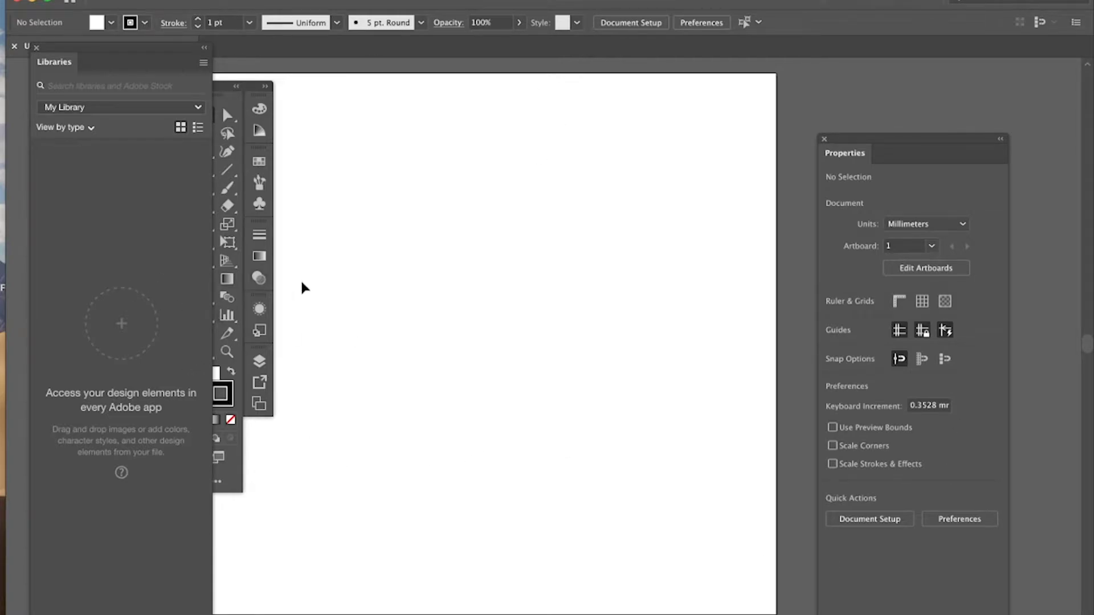
drag(121, 61, 514, 76)
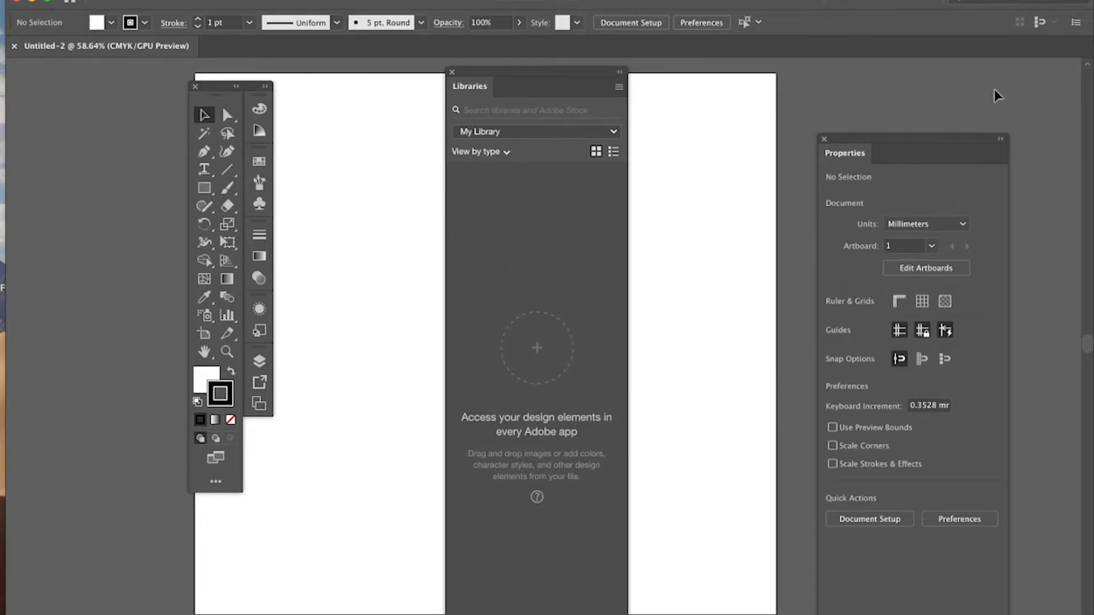
Step: Close the floating Properties, Libraries and tools panels so that only the canvas is left
click(824, 138)
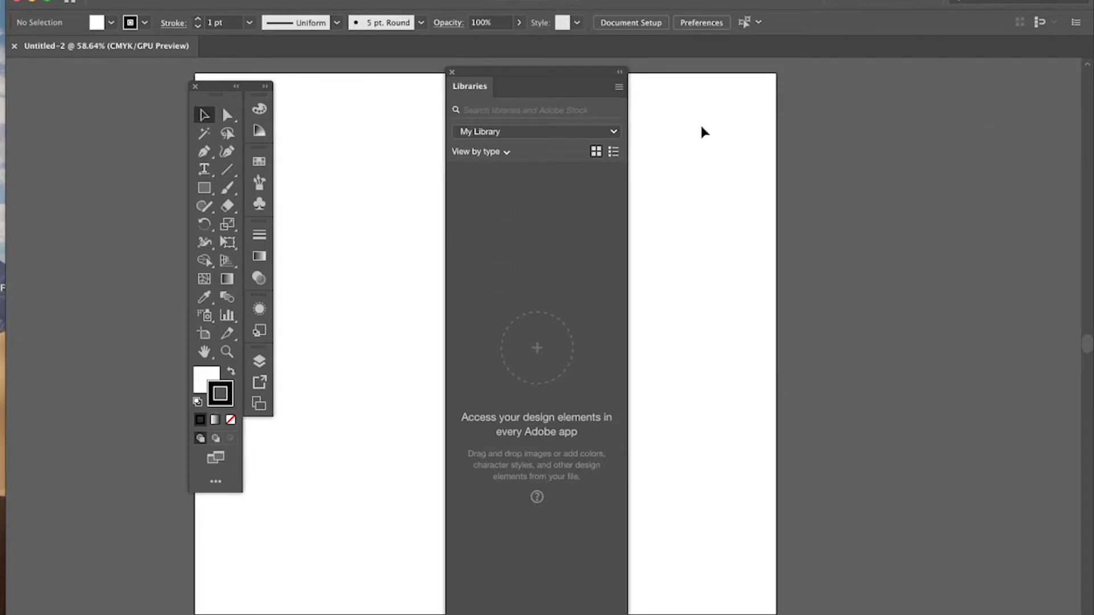
click(452, 72)
click(195, 86)
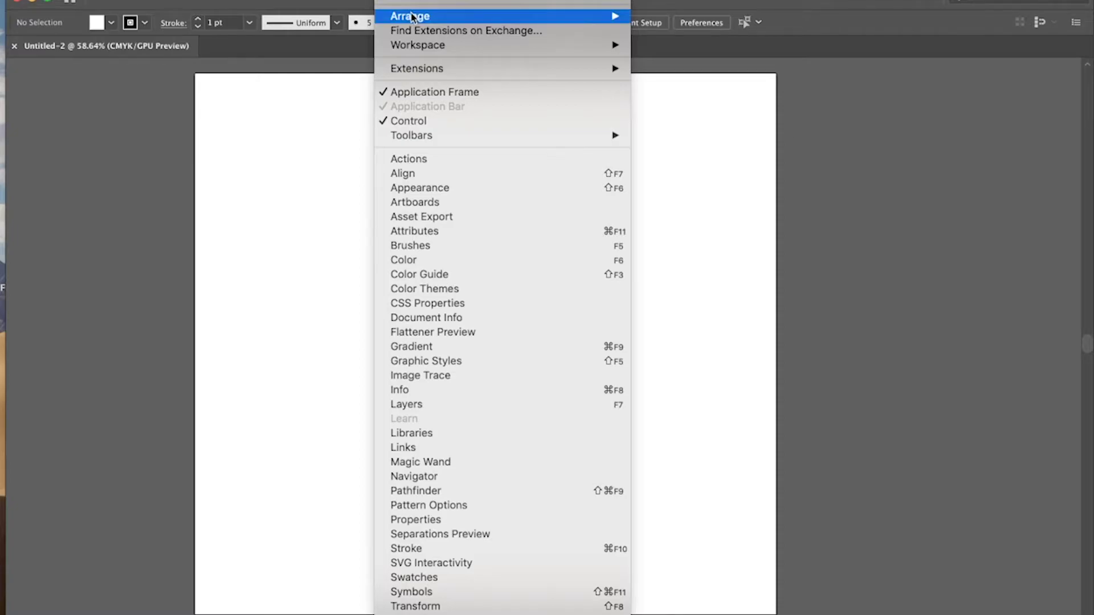
Step: Reset the Essentials Classic workspace to bring back its default tools and panels
mouse_move(427, 46)
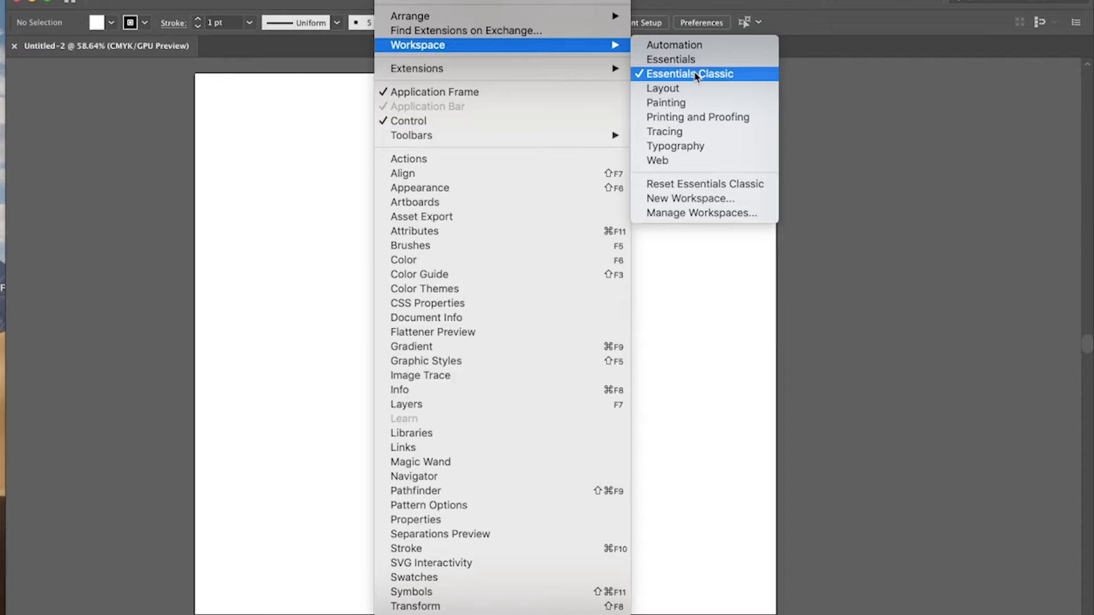
click(700, 185)
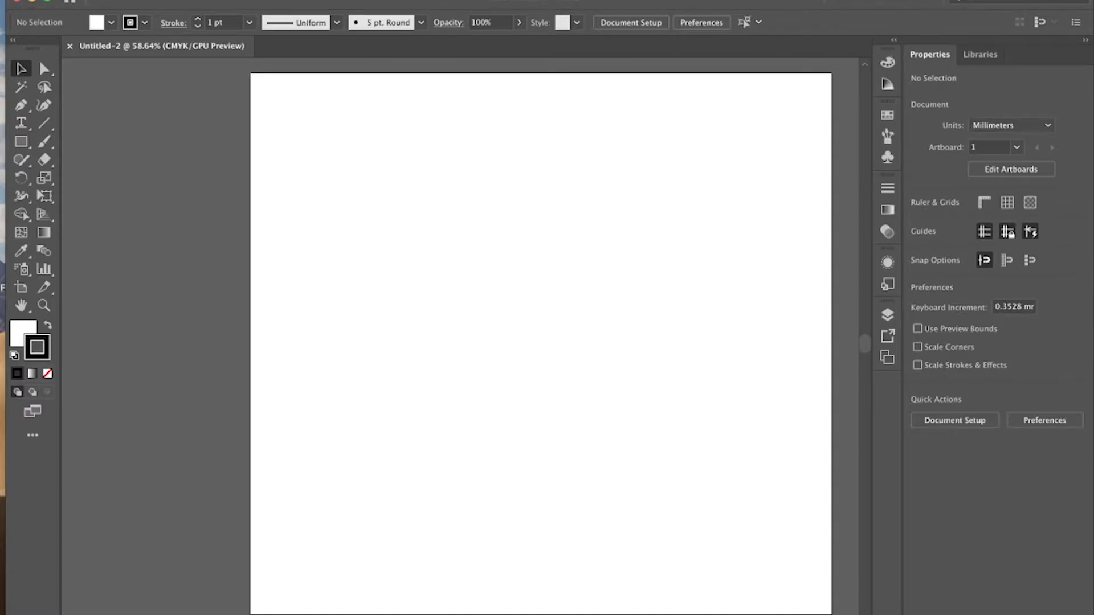
Step: Try out the Painting workspace and the Essentials workspace
click(391, 1)
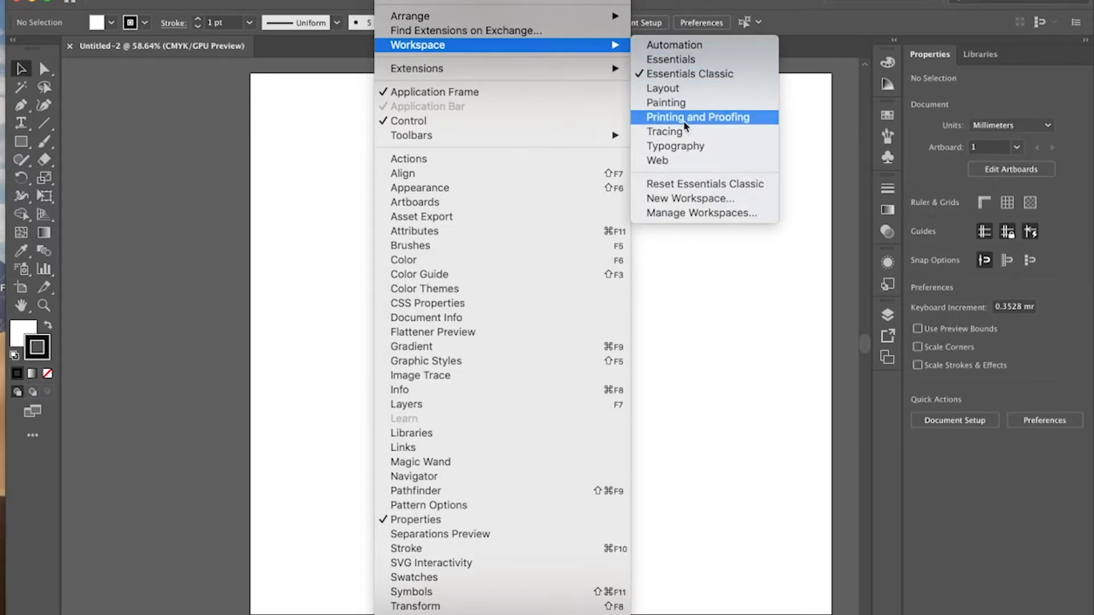
click(676, 107)
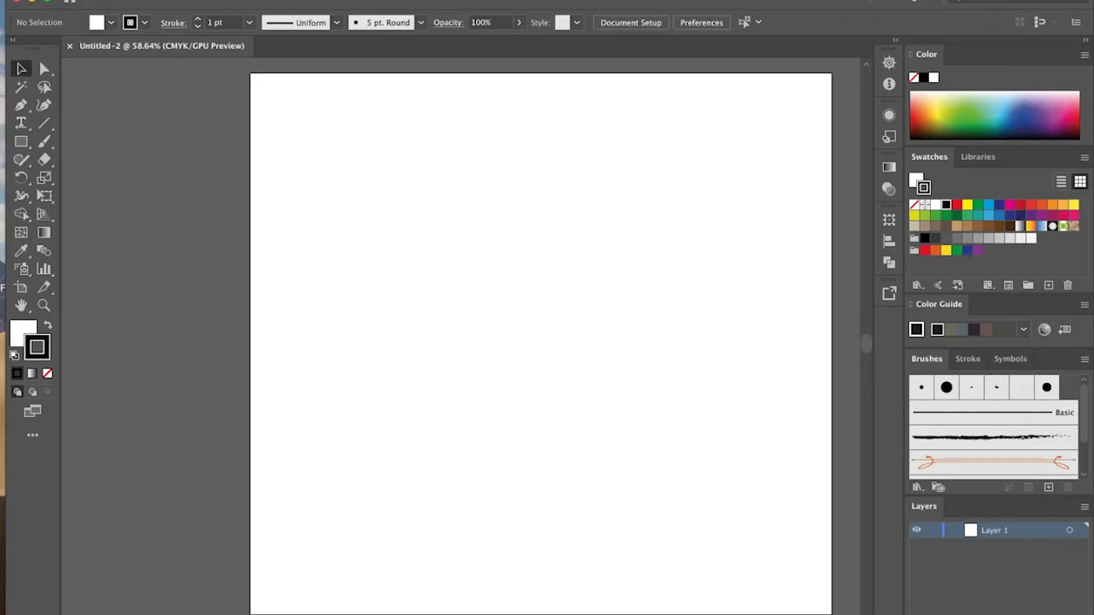
click(399, 1)
mouse_move(598, 45)
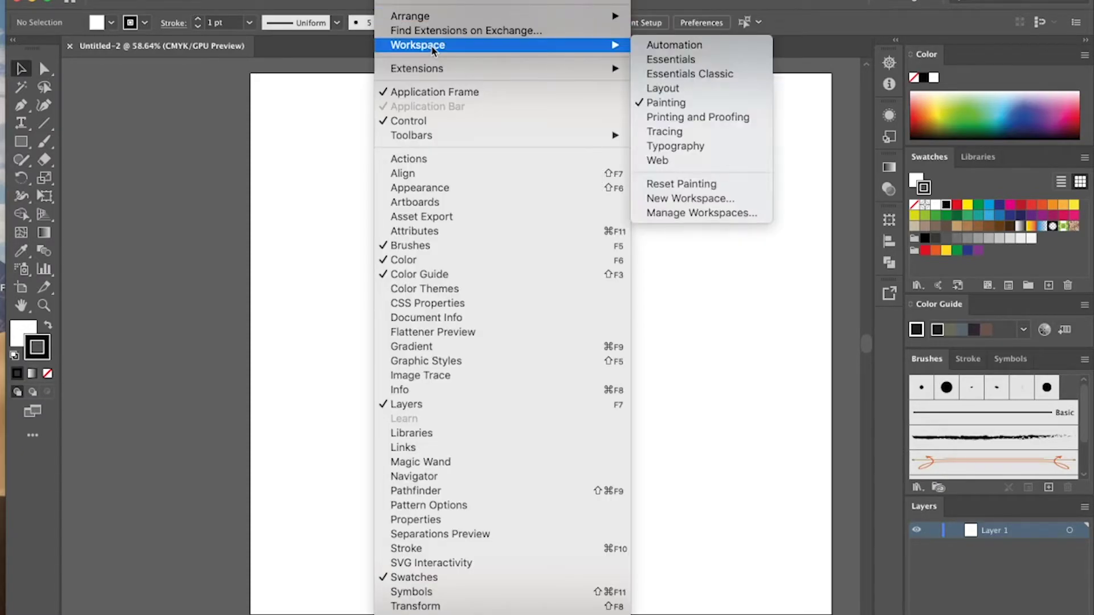
click(730, 60)
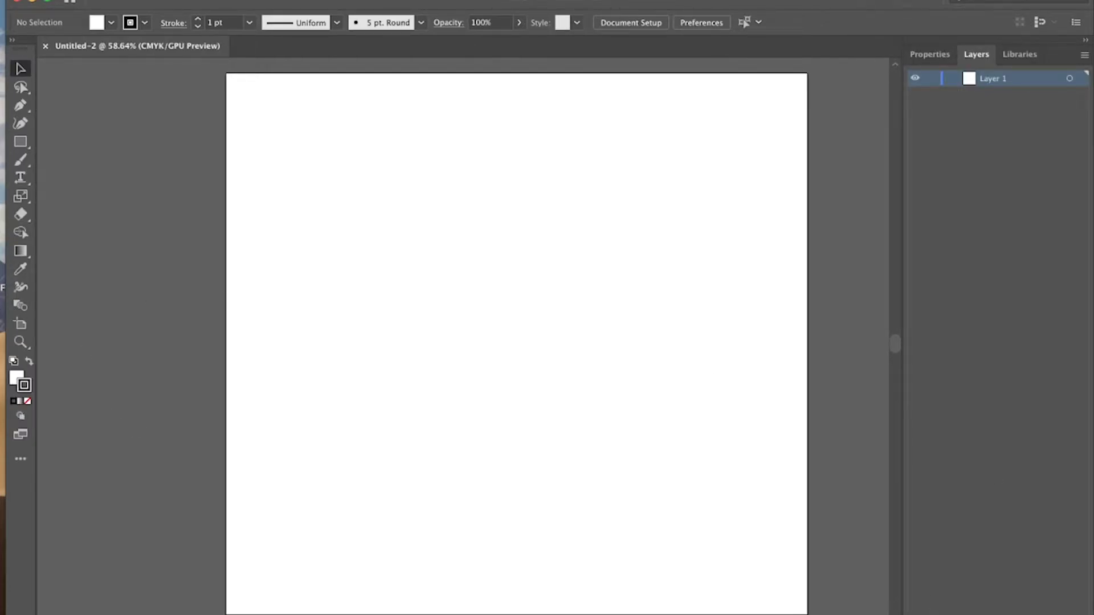
Step: Switch the workspace back to Essentials Classic
click(424, 2)
mouse_move(425, 17)
mouse_move(427, 45)
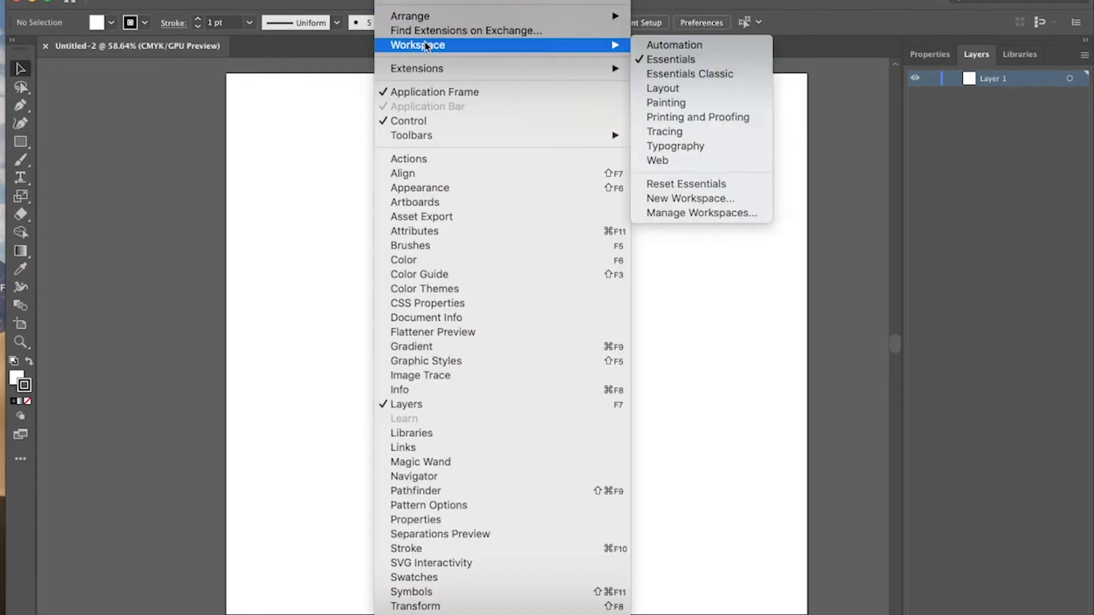
click(694, 74)
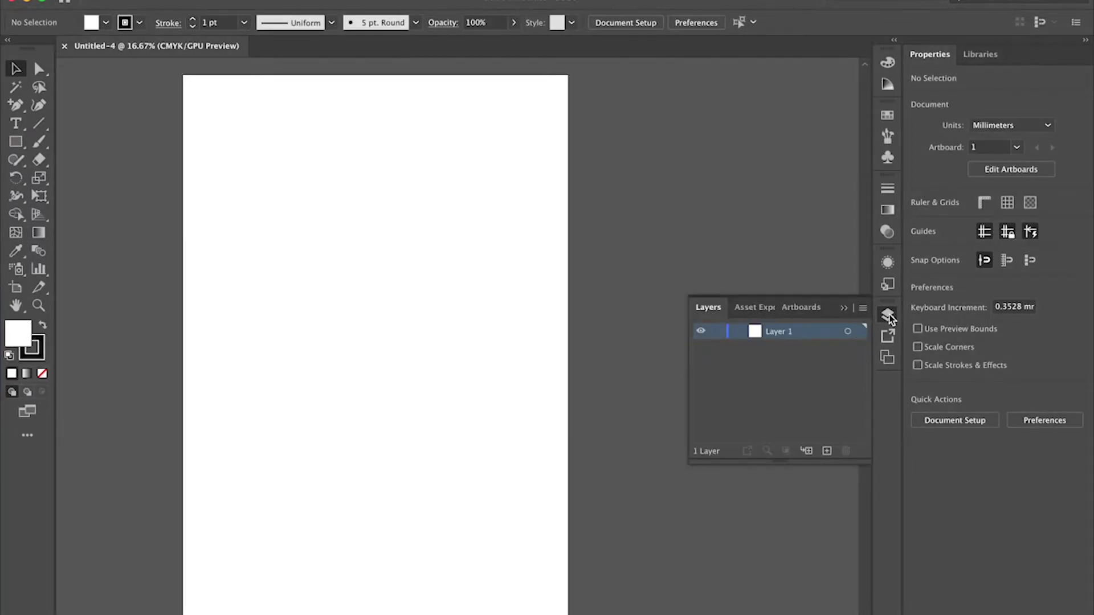
Step: Dock the Layers panel between Properties and Libraries, show its layers, and collapse the leftover Artboards panel
drag(709, 308, 969, 63)
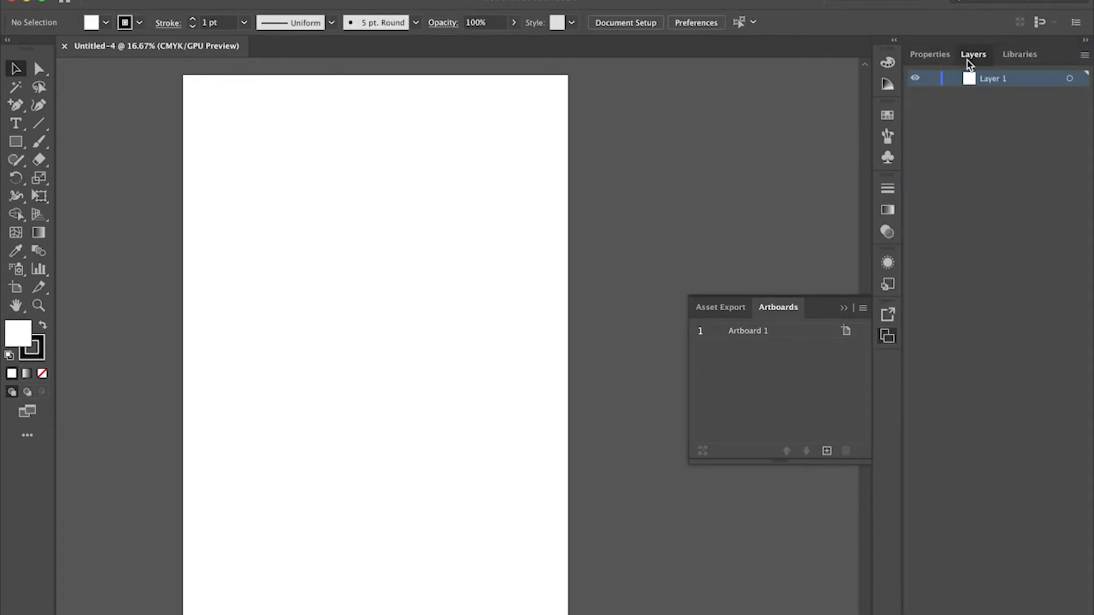
click(928, 57)
click(976, 57)
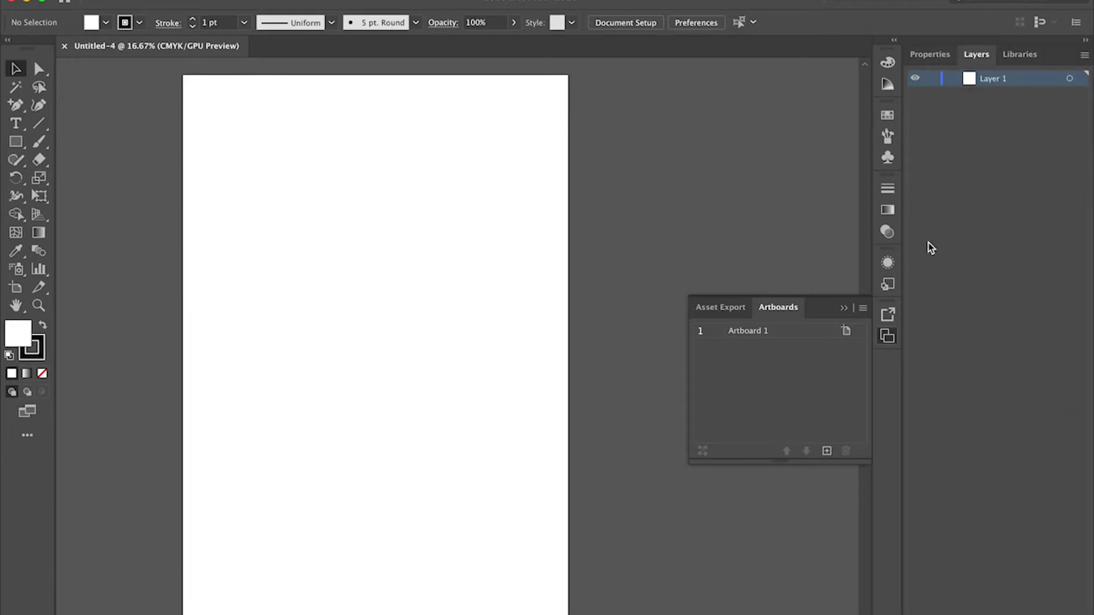
click(848, 307)
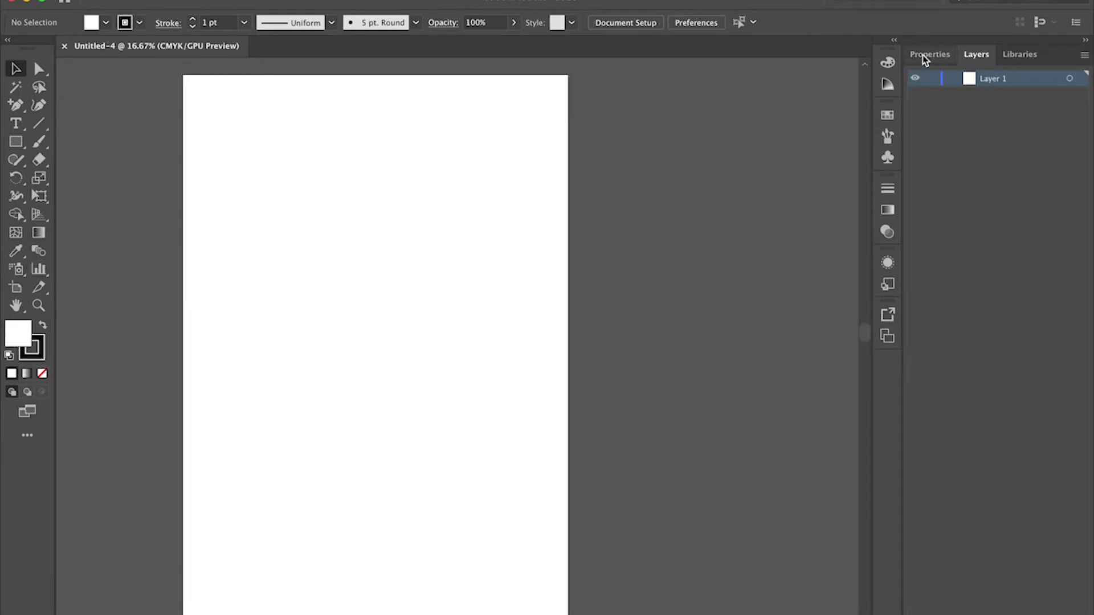
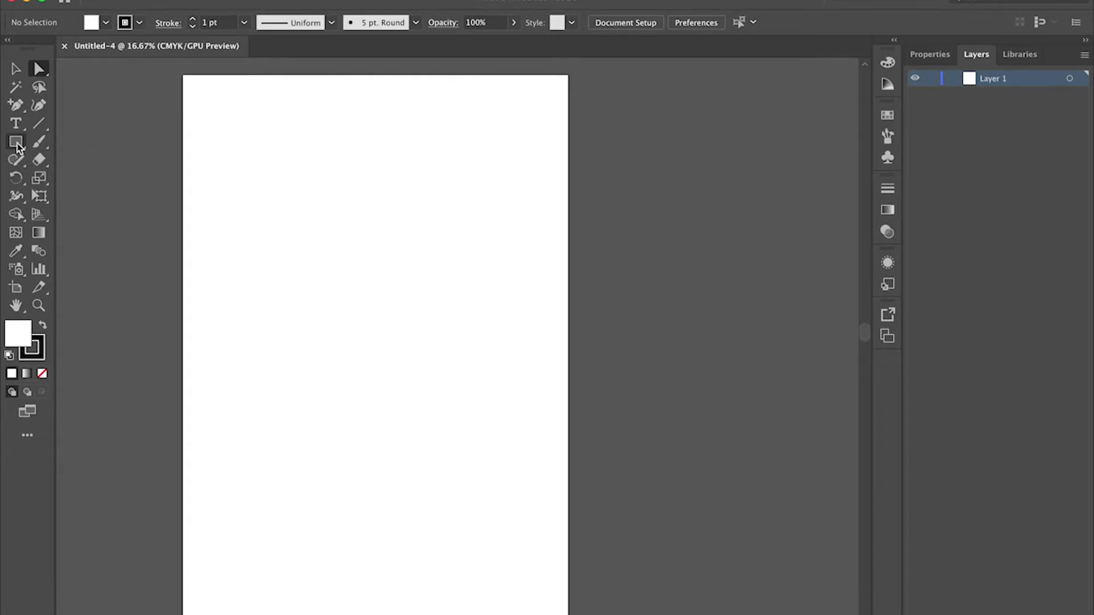
Step: Draw a wide rectangle near the artboard's upper-left corner and a wide, flat ellipse just beneath it
click(17, 145)
drag(200, 97, 421, 187)
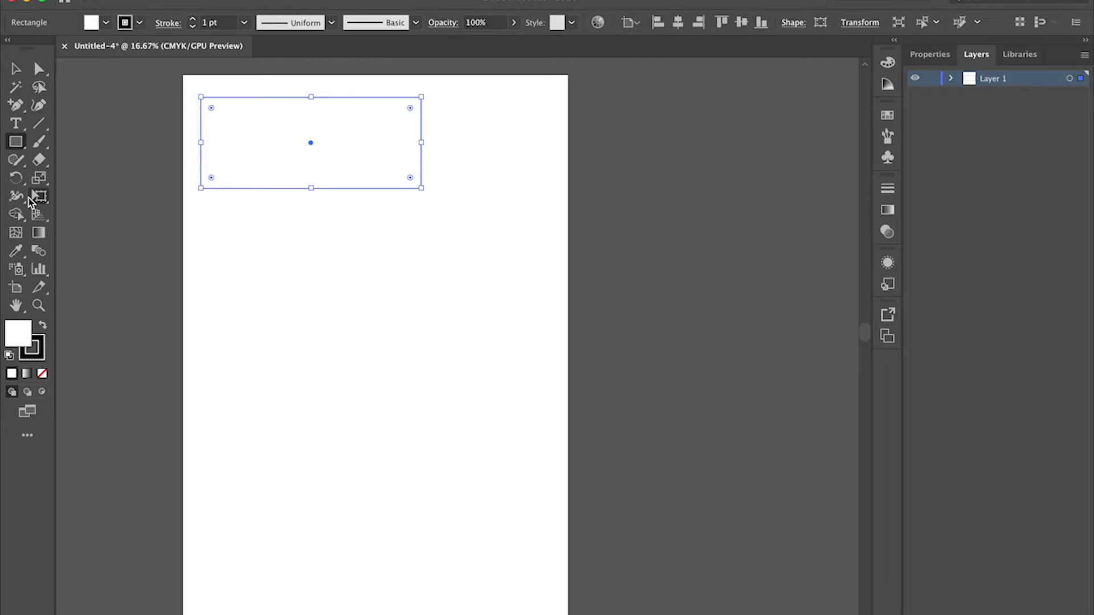
click(24, 147)
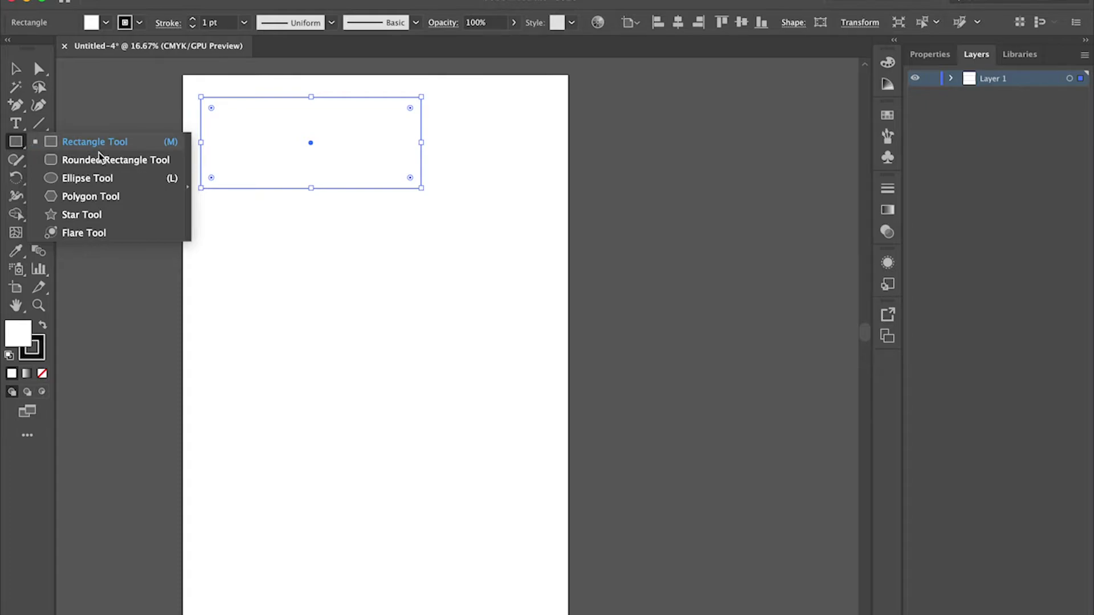
click(91, 177)
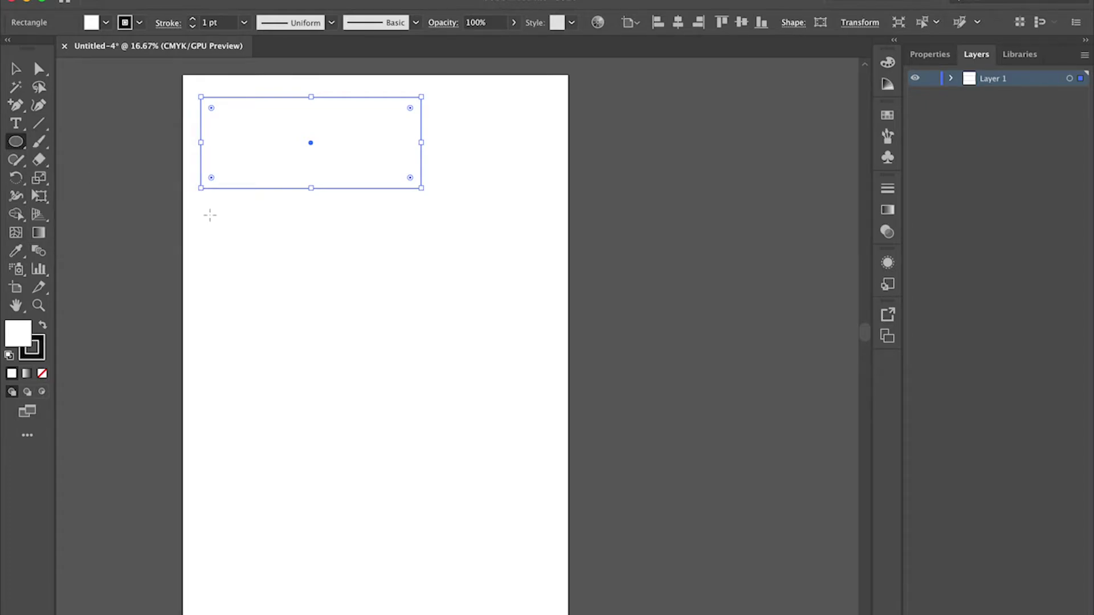
drag(209, 215, 393, 280)
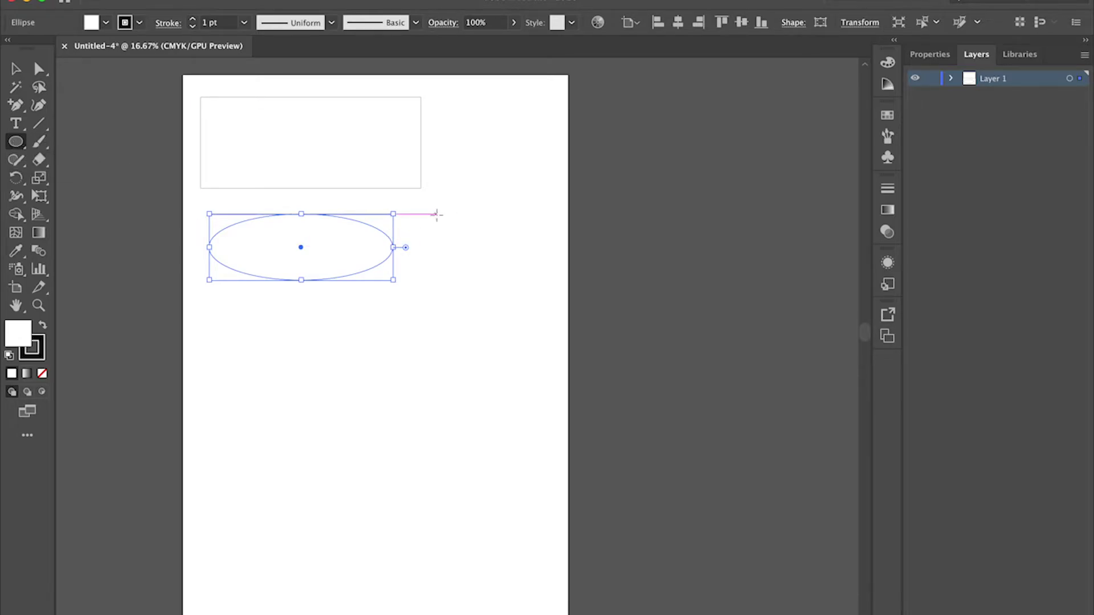
Step: Draw a perfect circle to the right of the ellipse and a square to the right of the rectangle
drag(436, 214, 533, 312)
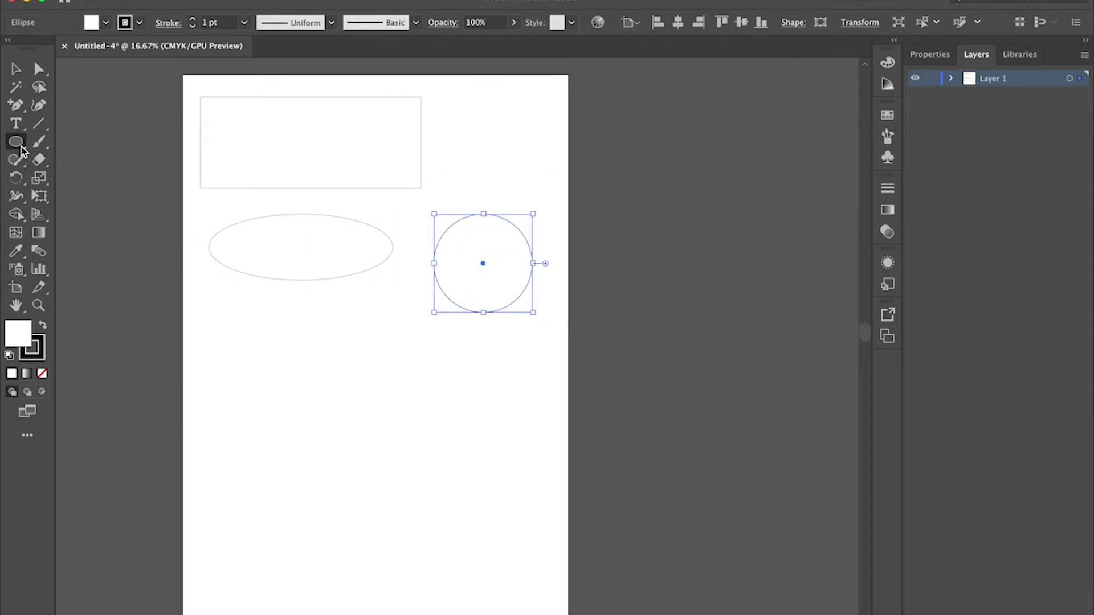
drag(18, 147, 64, 141)
drag(451, 97, 536, 182)
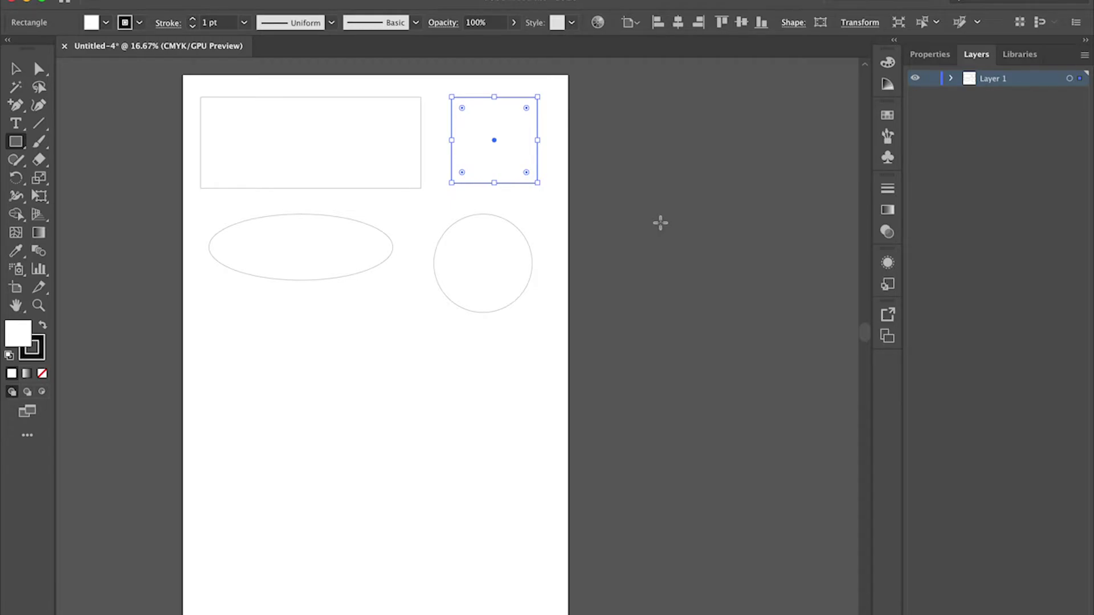
Step: Select the rectangle, ellipse, circle and square one after another with the Selection tool, finishing on the wide rectangle
click(15, 70)
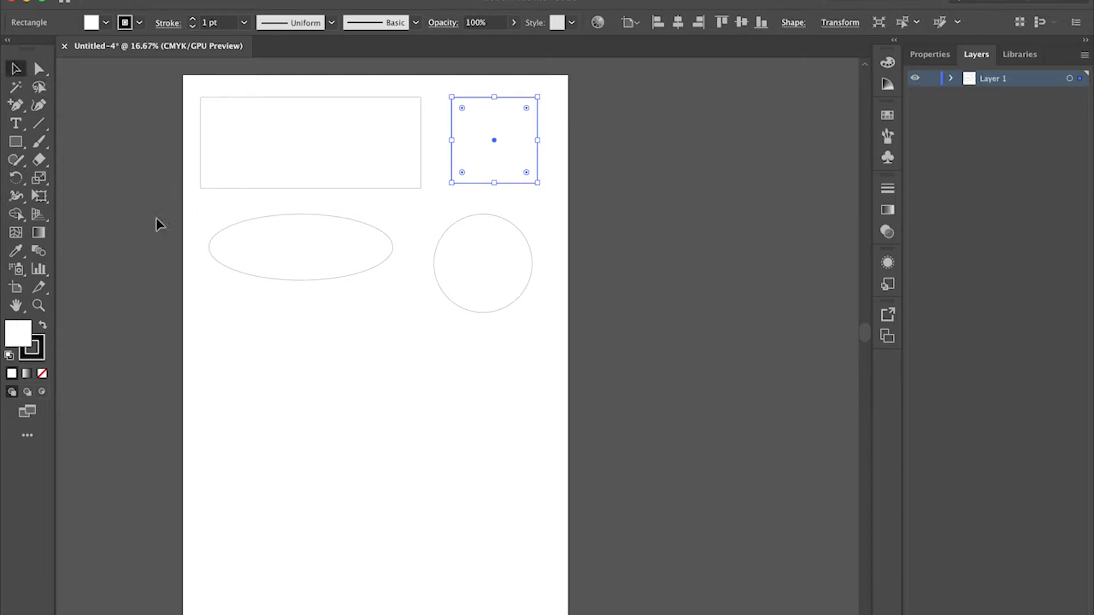
click(225, 102)
click(271, 219)
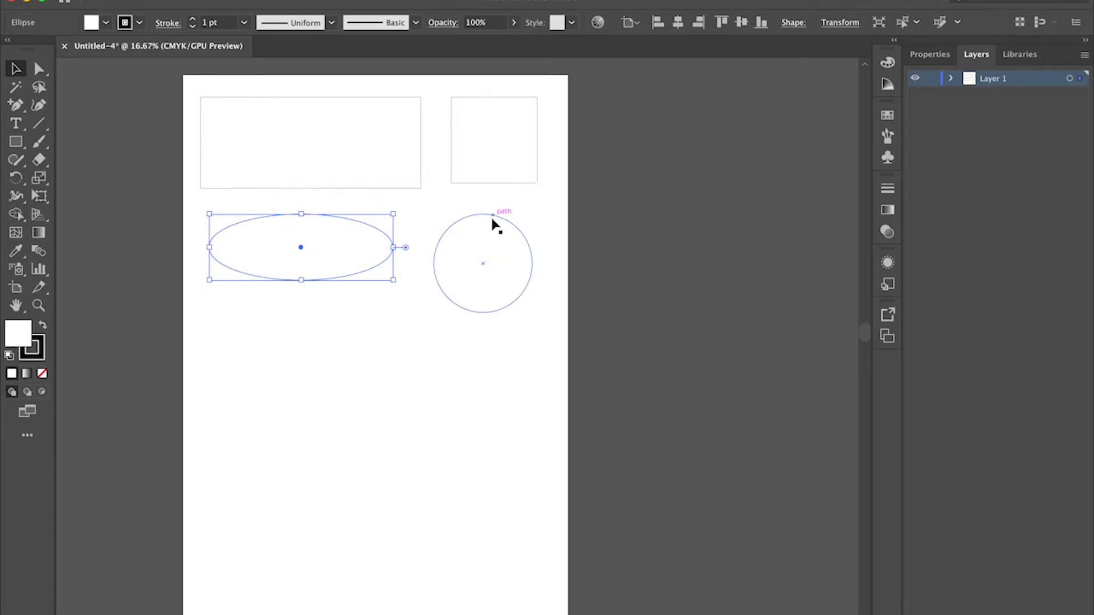
click(492, 222)
click(492, 104)
click(361, 100)
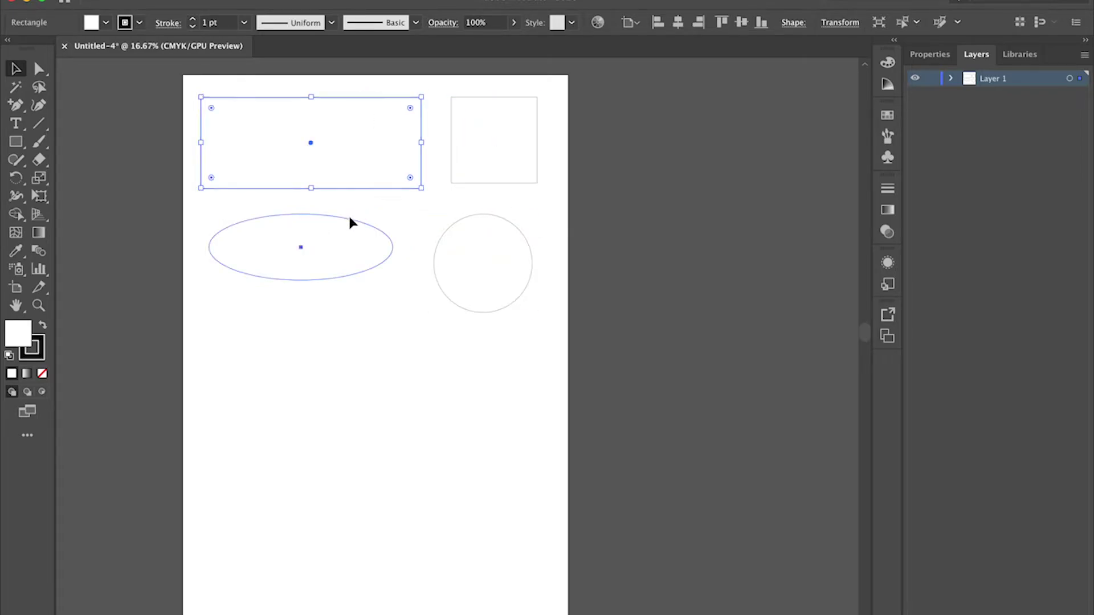
click(349, 222)
click(368, 99)
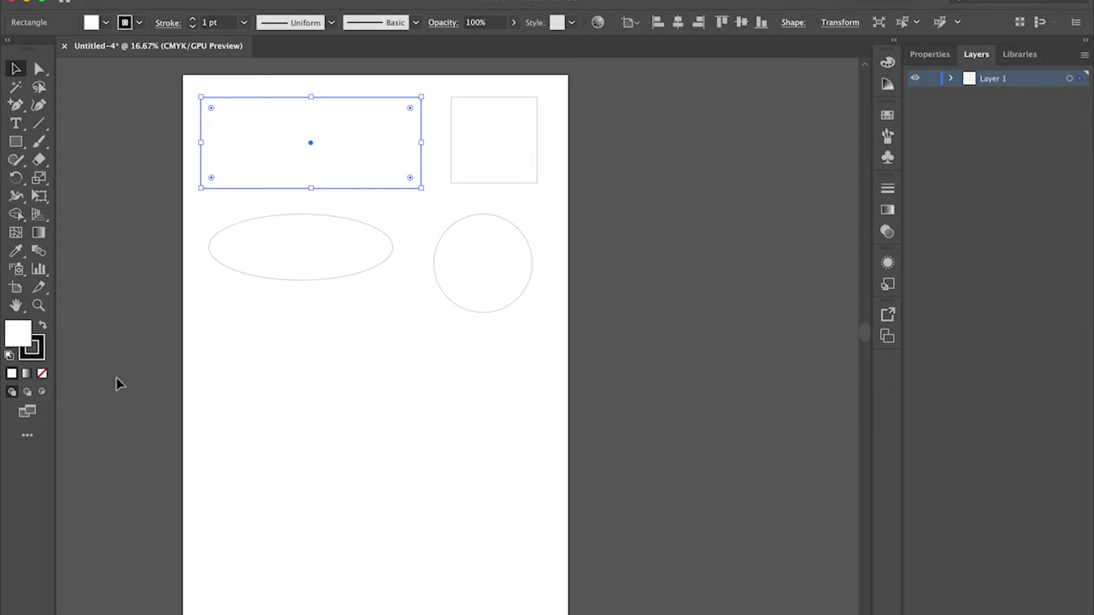
Step: Fill the selected wide rectangle with a deep, saturated blue using the Color Picker
click(16, 337)
double_click(17, 336)
drag(569, 309, 569, 329)
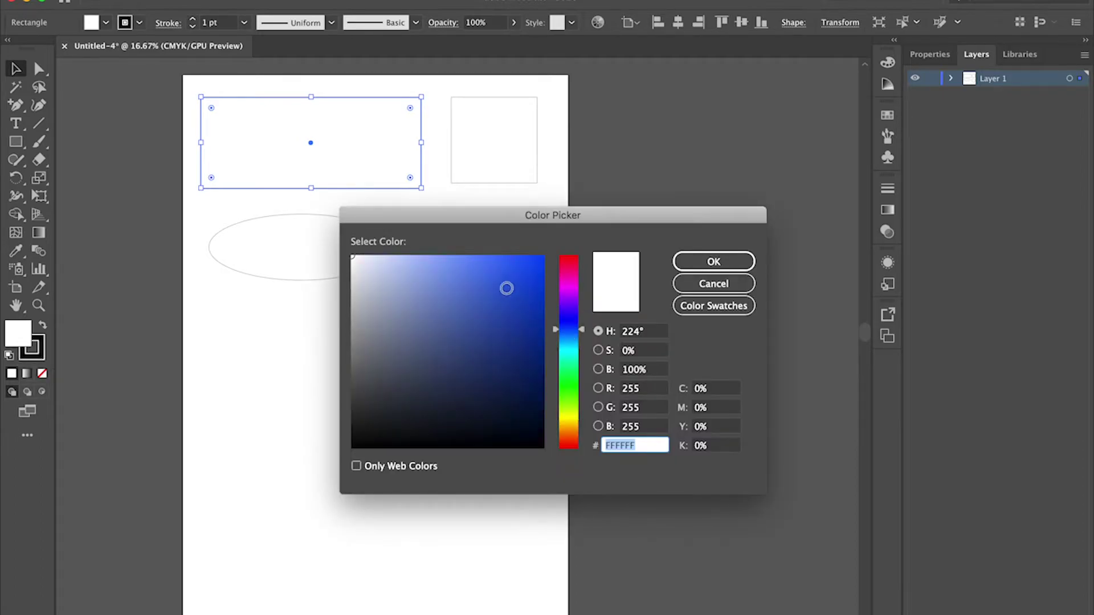
drag(507, 288, 532, 279)
click(703, 265)
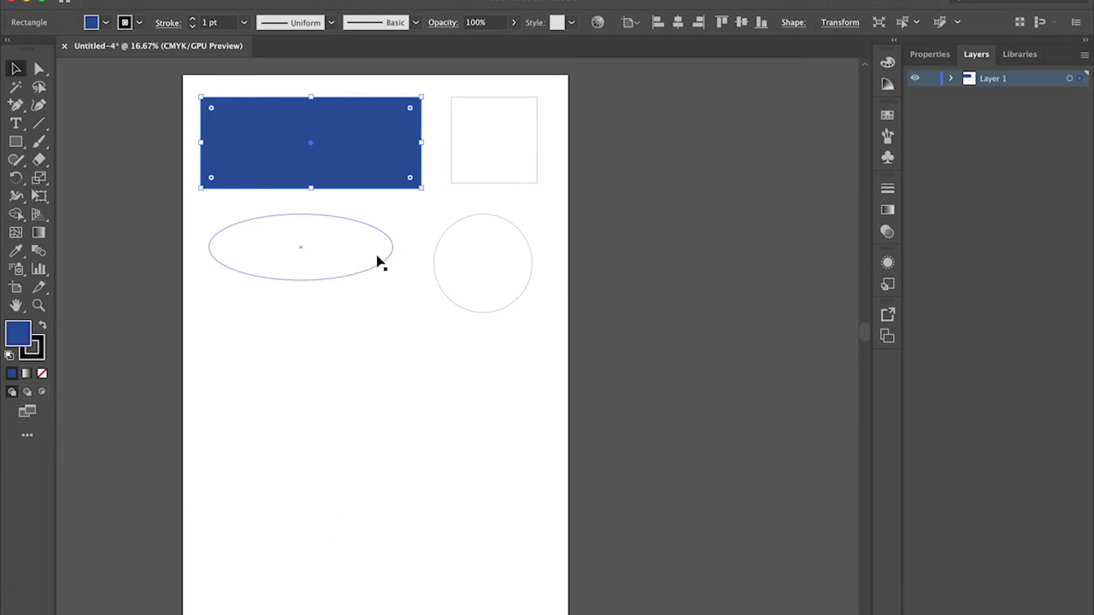
Step: Change the wide rectangle's fill to a lighter, muted shade of the same blue
double_click(20, 336)
click(410, 313)
click(391, 300)
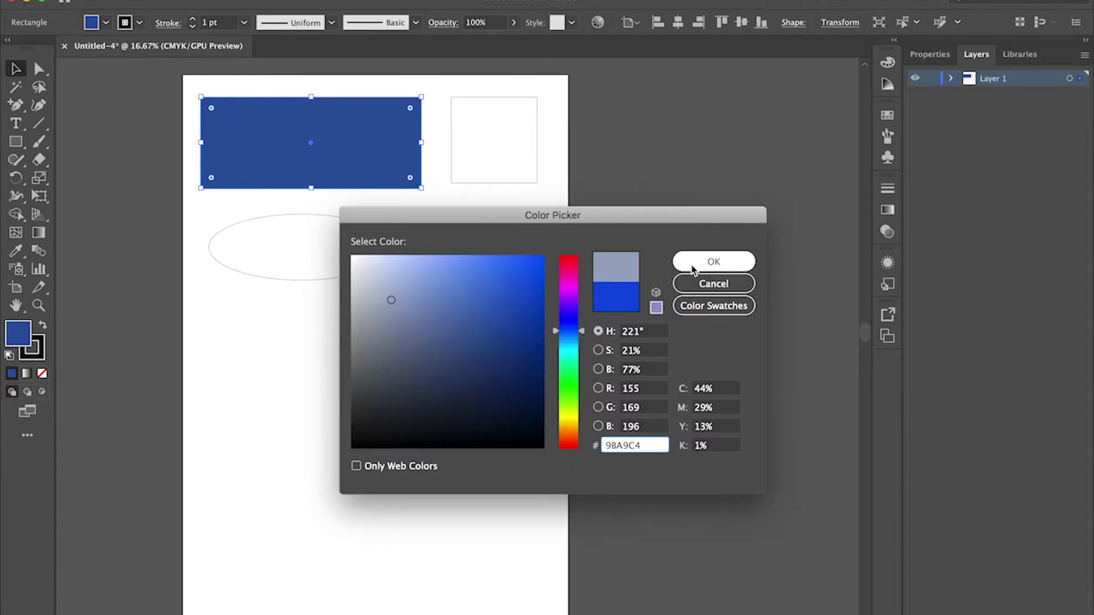
click(416, 286)
click(719, 262)
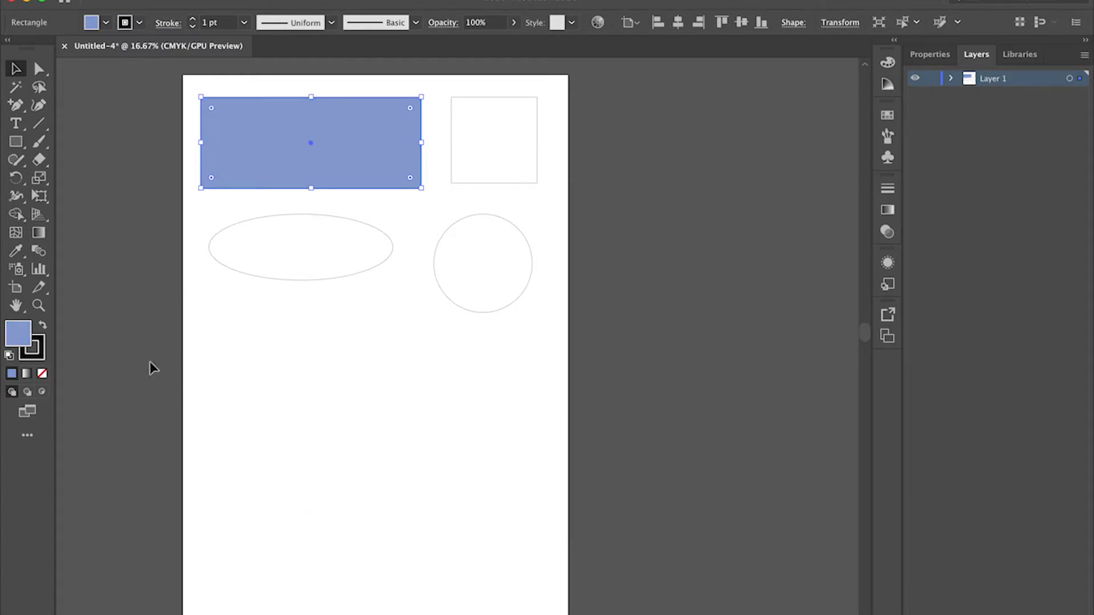
Step: Give the wide rectangle a pure red FF0000 stroke using the Color Picker and examine the outline up close
click(43, 356)
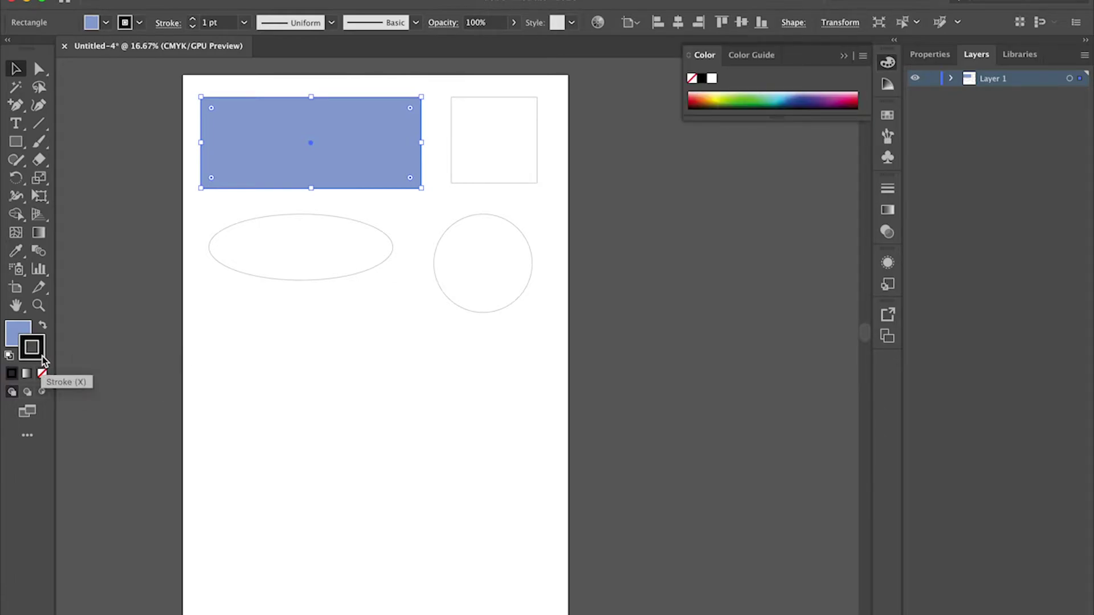
double_click(32, 347)
mouse_move(511, 272)
mouse_down()
mouse_move(499, 281)
mouse_move(540, 257)
mouse_move(572, 258)
mouse_move(545, 254)
mouse_up()
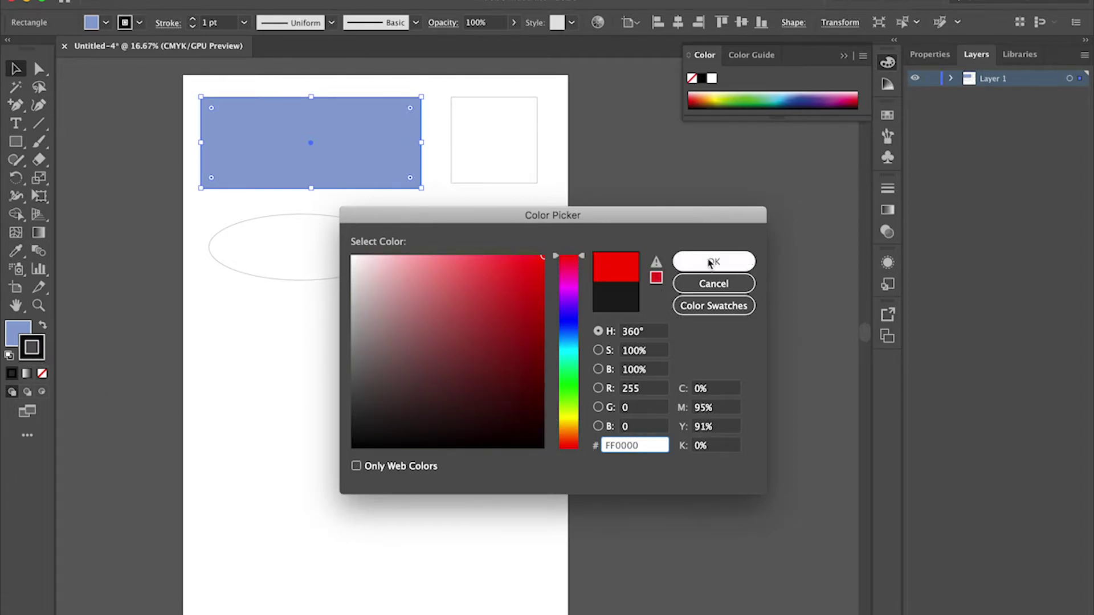
click(713, 262)
click(368, 337)
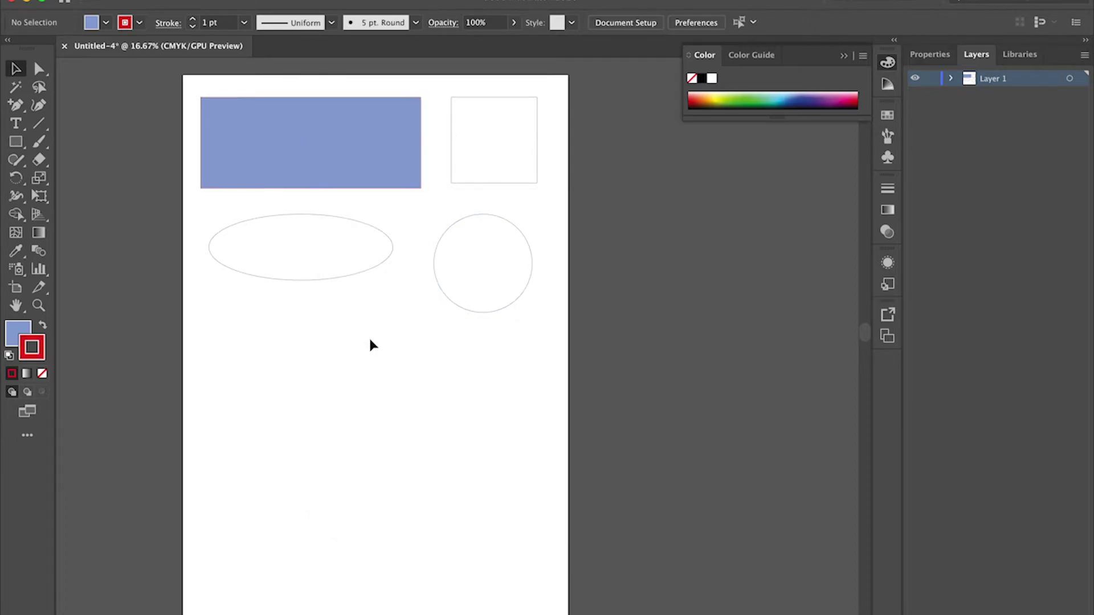
scroll(205, 149, up, 6)
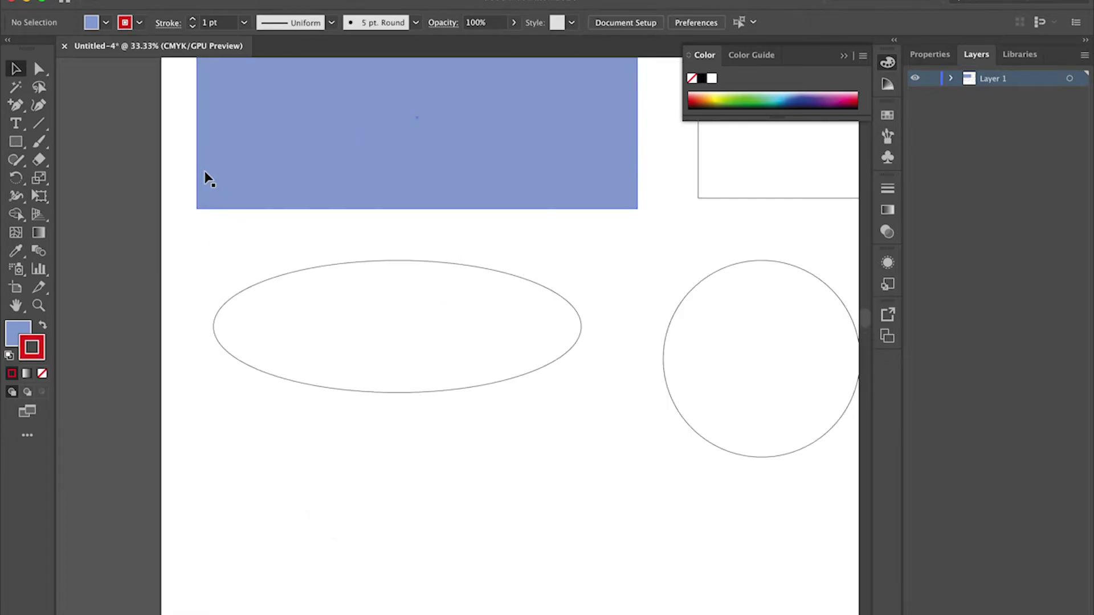
scroll(188, 228, up, 4)
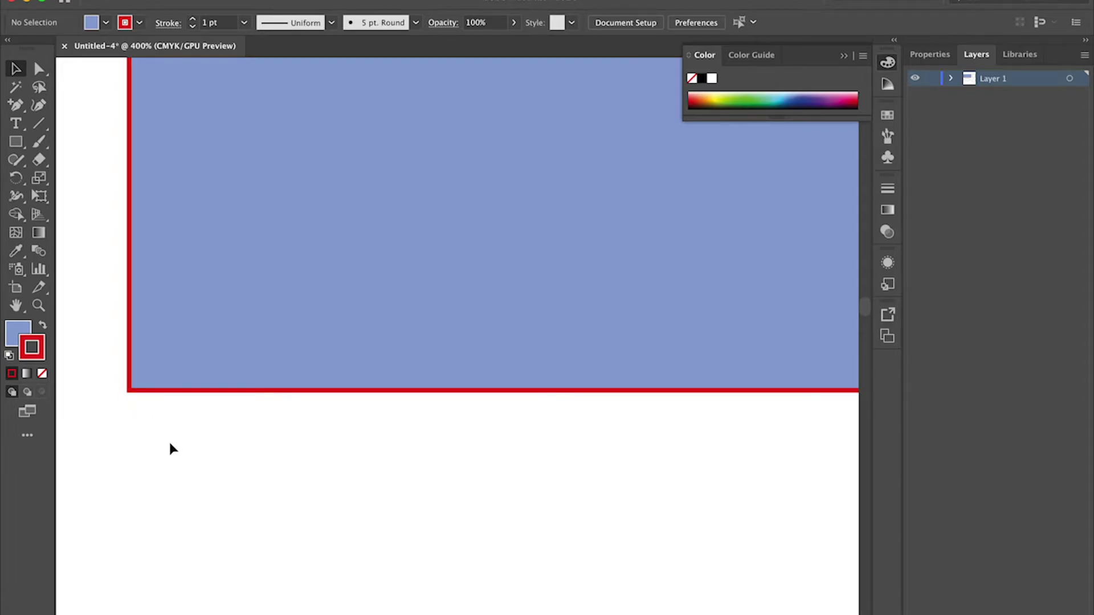
scroll(137, 435, down, 10)
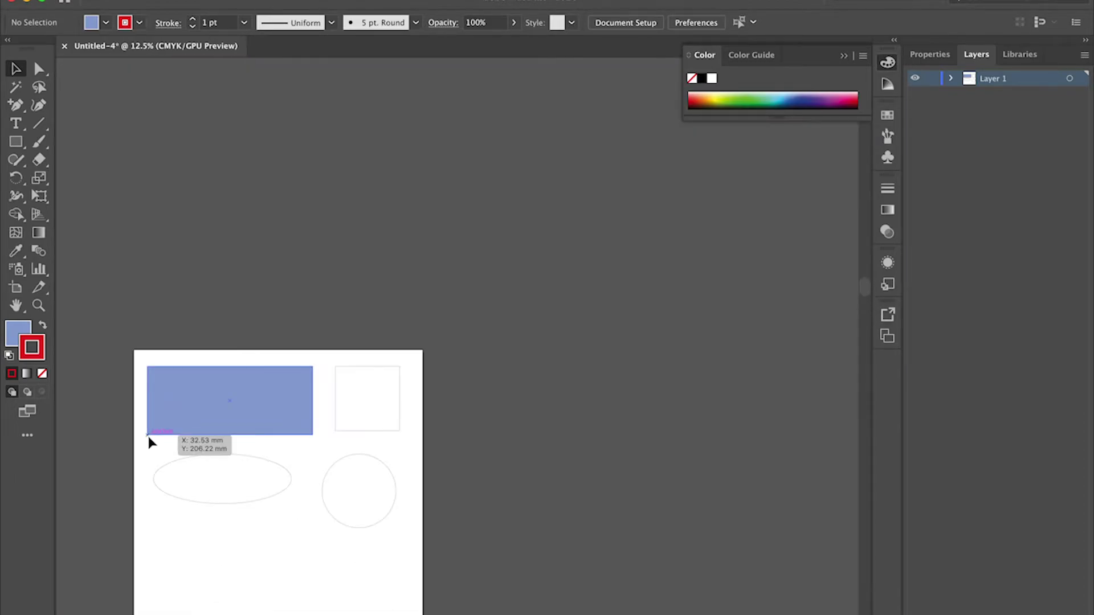
Step: Try light blue and orange swatches as the wide rectangle's fill, settling on a bright yellow-green swatch
scroll(148, 437, up, 4)
scroll(502, 520, down, 5)
scroll(501, 521, right, 5)
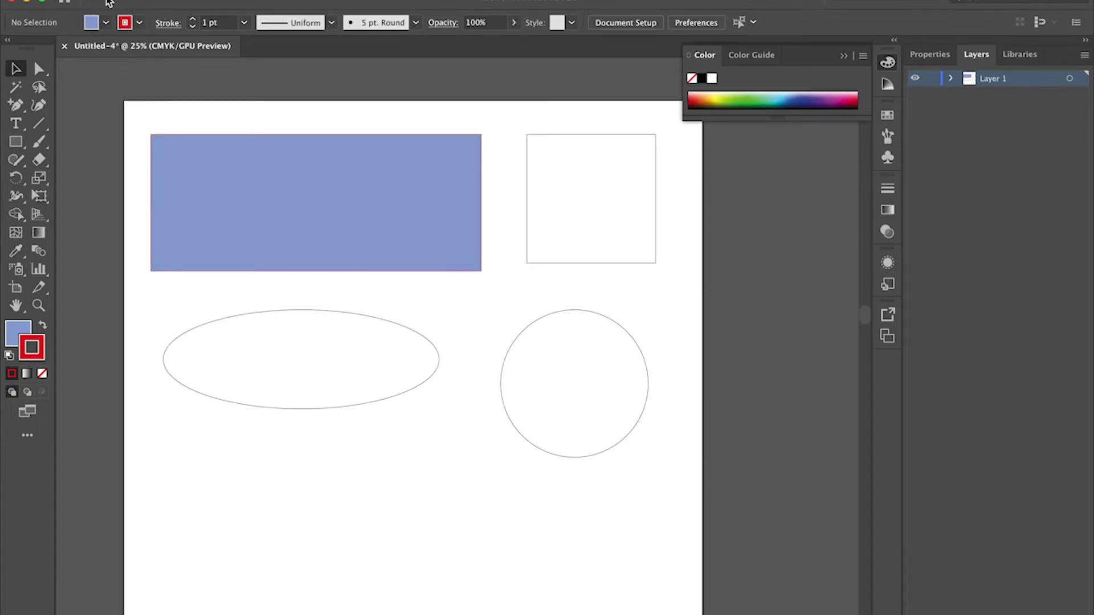
click(256, 173)
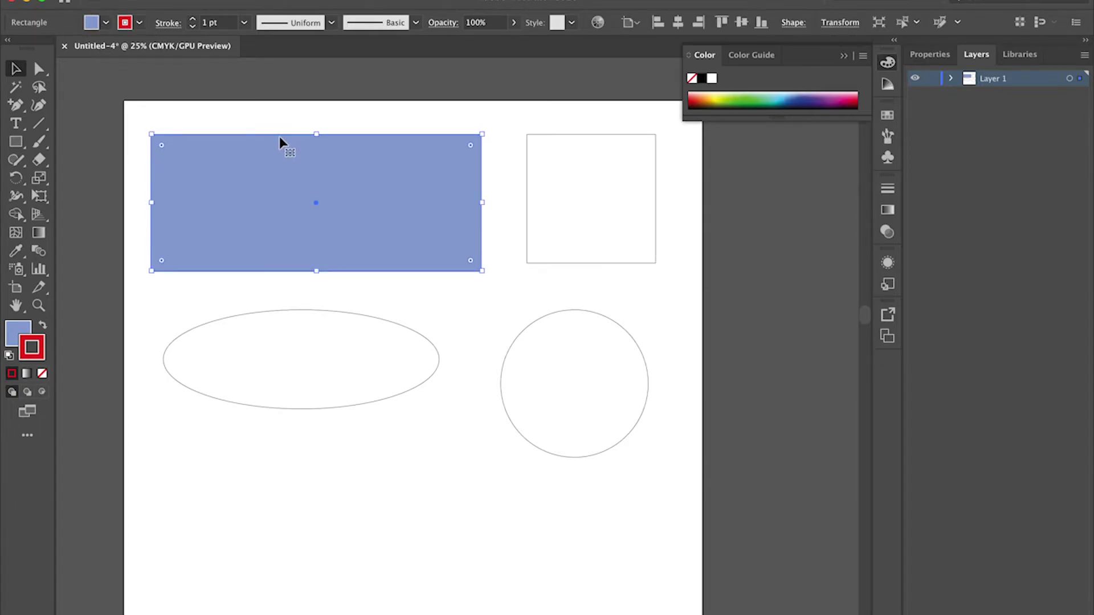
click(93, 25)
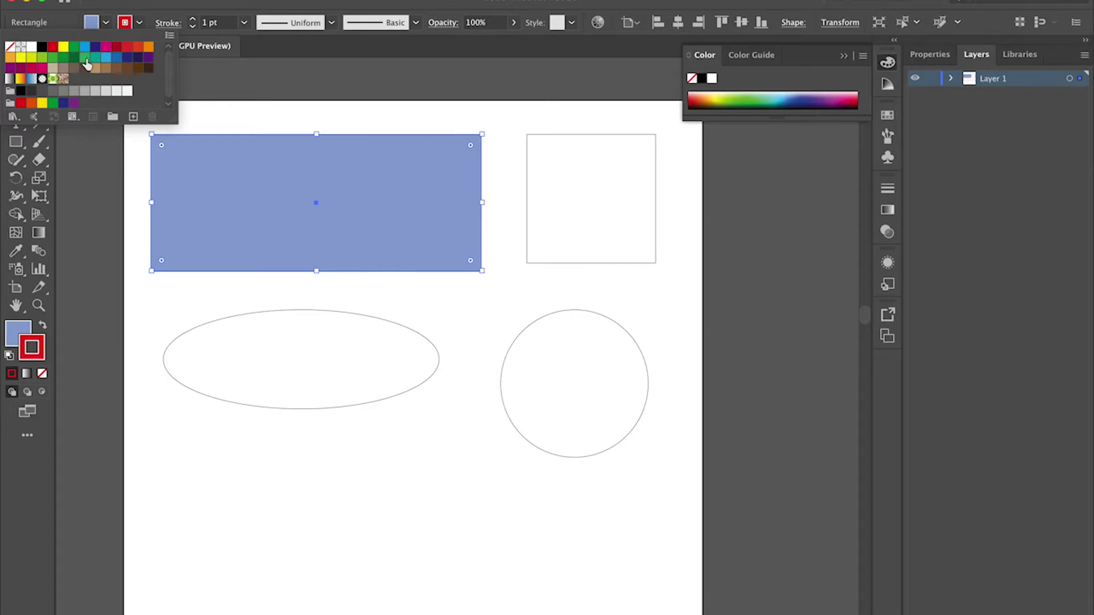
click(106, 57)
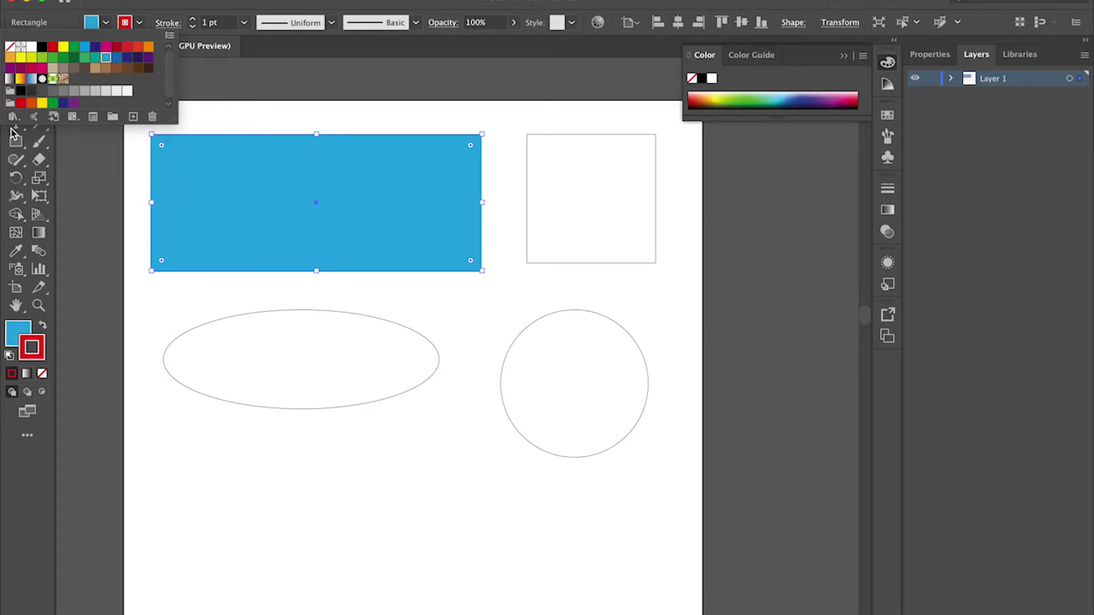
click(149, 47)
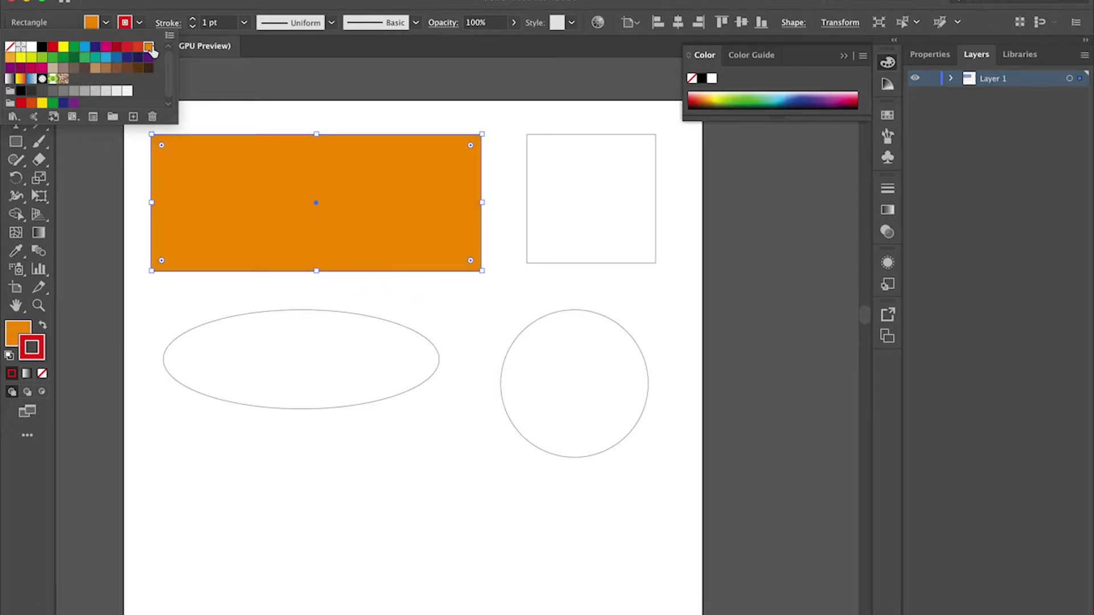
click(32, 57)
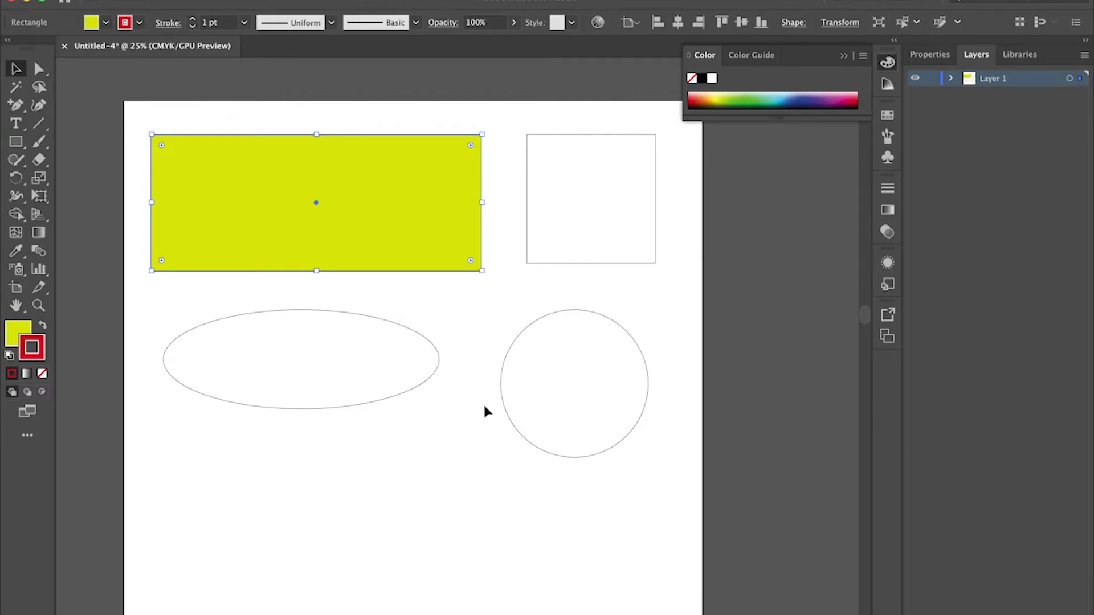
click(516, 490)
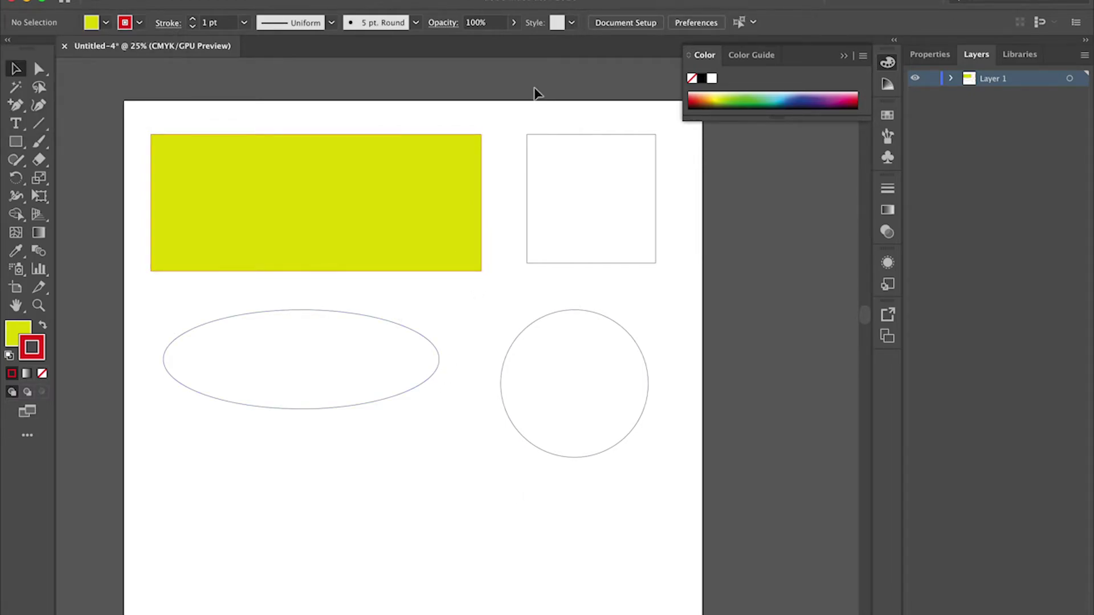
Step: Select the square and try heavier and lighter stroke weights on it, finishing at 13 pt
click(566, 137)
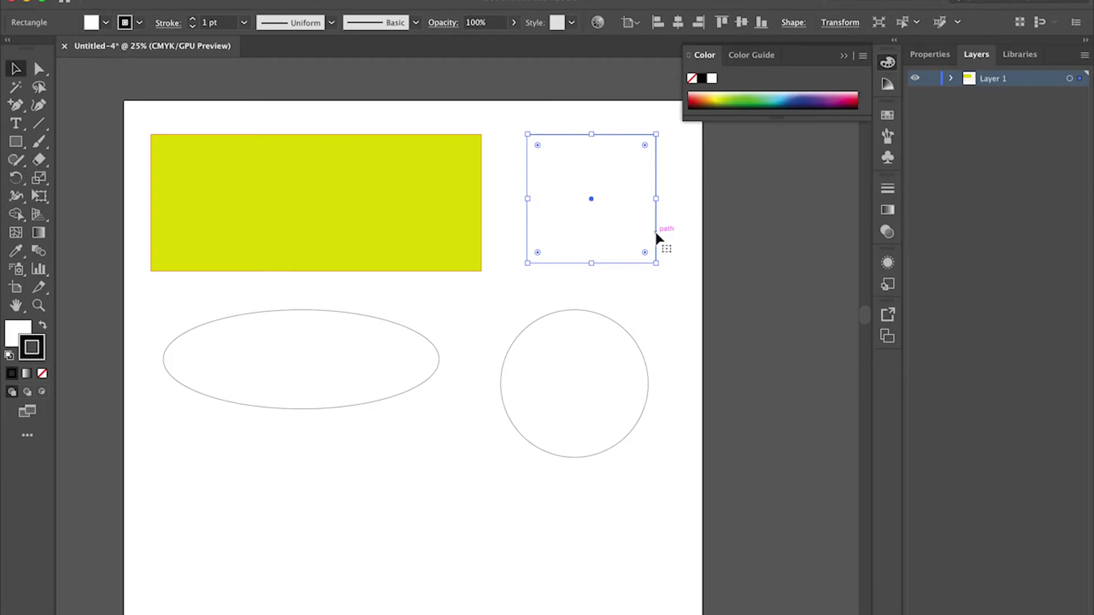
click(193, 19)
click(193, 19)
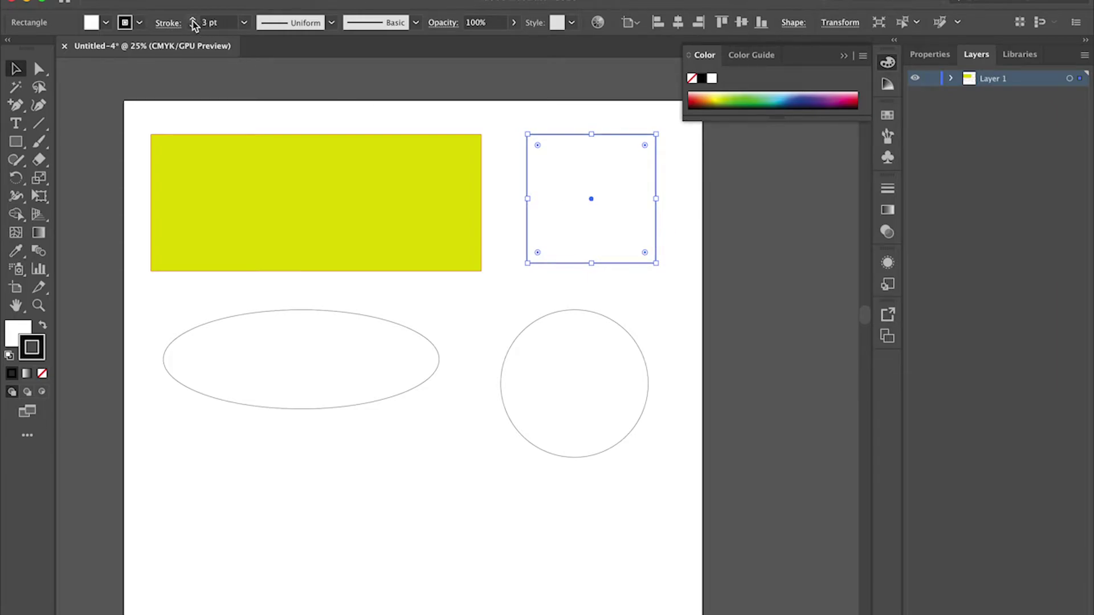
click(192, 20)
click(192, 20)
click(193, 20)
click(193, 20)
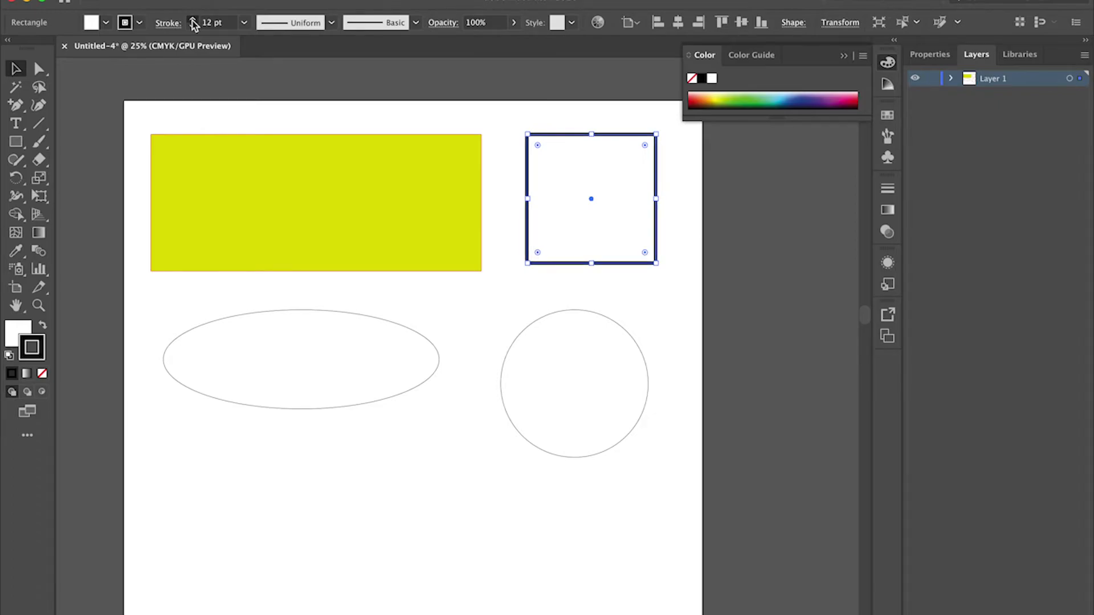
click(193, 20)
click(193, 20)
click(192, 20)
click(193, 20)
click(193, 19)
click(193, 29)
click(193, 29)
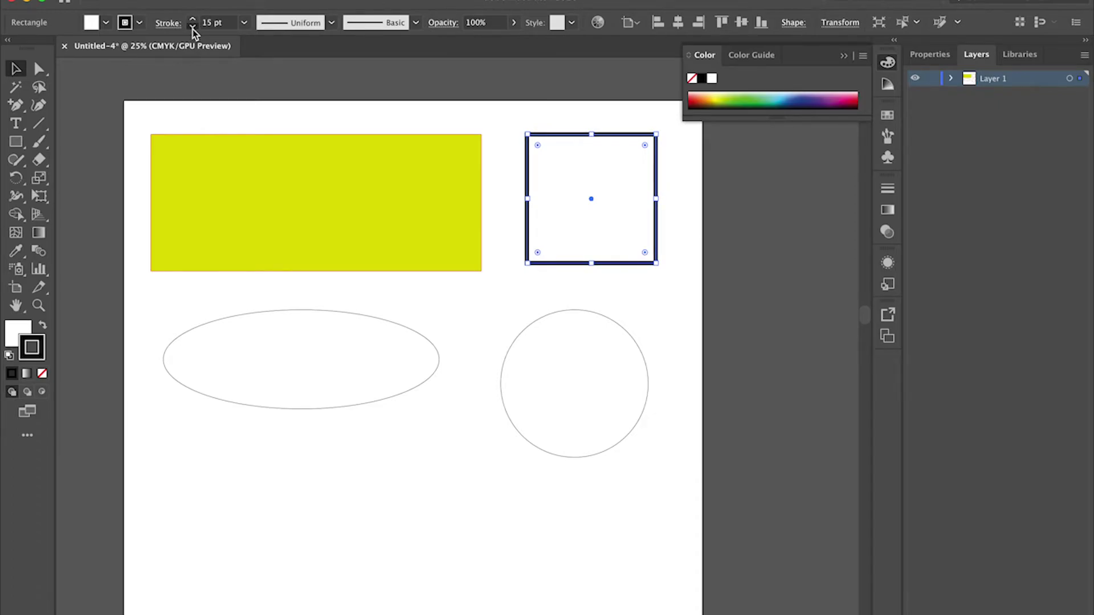
click(192, 29)
click(192, 29)
click(192, 30)
click(193, 29)
click(192, 20)
click(193, 20)
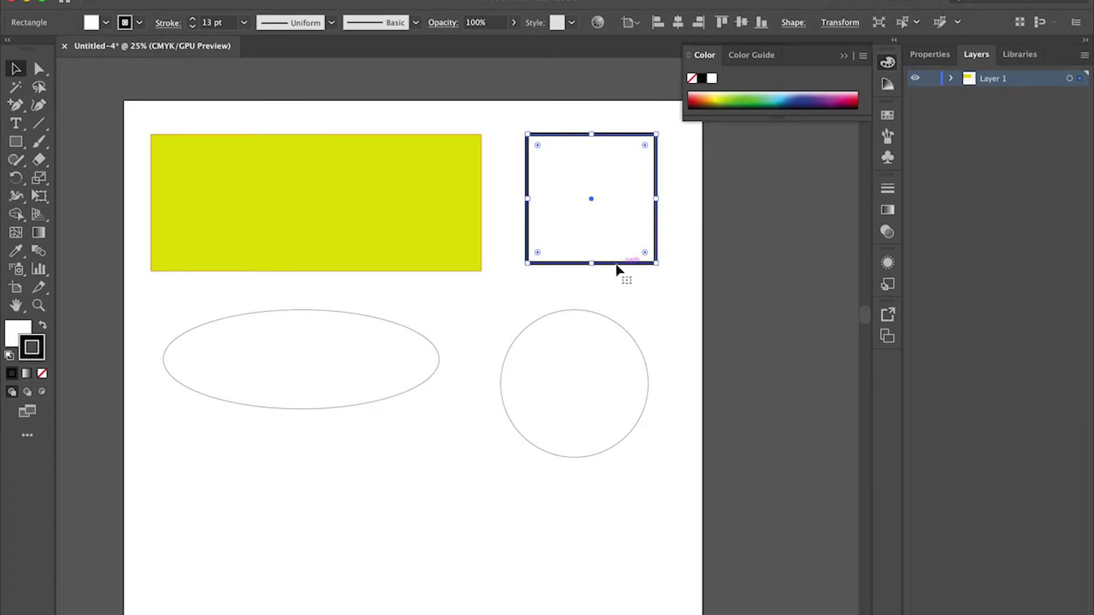
Step: Apply the rough, charcoal-like brush definition to the square's outline and deselect it
click(419, 26)
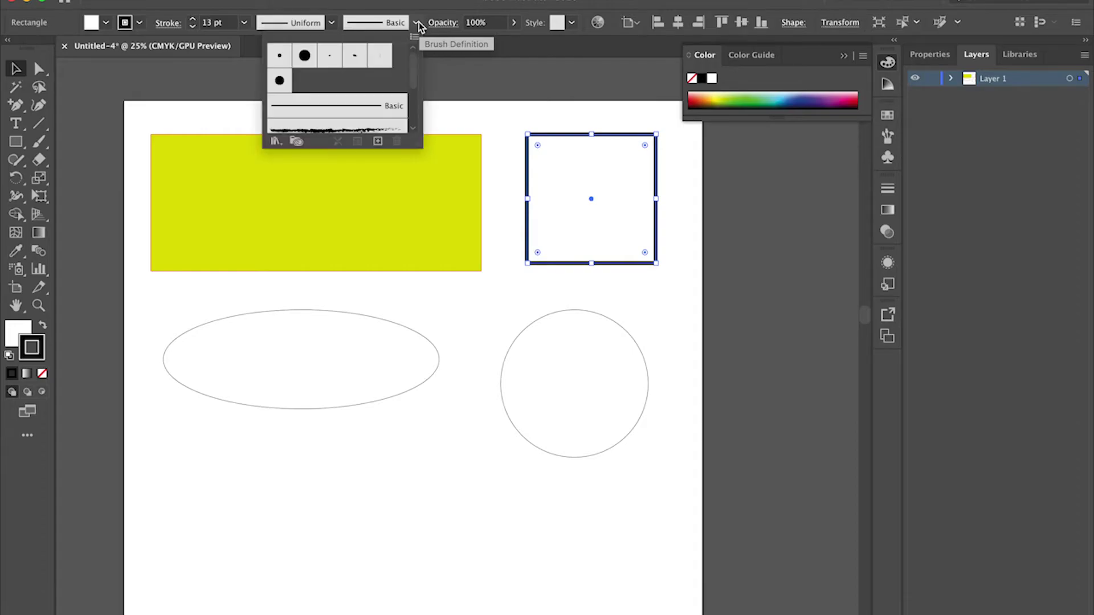
scroll(384, 62, down, 3)
scroll(384, 68, down, 1)
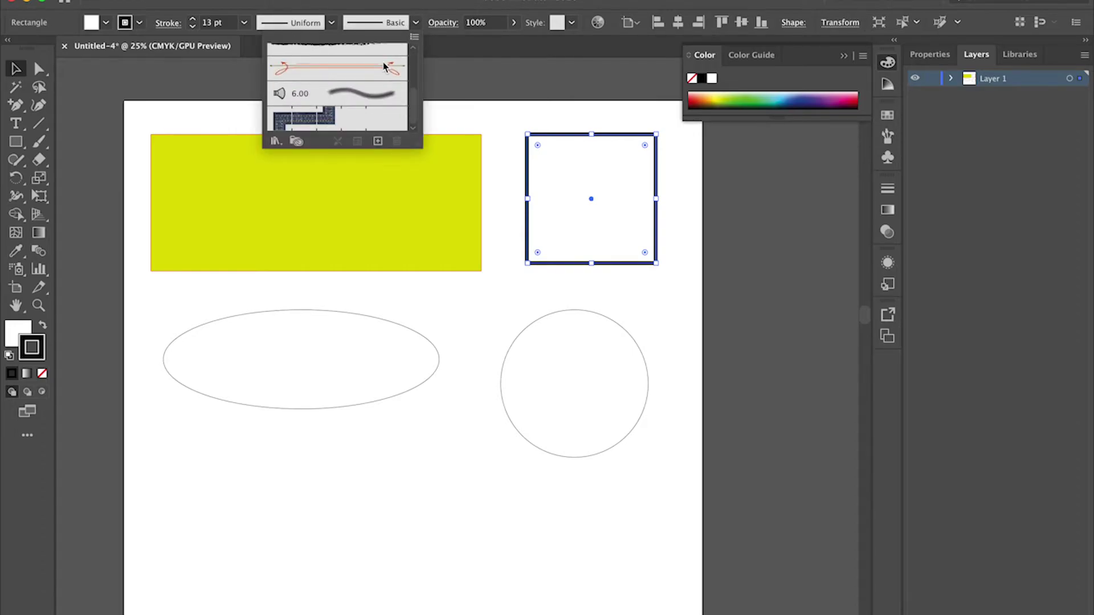
scroll(384, 67, up, 3)
click(349, 104)
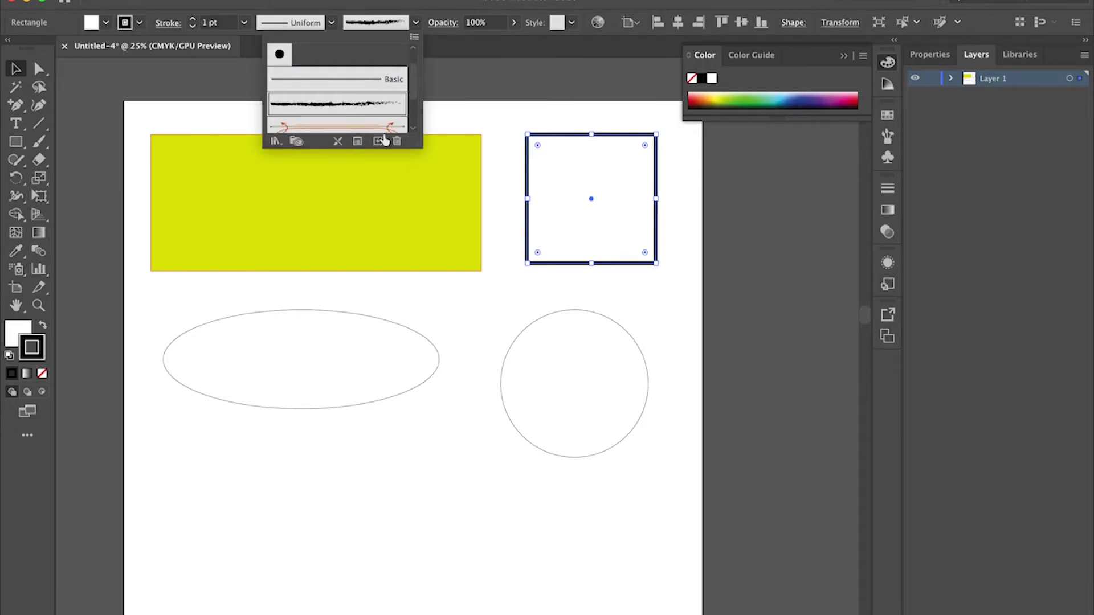
click(666, 313)
click(683, 242)
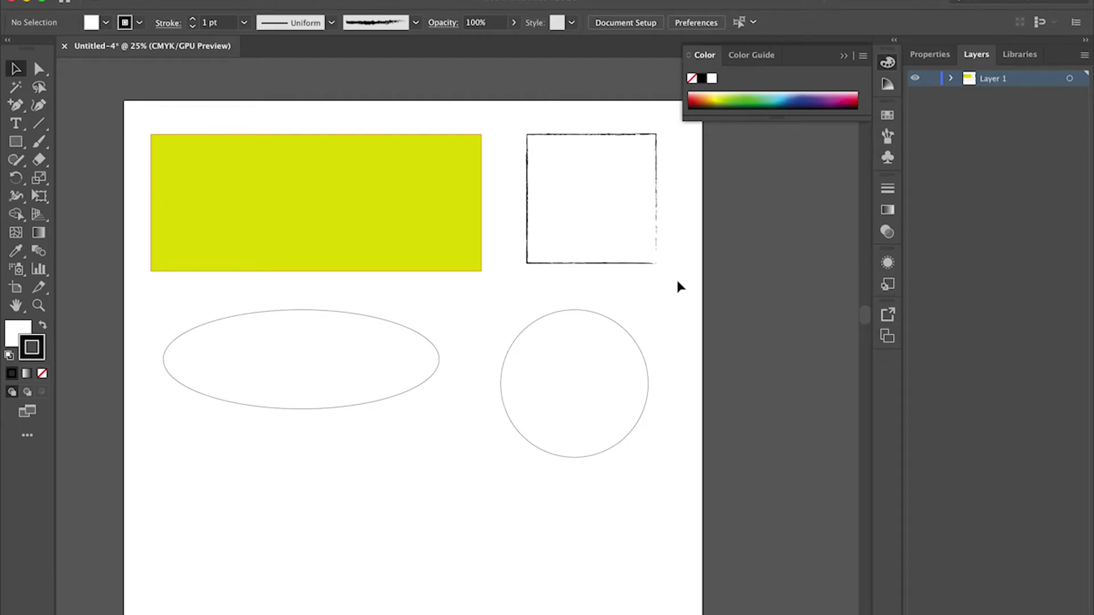
Step: Fill the wide ellipse with the crimson color E21056 using the Color Picker
click(427, 339)
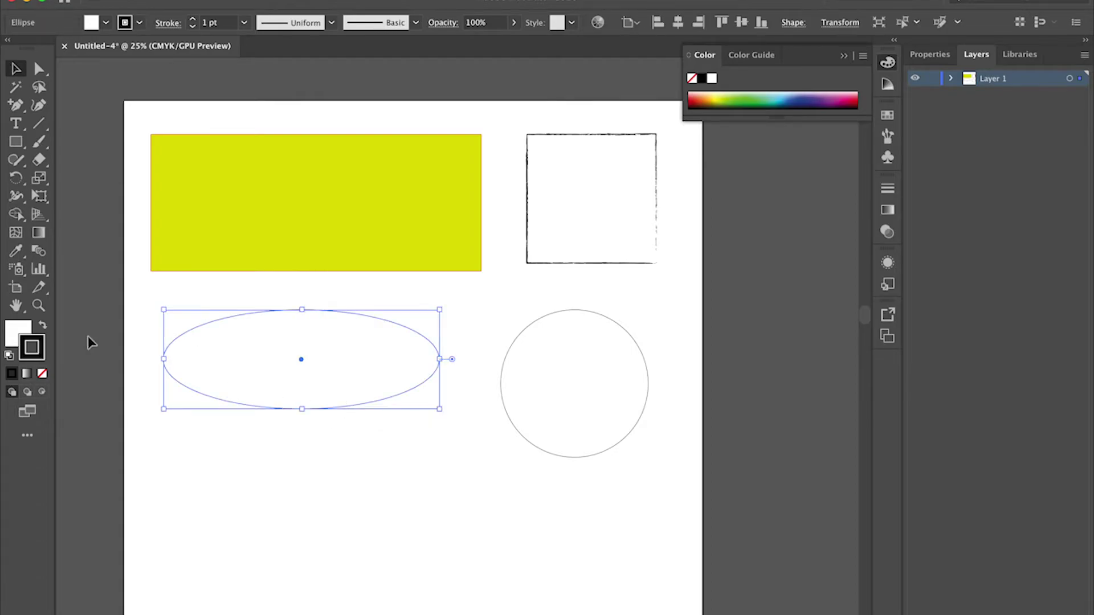
double_click(18, 331)
click(570, 266)
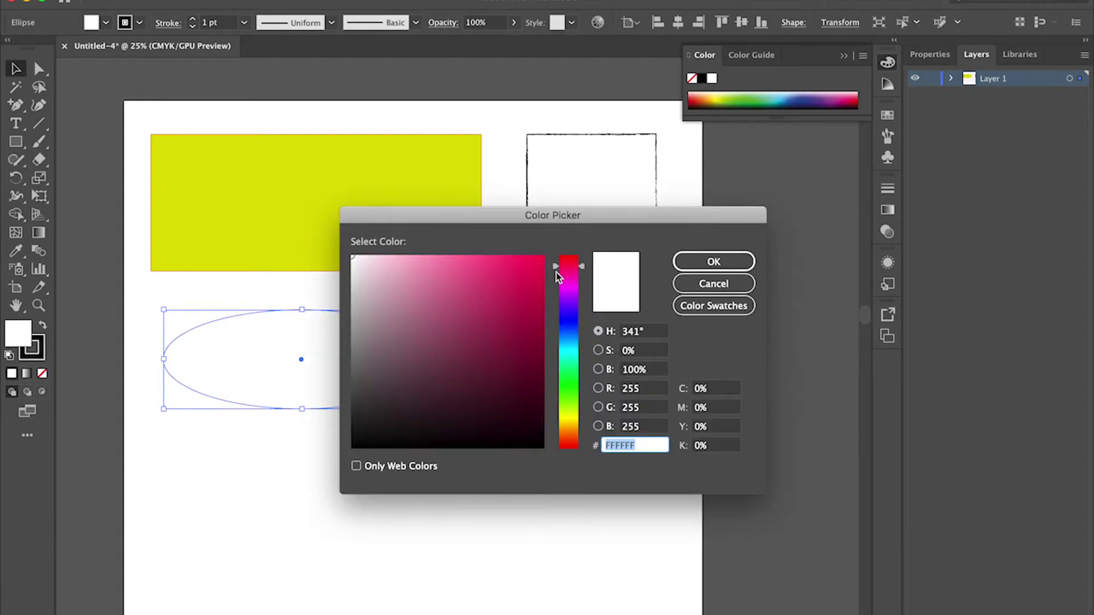
click(536, 277)
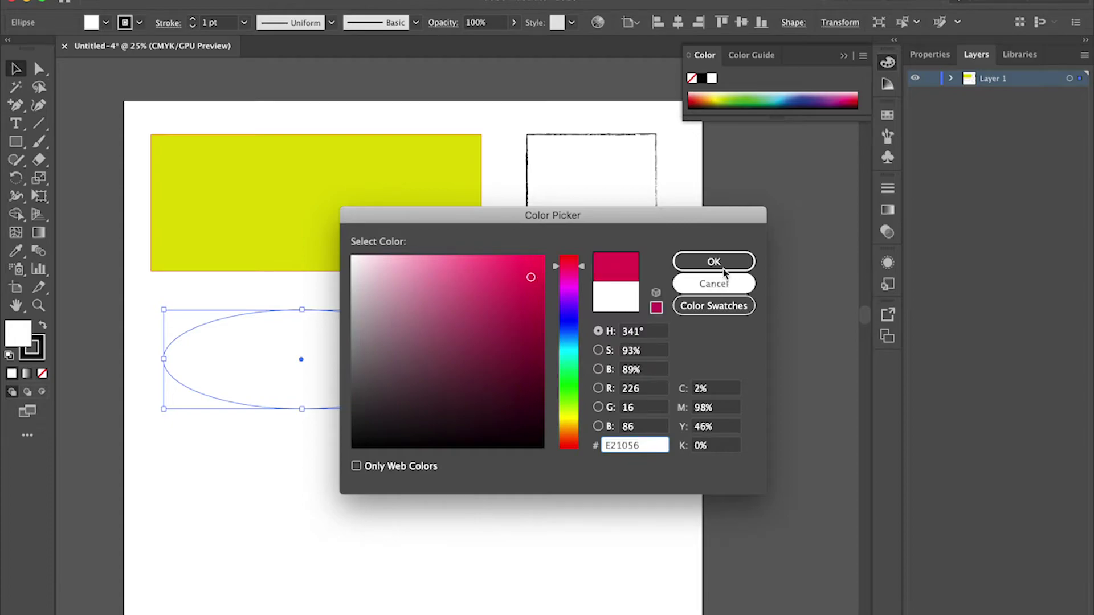
click(714, 262)
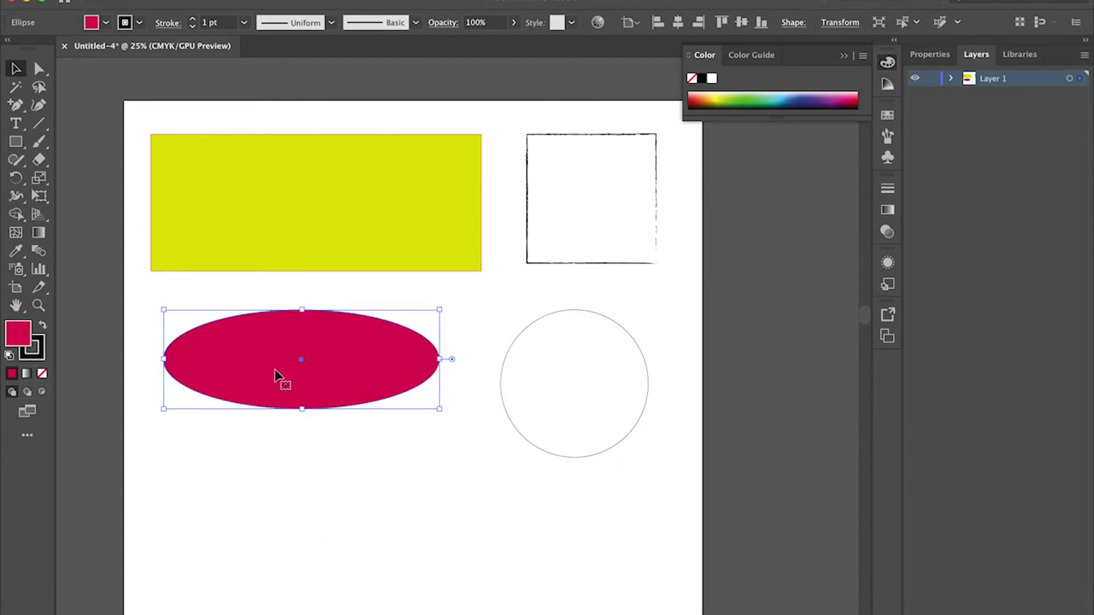
Step: Move the ellipse up so it overlaps the rectangle's lower edge and reduce its opacity to 45%
drag(276, 376, 287, 311)
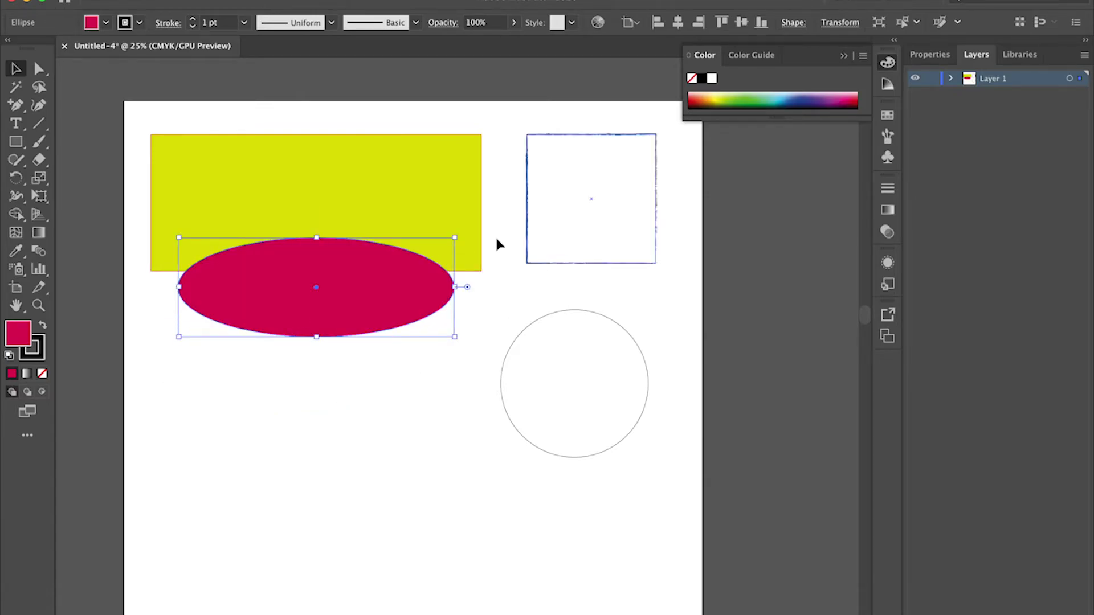
click(483, 309)
click(333, 328)
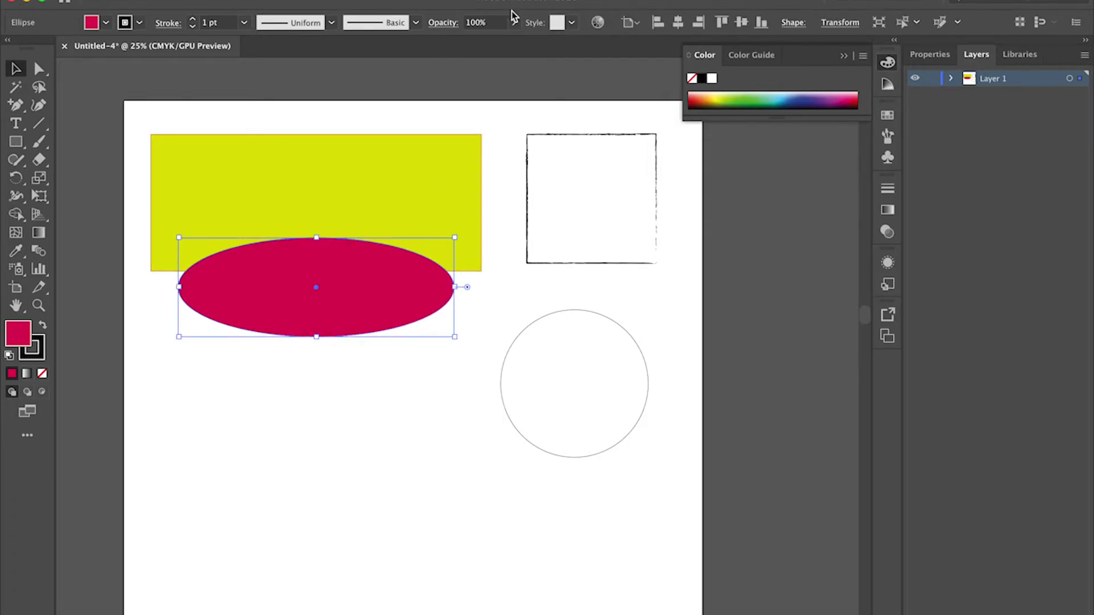
click(513, 27)
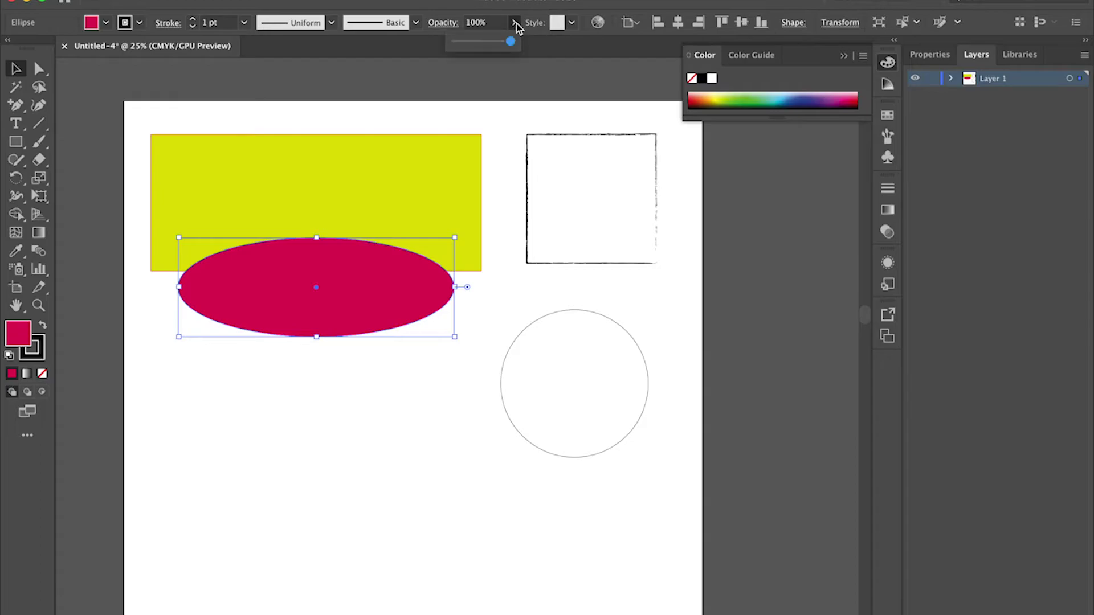
drag(513, 41, 480, 44)
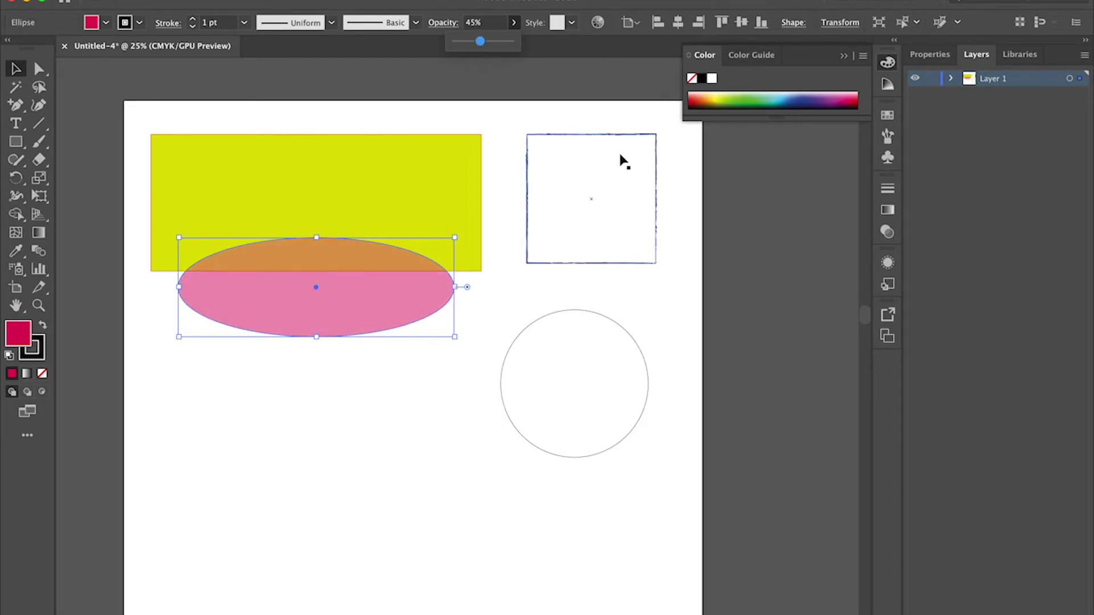
click(516, 293)
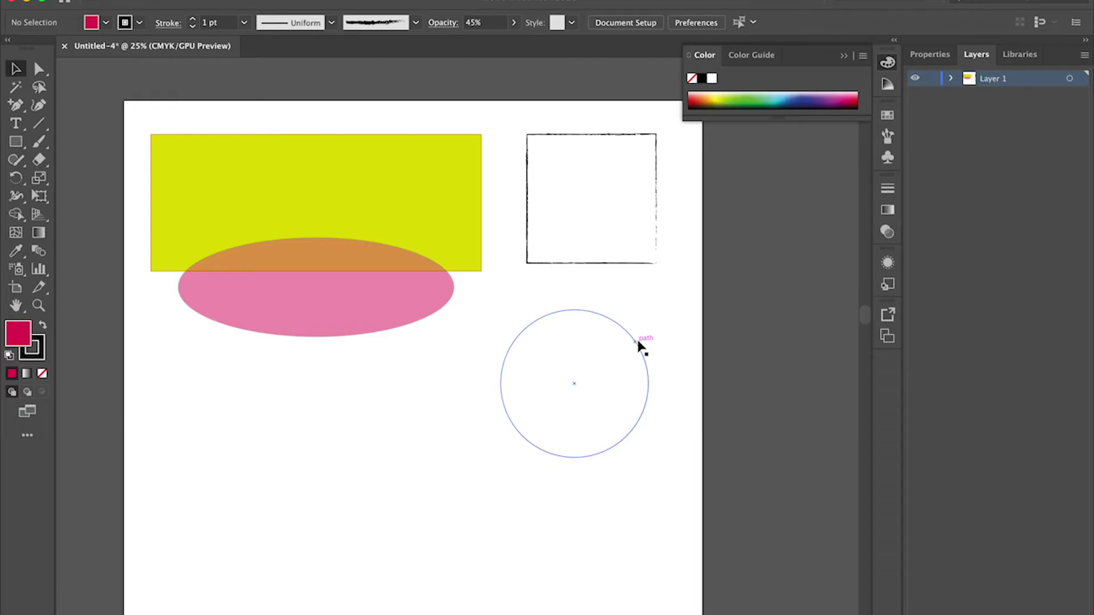
Step: Move the circle slightly up and left below the square and fill it with a dark, muted blue
drag(630, 337, 607, 306)
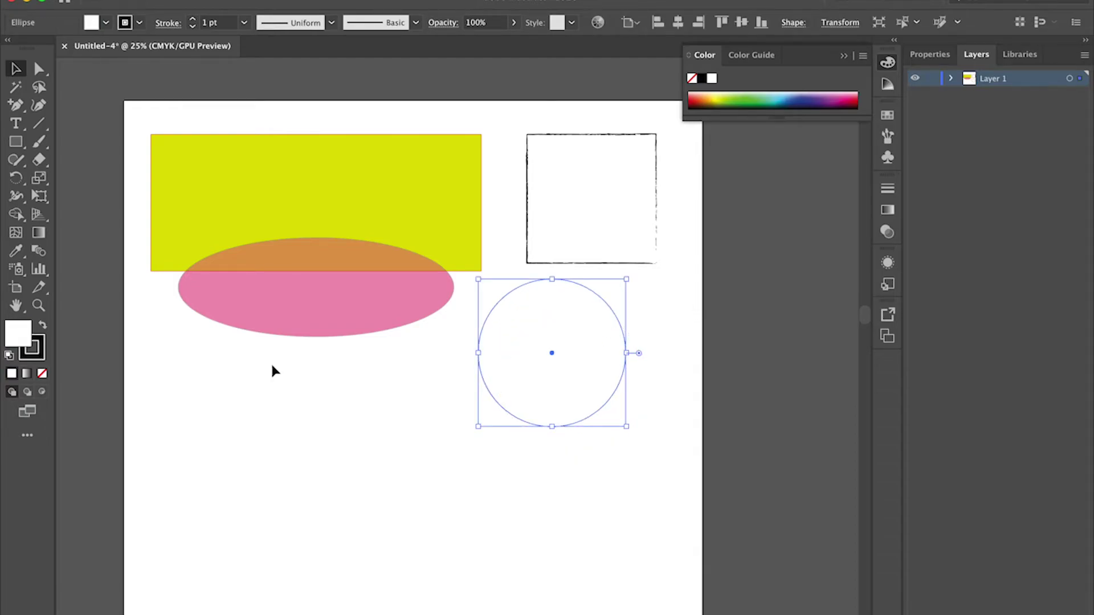
double_click(19, 338)
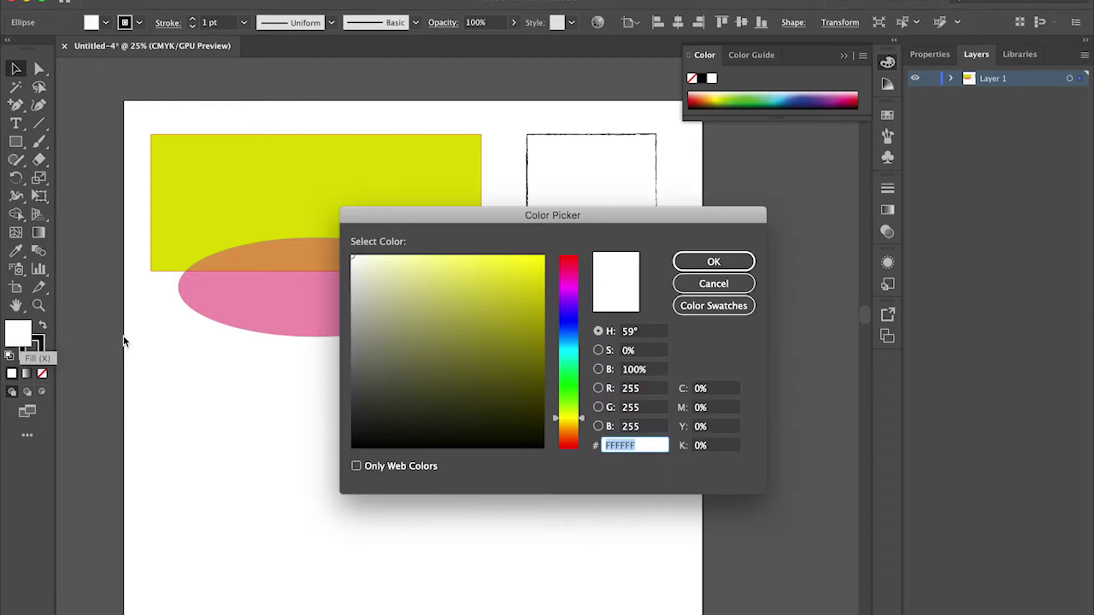
click(568, 320)
click(501, 288)
click(472, 283)
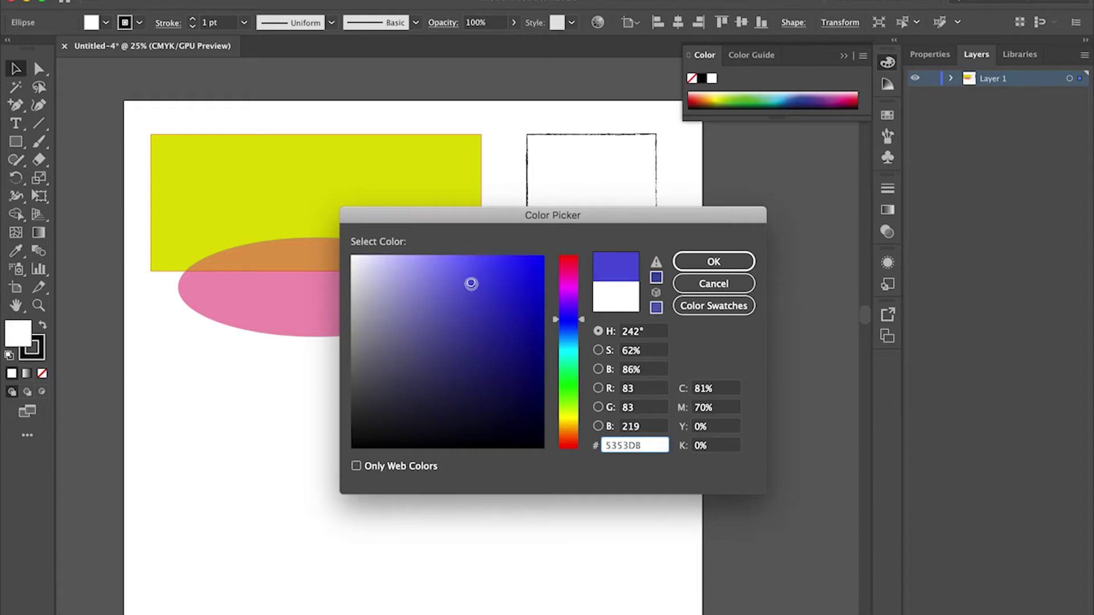
click(445, 350)
click(714, 262)
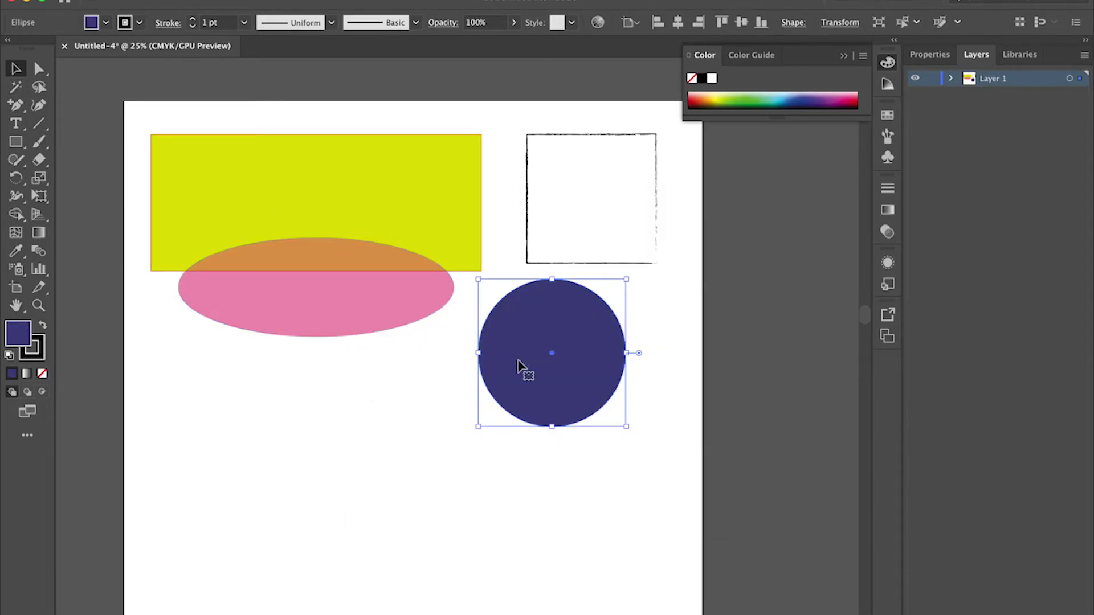
Step: Move the blue circle beside the ellipse's end, then scale all four shapes down together toward the artboard's upper right
mouse_move(528, 357)
mouse_down()
mouse_move(479, 308)
mouse_move(511, 359)
mouse_up()
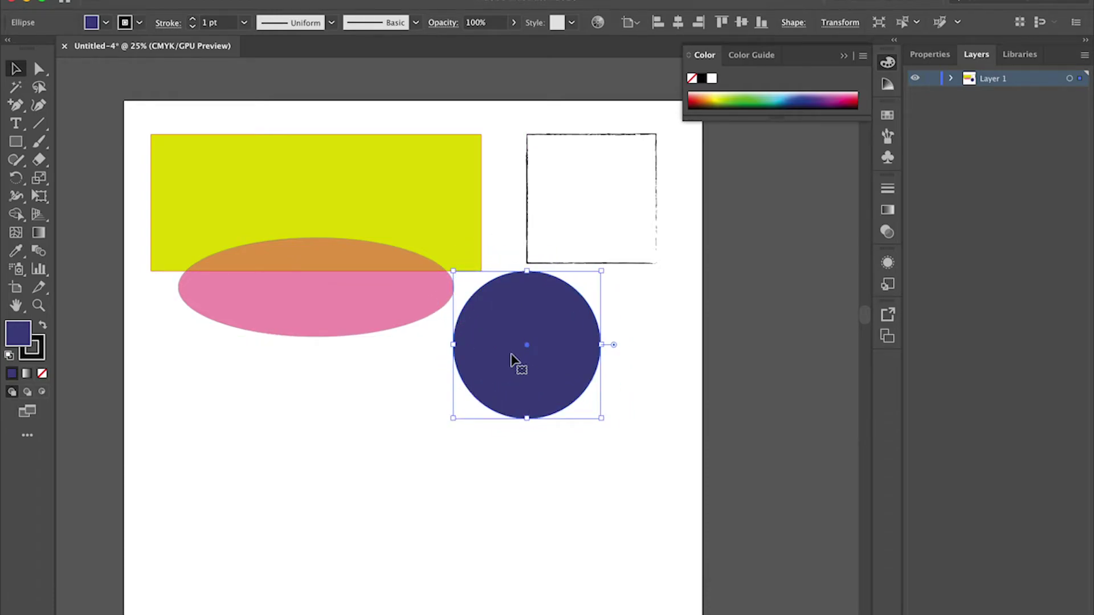
click(684, 357)
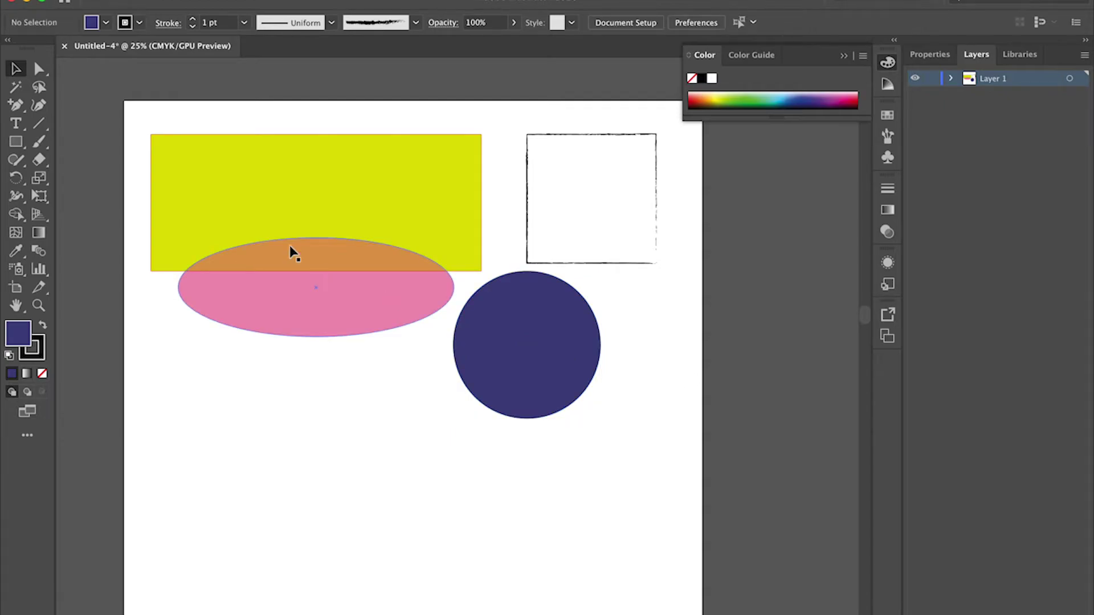
drag(238, 305, 686, 458)
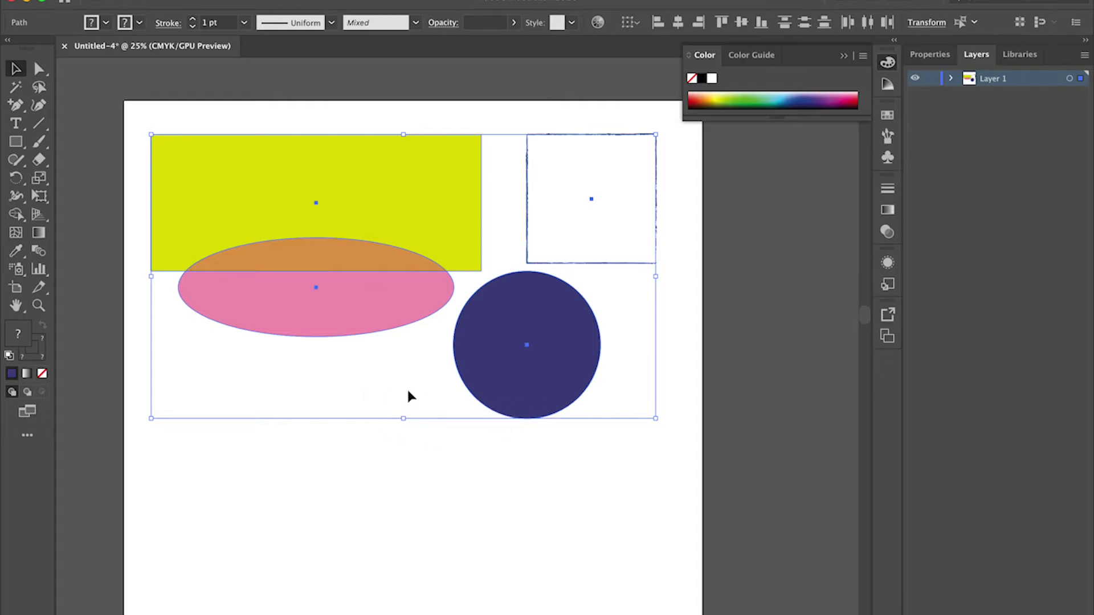
mouse_move(153, 419)
mouse_down()
mouse_move(196, 371)
mouse_move(173, 285)
mouse_move(142, 239)
mouse_move(157, 456)
mouse_move(166, 294)
mouse_move(320, 232)
mouse_move(303, 430)
mouse_move(242, 346)
mouse_move(151, 419)
mouse_up()
drag(149, 420, 377, 369)
click(416, 439)
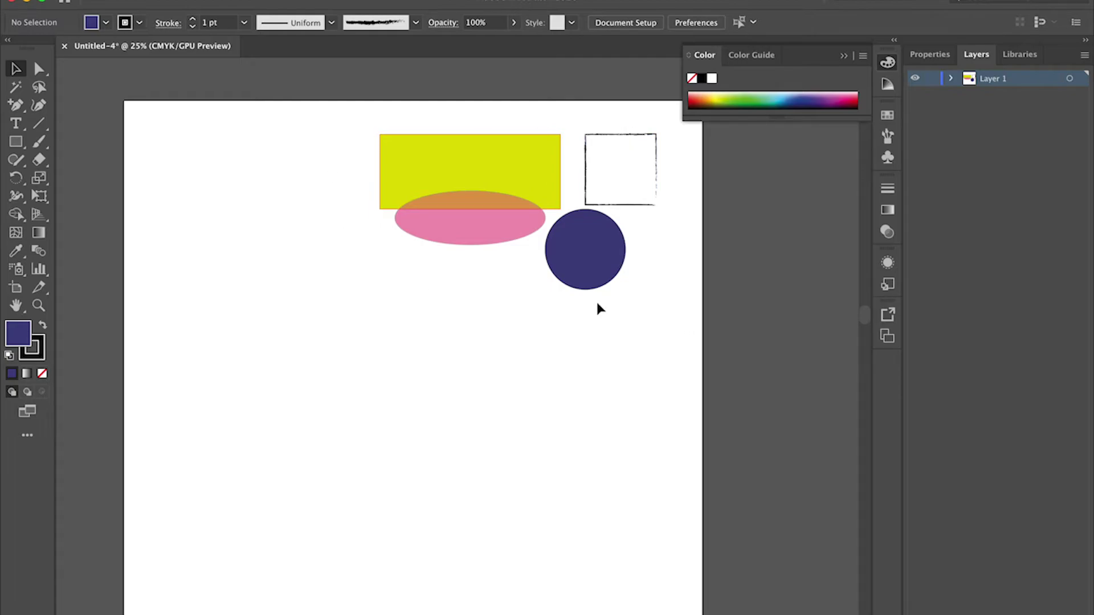
Step: Rearrange the shapes so the circle overlaps the rectangle's lower right corner, the ellipse reaches under the circle, and the square covers part of both
drag(494, 237, 443, 273)
drag(612, 265, 550, 218)
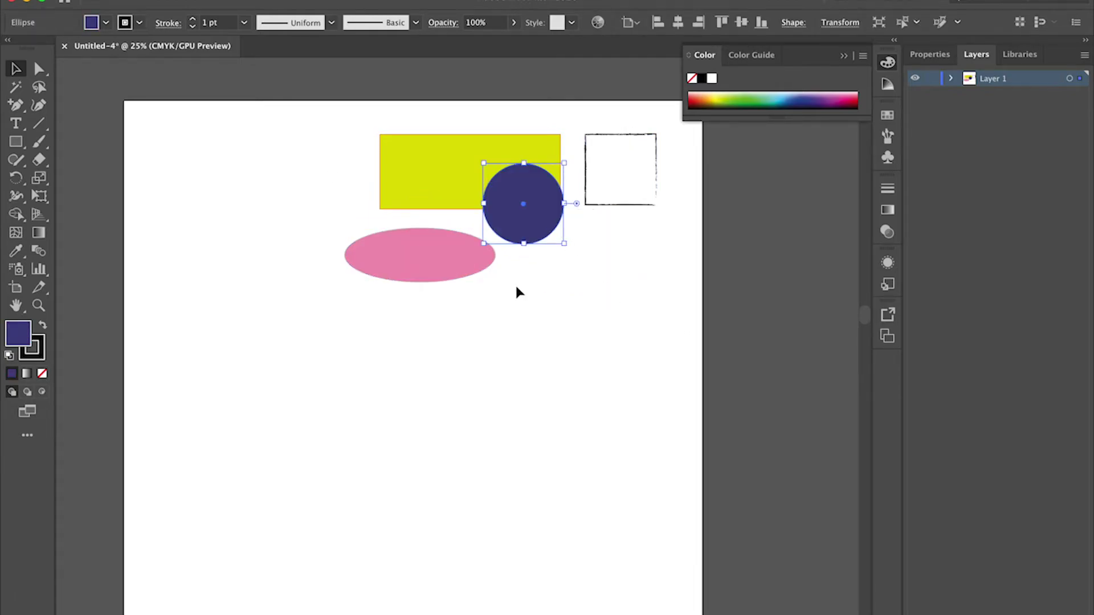
drag(425, 250, 470, 214)
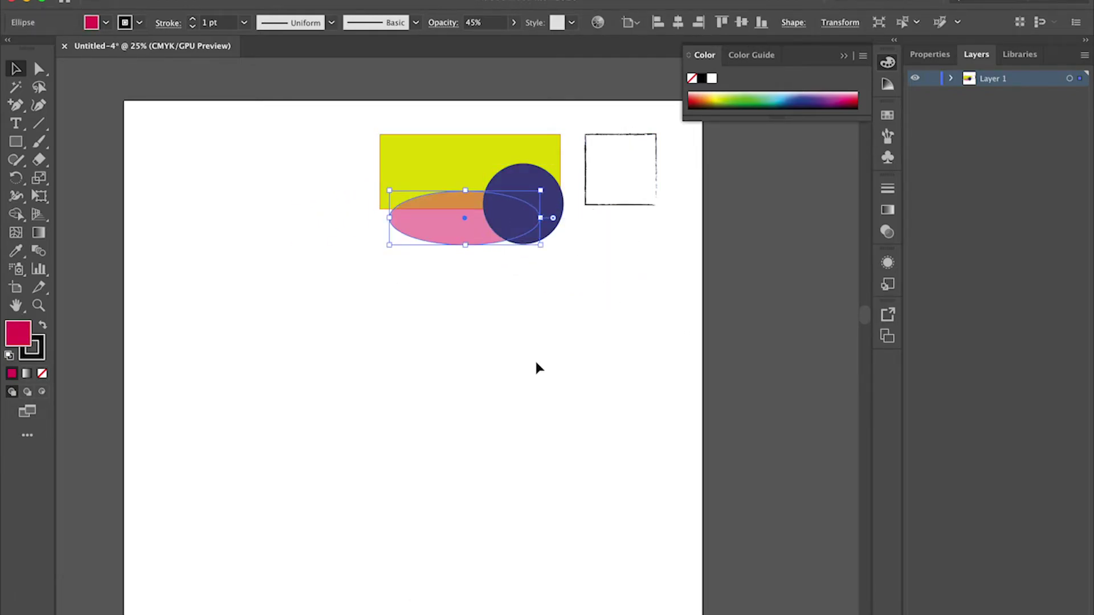
click(587, 353)
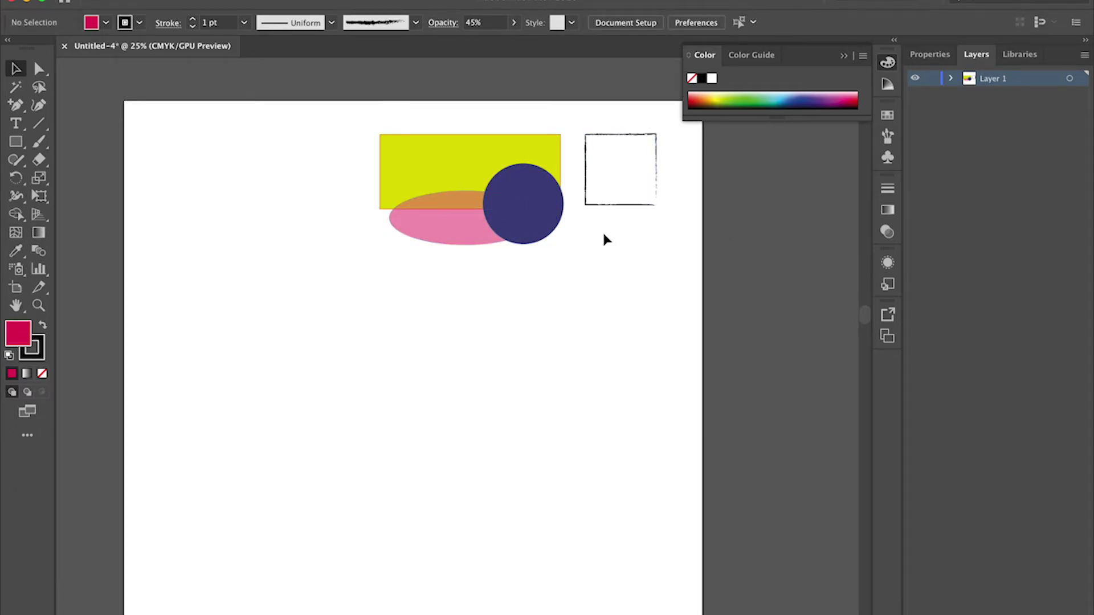
drag(612, 139, 542, 127)
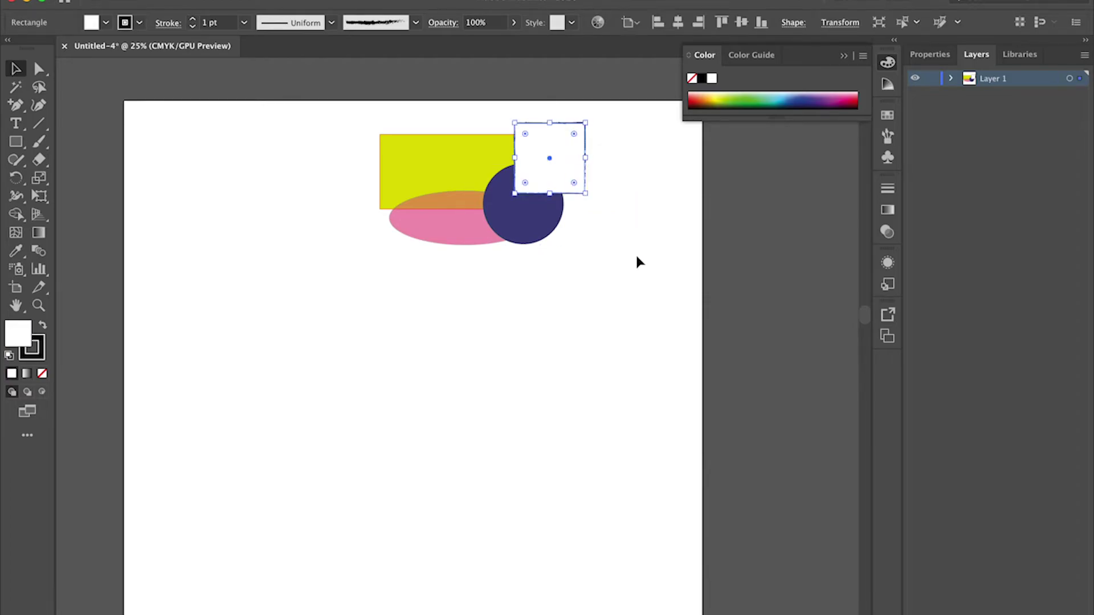
click(633, 279)
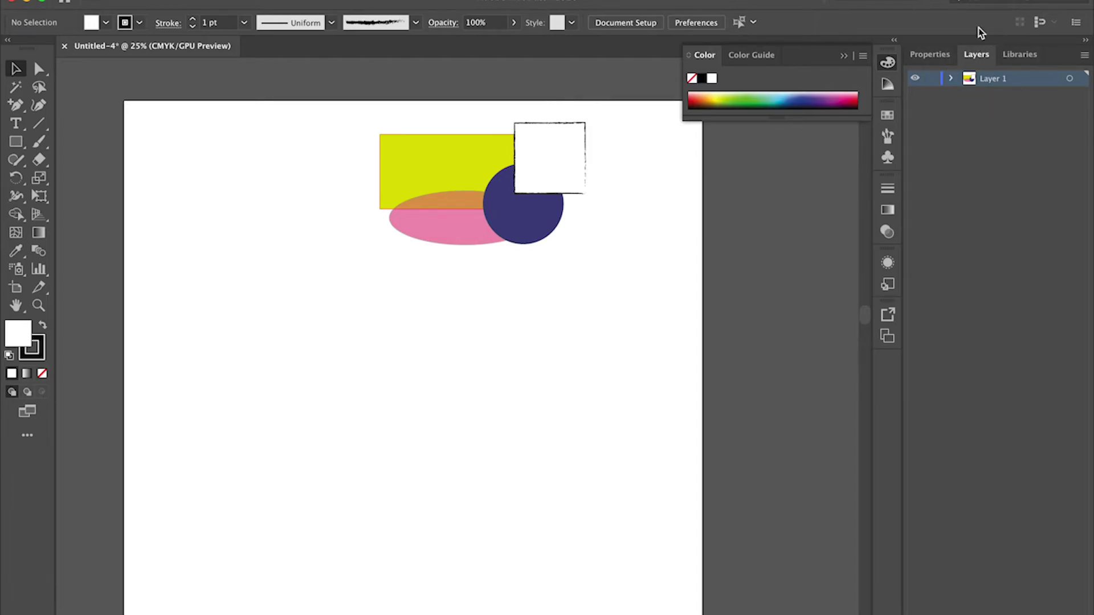
Step: Shift the white square down over the circle and send it to the bottom of Layer 1's expanded object list
click(953, 78)
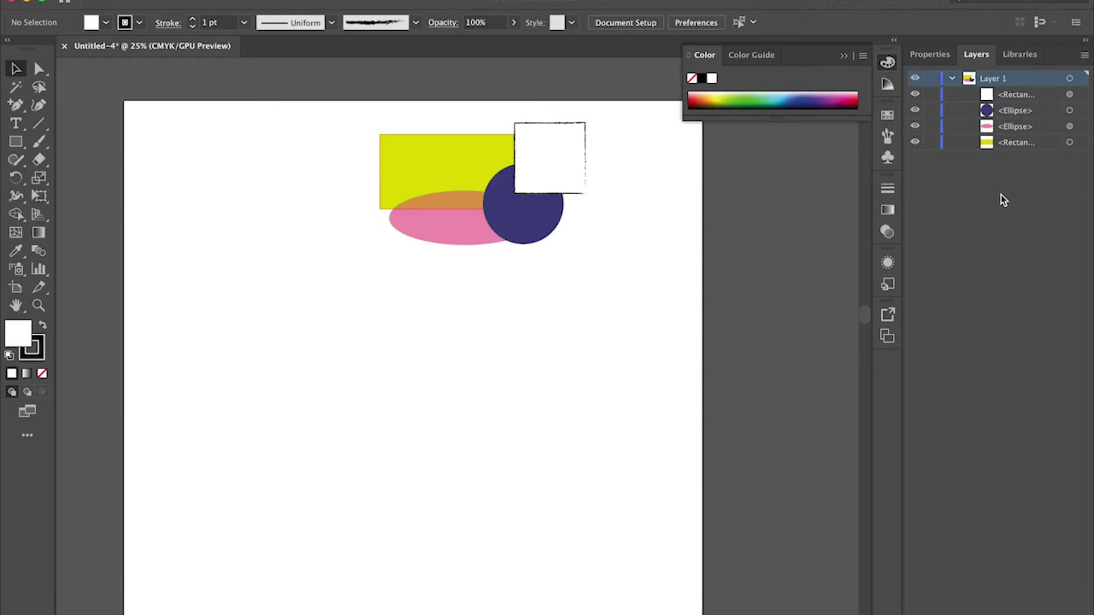
click(569, 149)
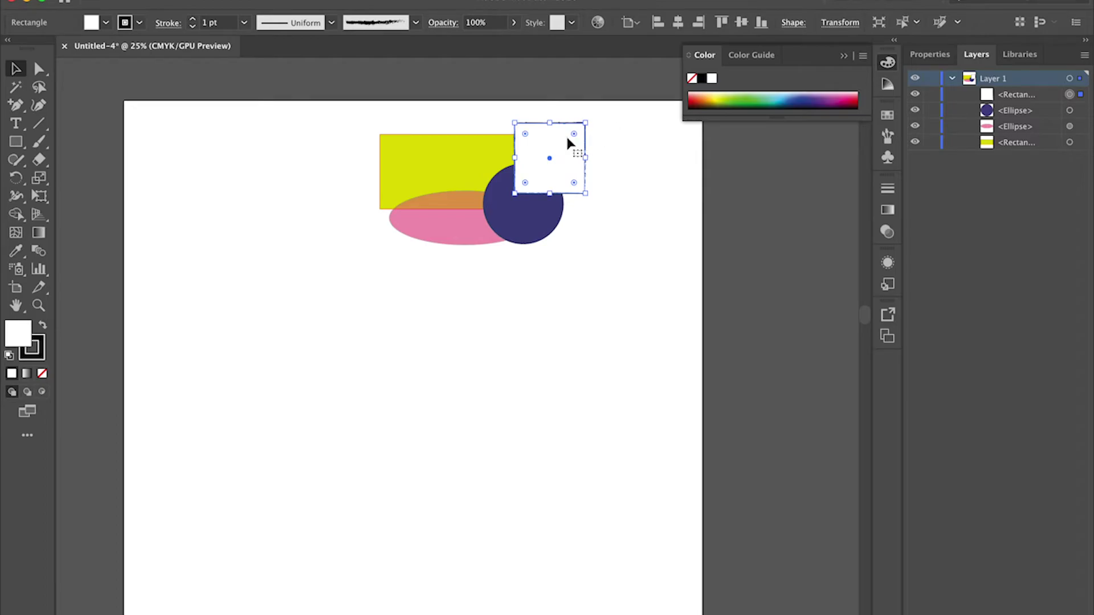
drag(566, 137, 570, 171)
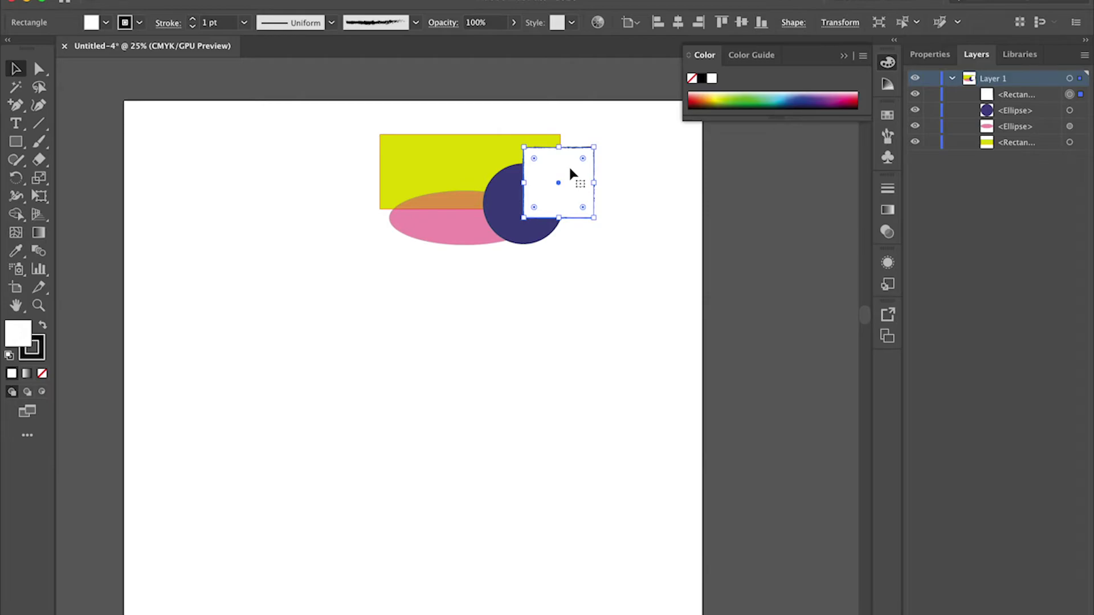
click(1027, 97)
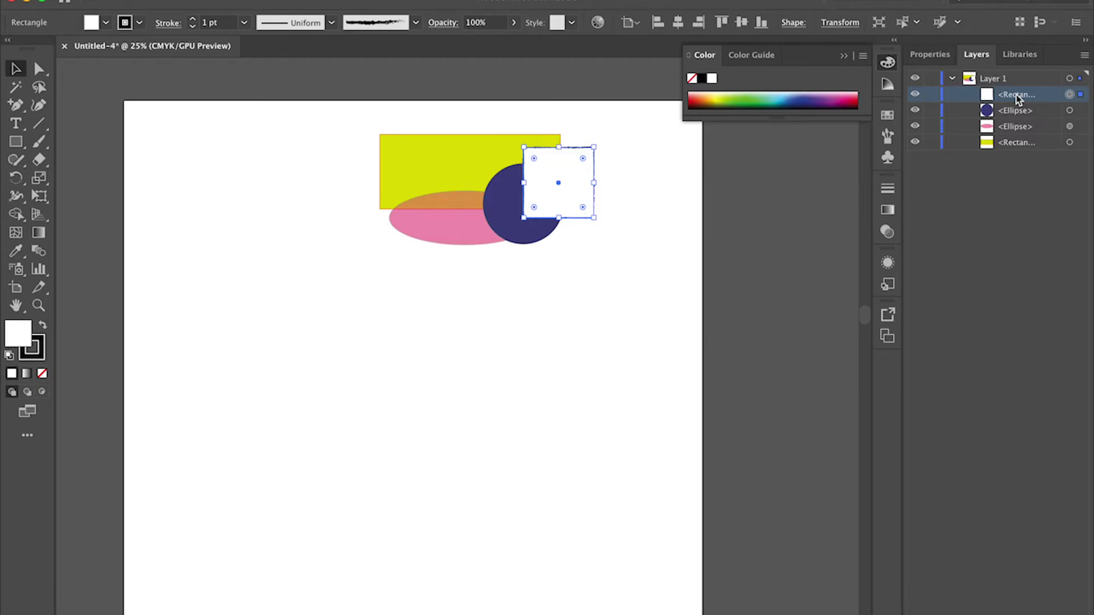
drag(1017, 95, 1031, 152)
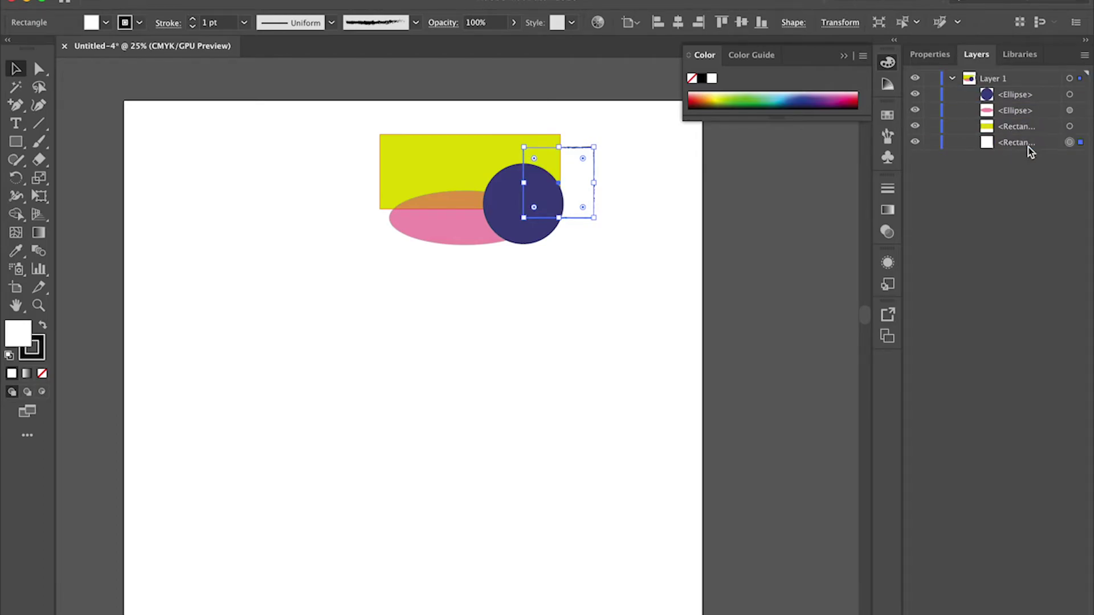
click(667, 265)
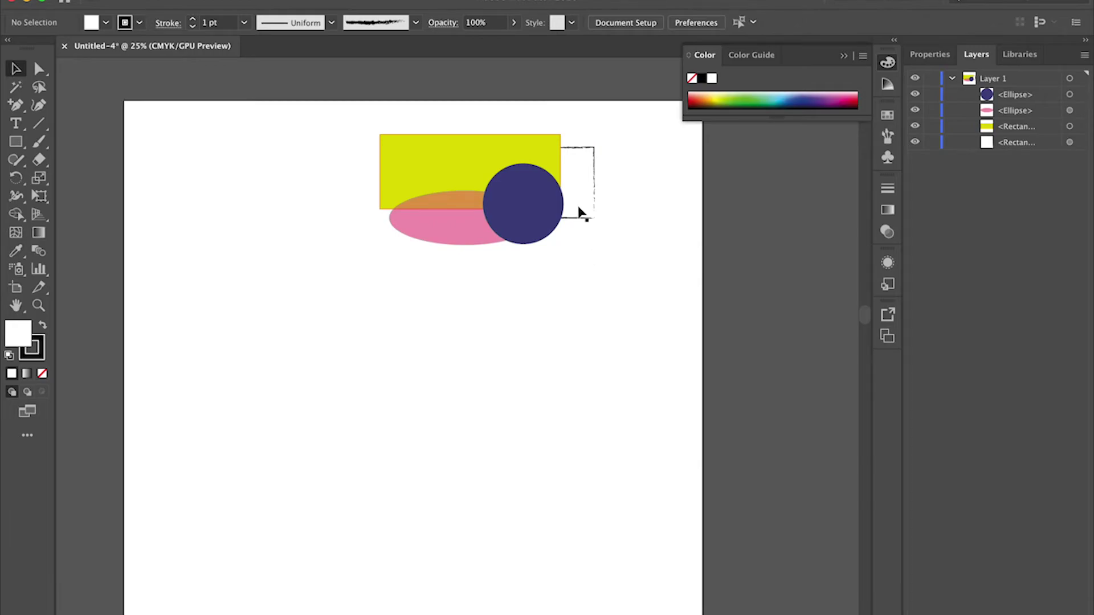
Step: Nudge the square slightly down and place the blue circle between the yellow rectangle and the square in Layer 1's stacking order
mouse_move(579, 212)
mouse_down()
mouse_move(629, 213)
mouse_move(581, 208)
mouse_up()
click(661, 286)
click(540, 210)
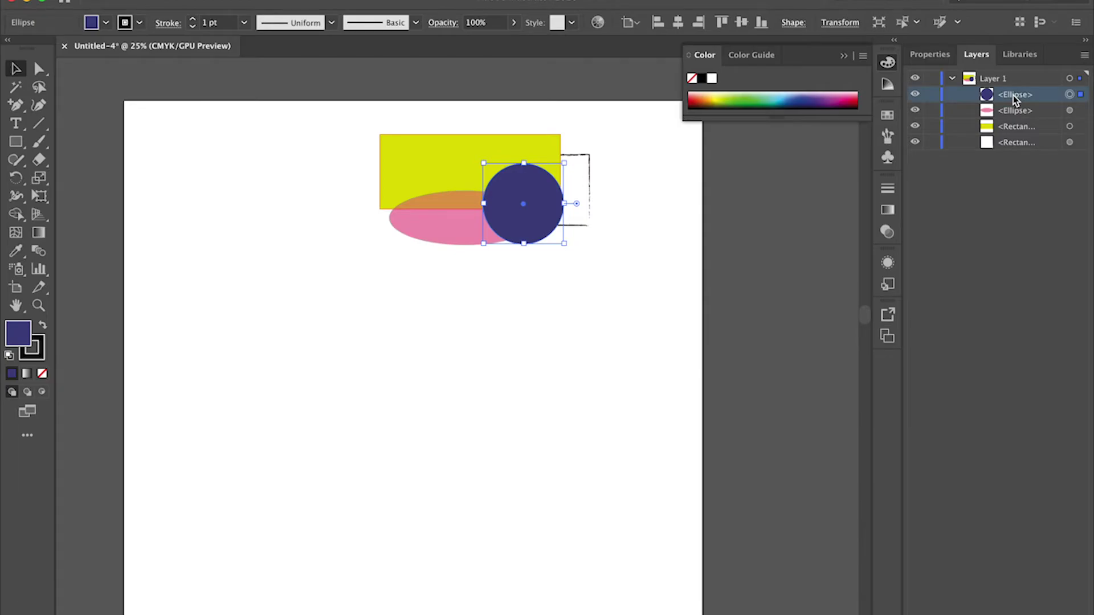
drag(1013, 94, 1011, 129)
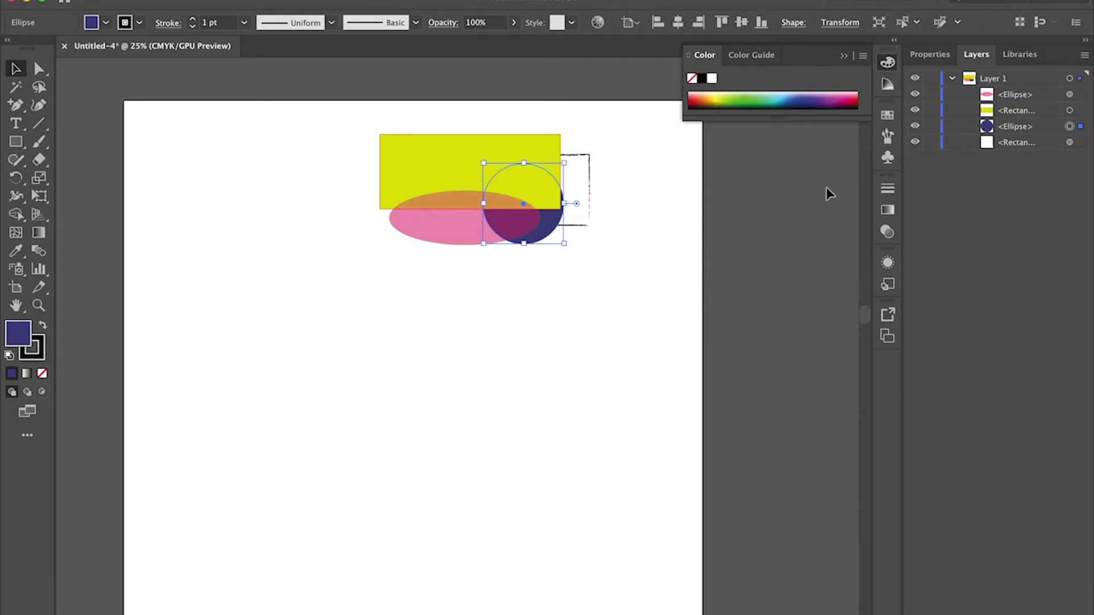
click(639, 228)
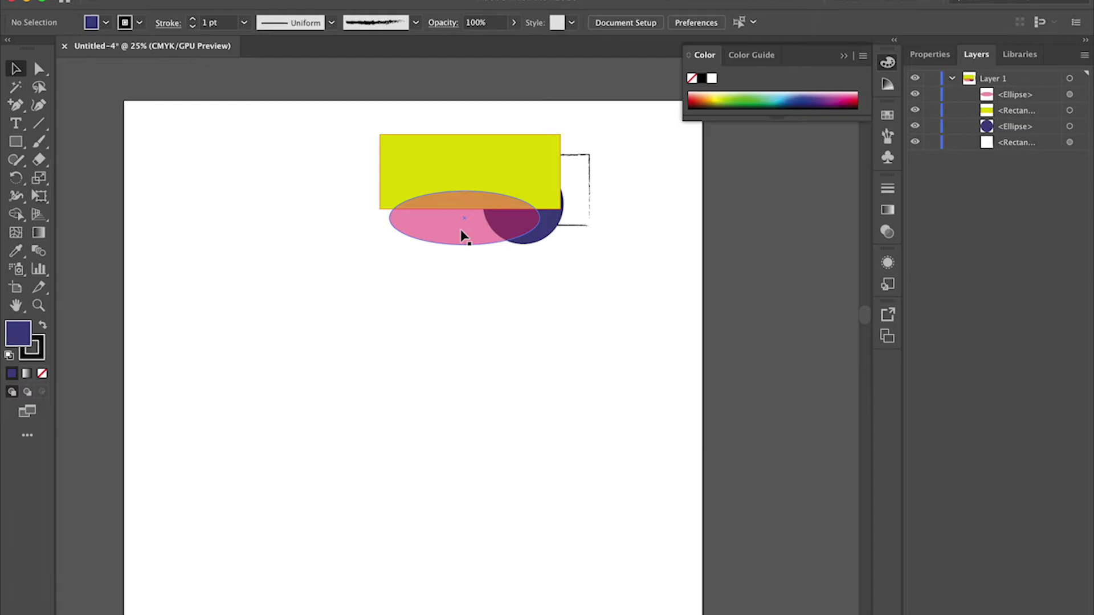
Step: Bring the white square in front of all other shapes with the Arrange command and deselect it
click(579, 211)
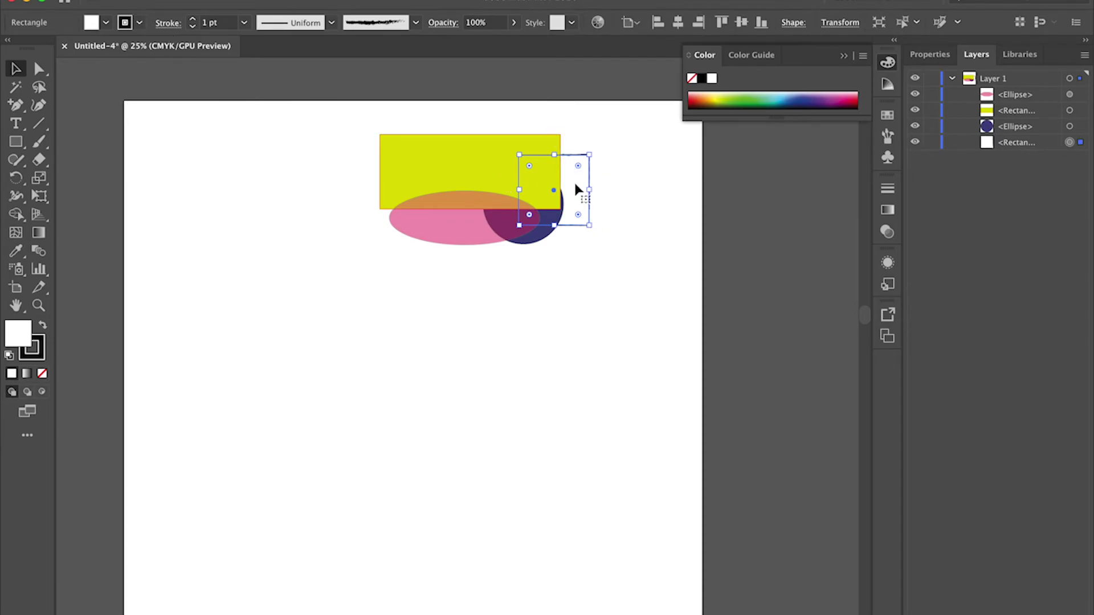
click(185, 0)
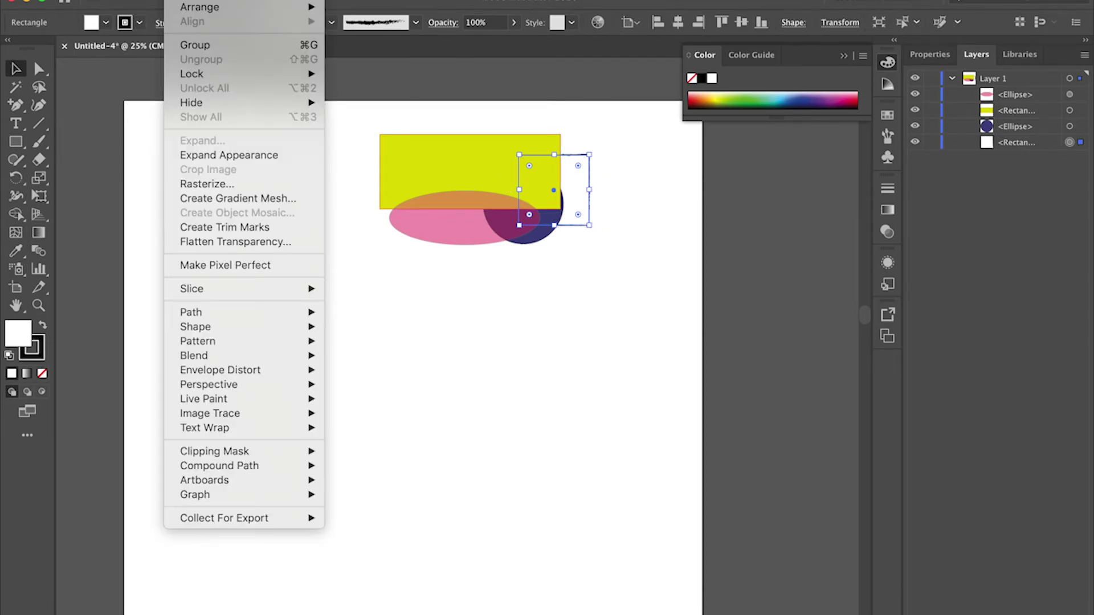
mouse_move(197, 9)
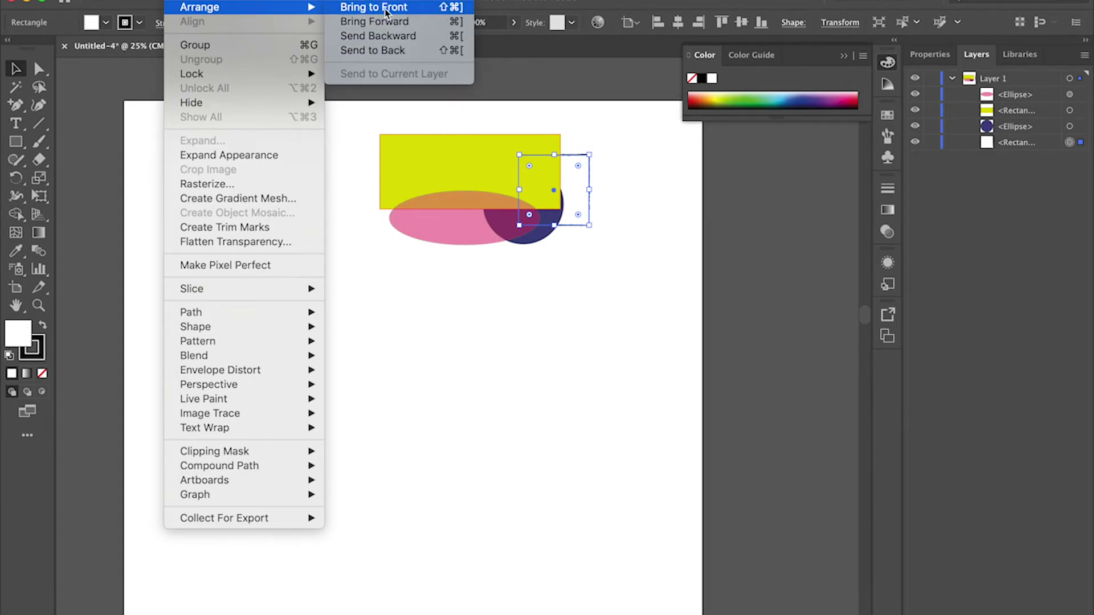
click(363, 10)
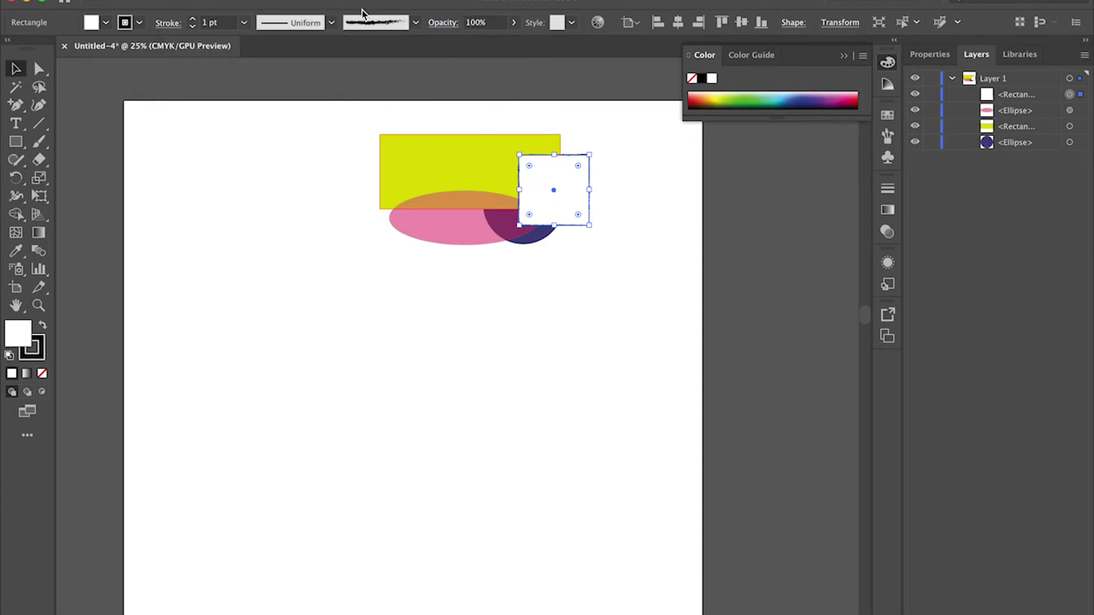
click(411, 293)
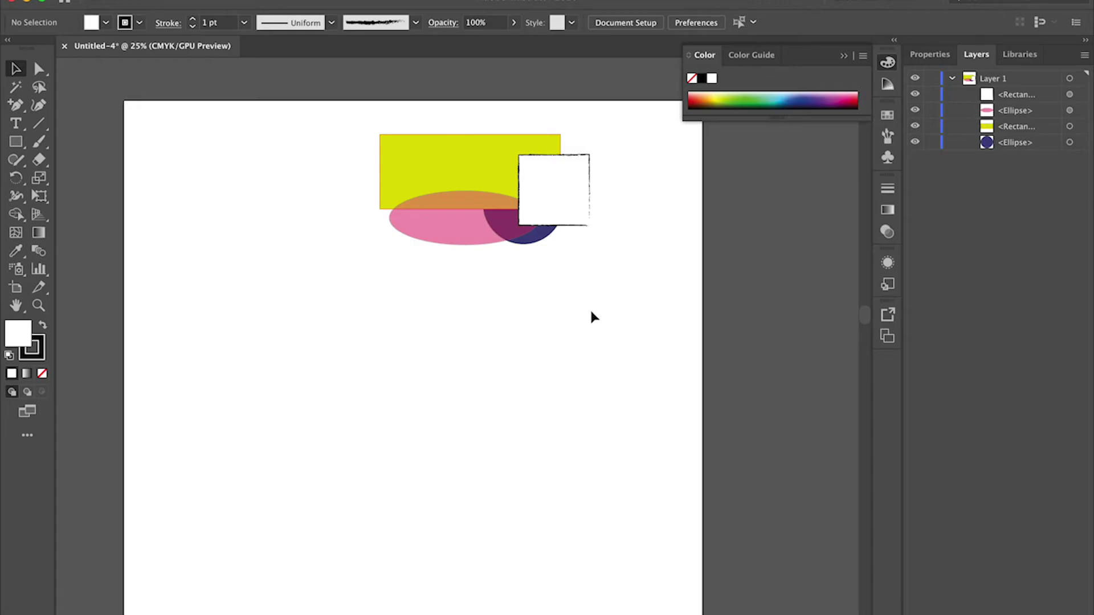
Step: Draw a closed, irregular seven-point shape with straight sides using the Pen tool in the empty area beside the overlapping shapes
drag(425, 382, 447, 342)
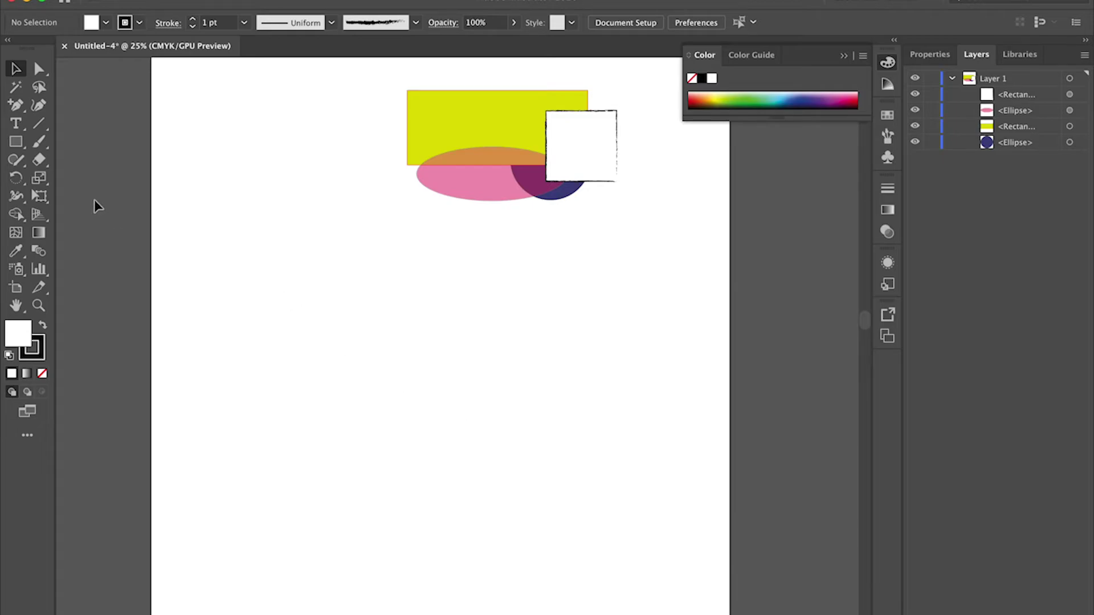
click(22, 107)
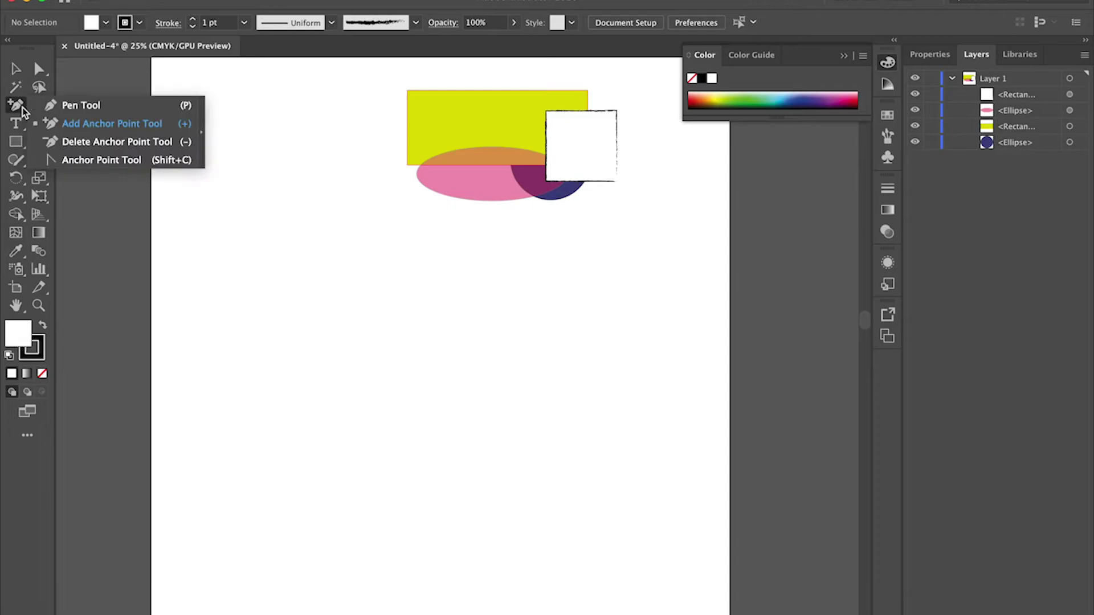
click(152, 108)
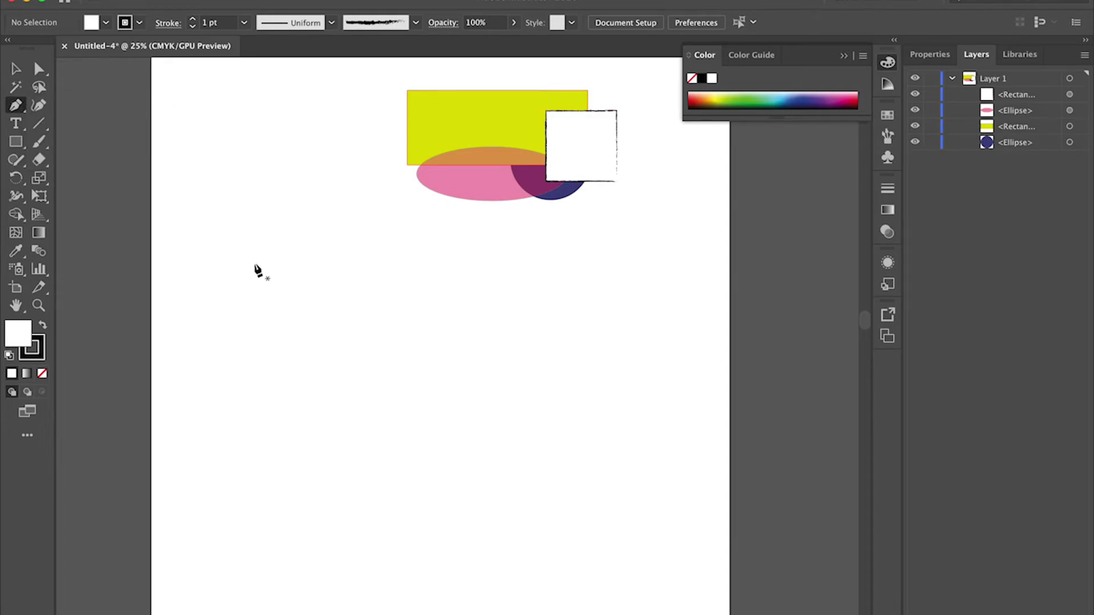
click(187, 265)
click(272, 155)
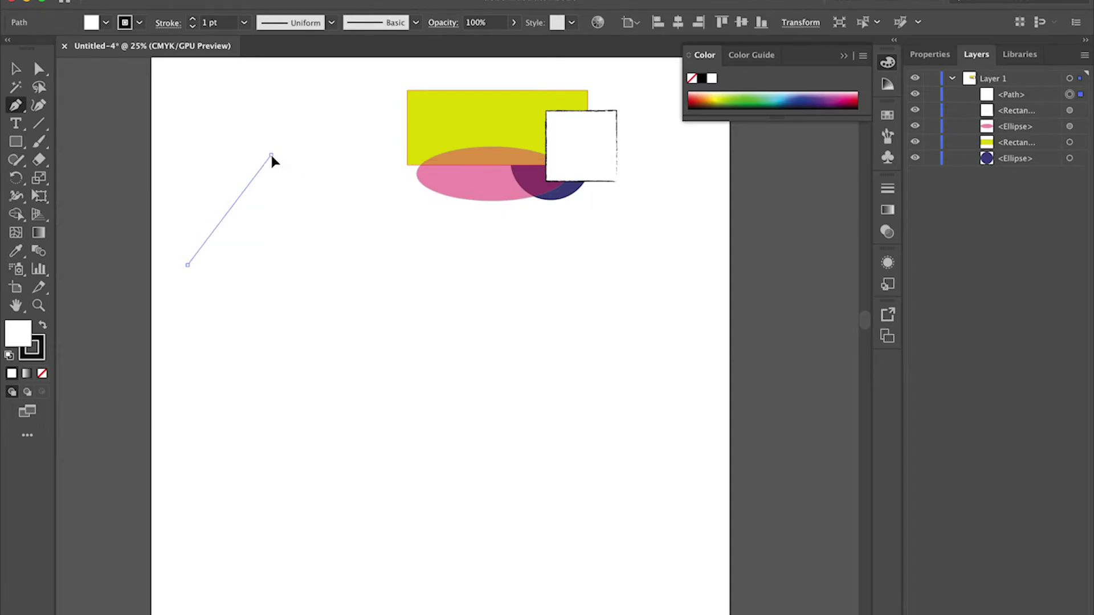
click(410, 257)
click(306, 238)
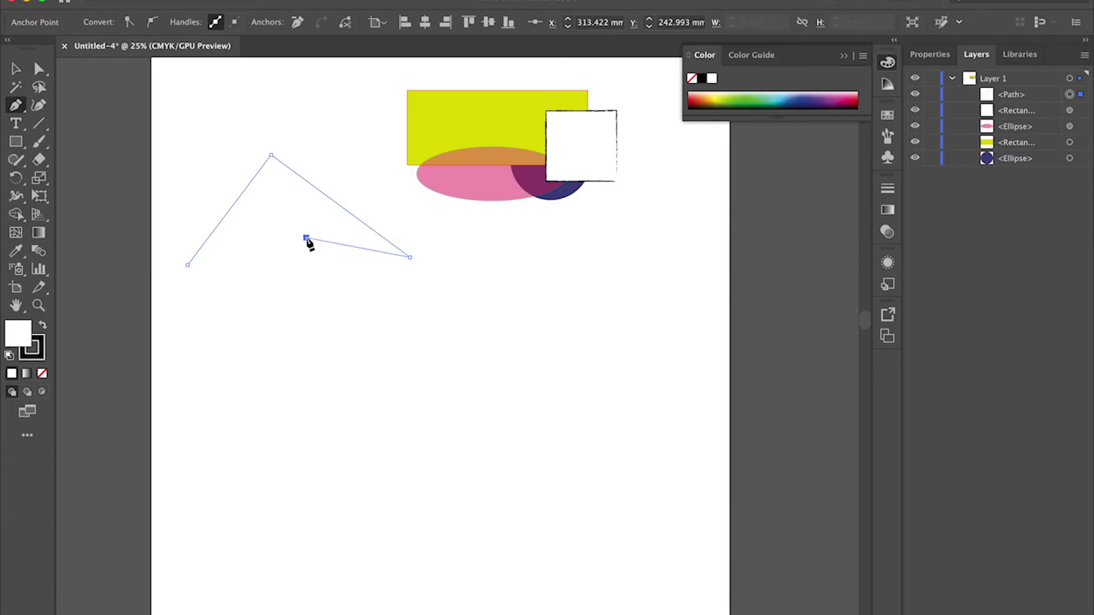
click(336, 346)
click(222, 363)
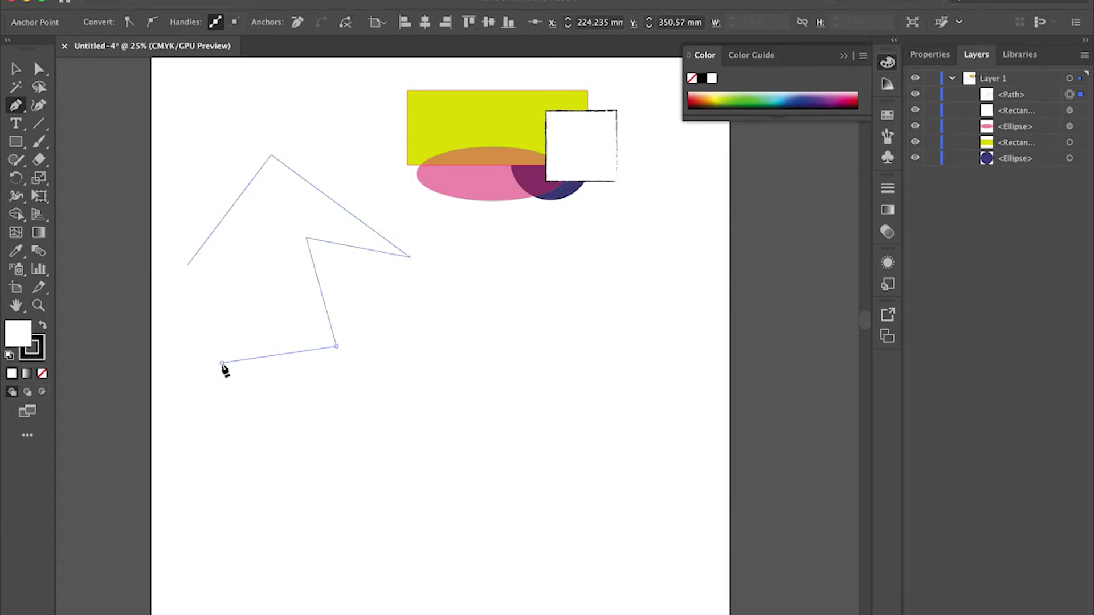
click(242, 289)
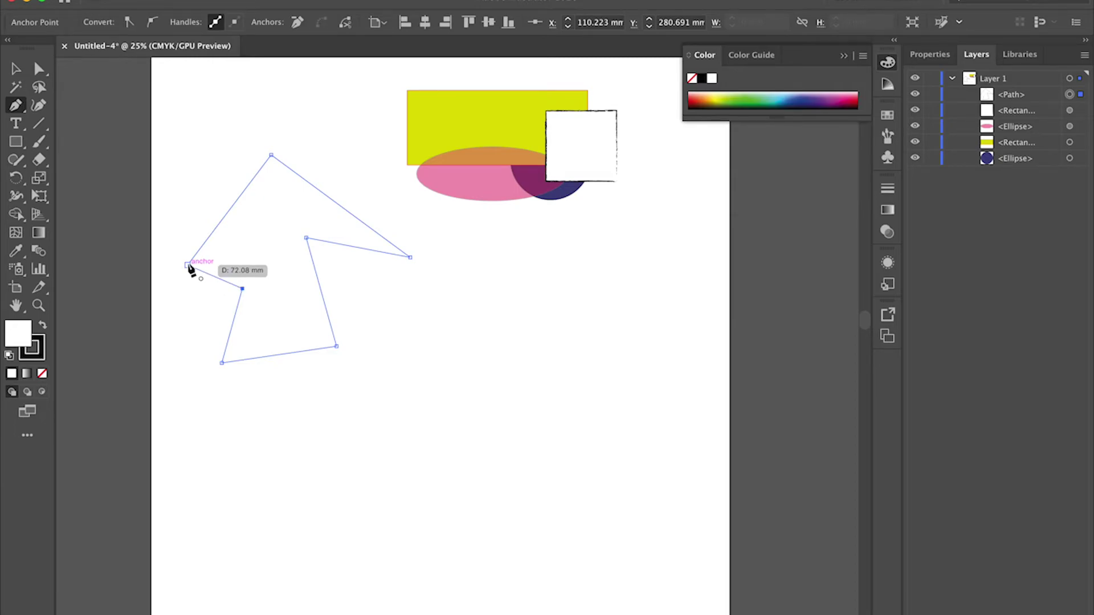
click(188, 265)
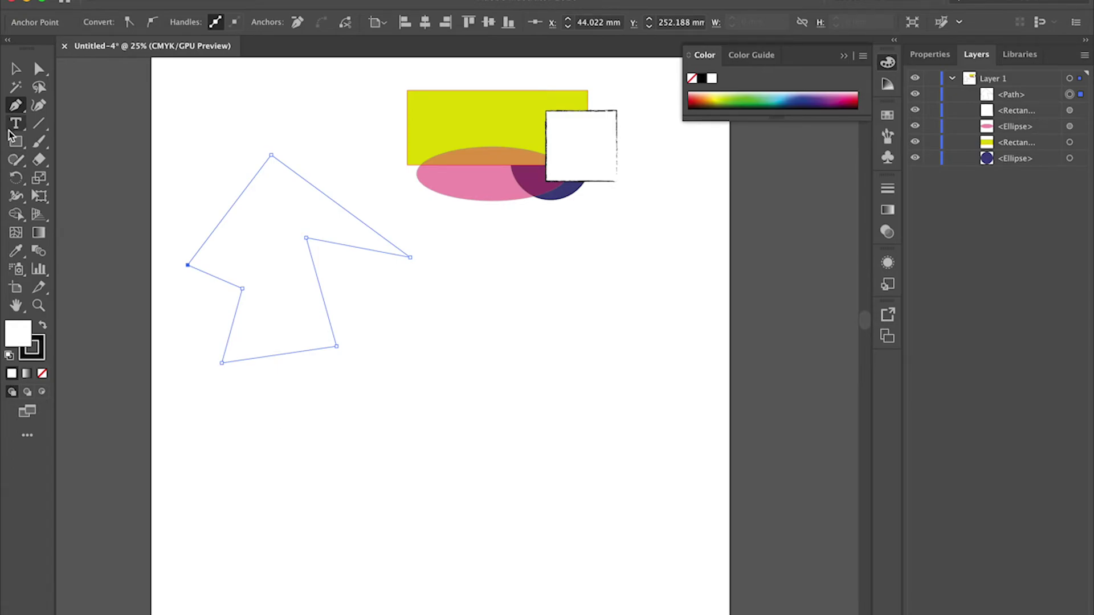
Step: Fill the seven-point pen shape with a dark magenta using the Color Picker
double_click(17, 335)
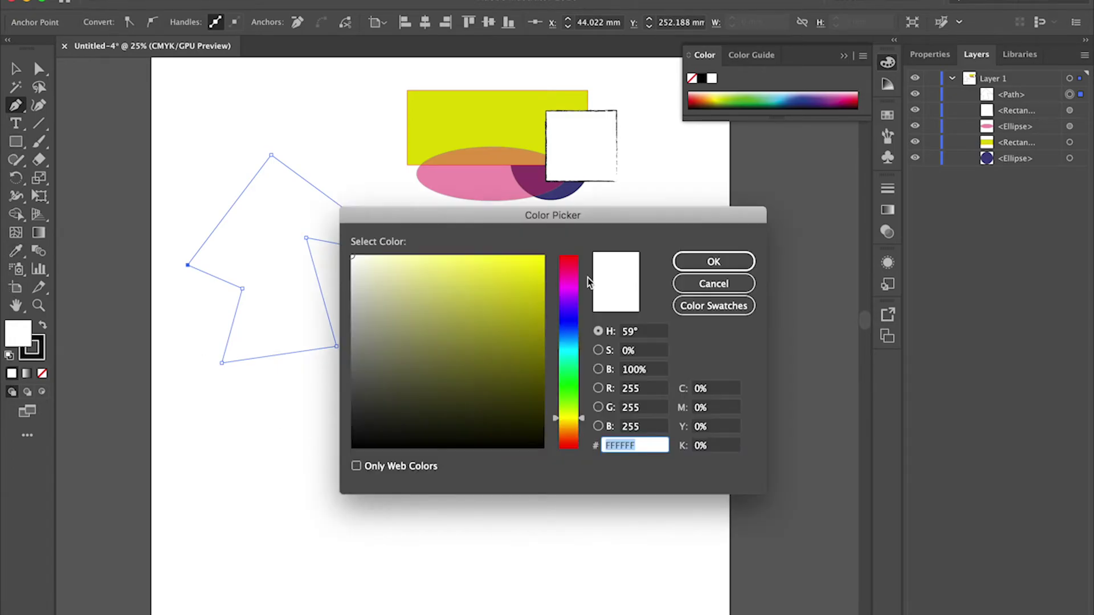
click(569, 270)
drag(509, 292, 527, 271)
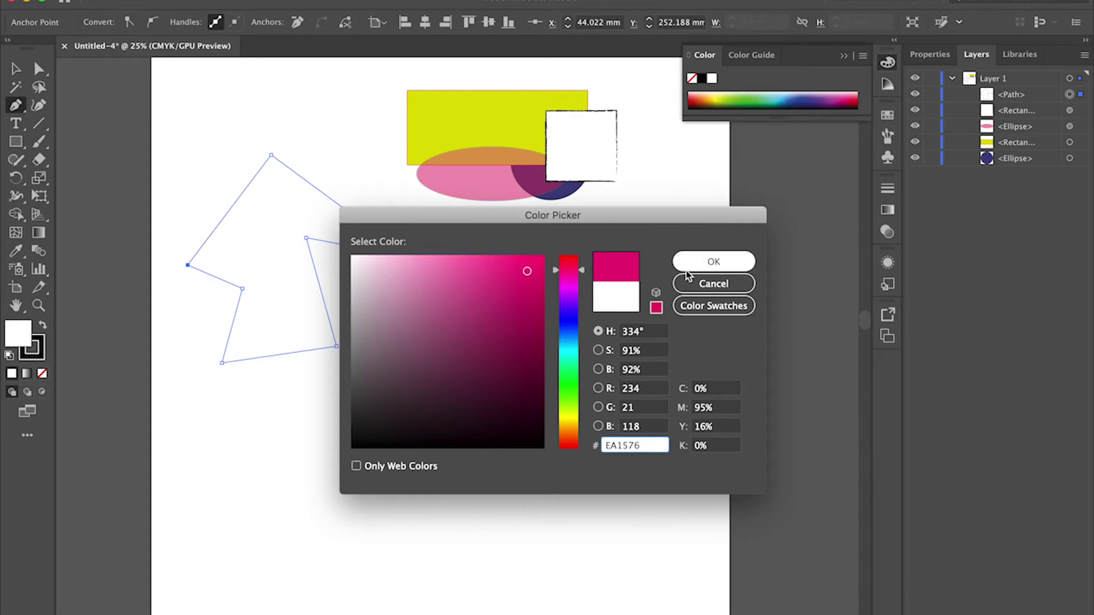
drag(509, 321, 520, 303)
key(Return)
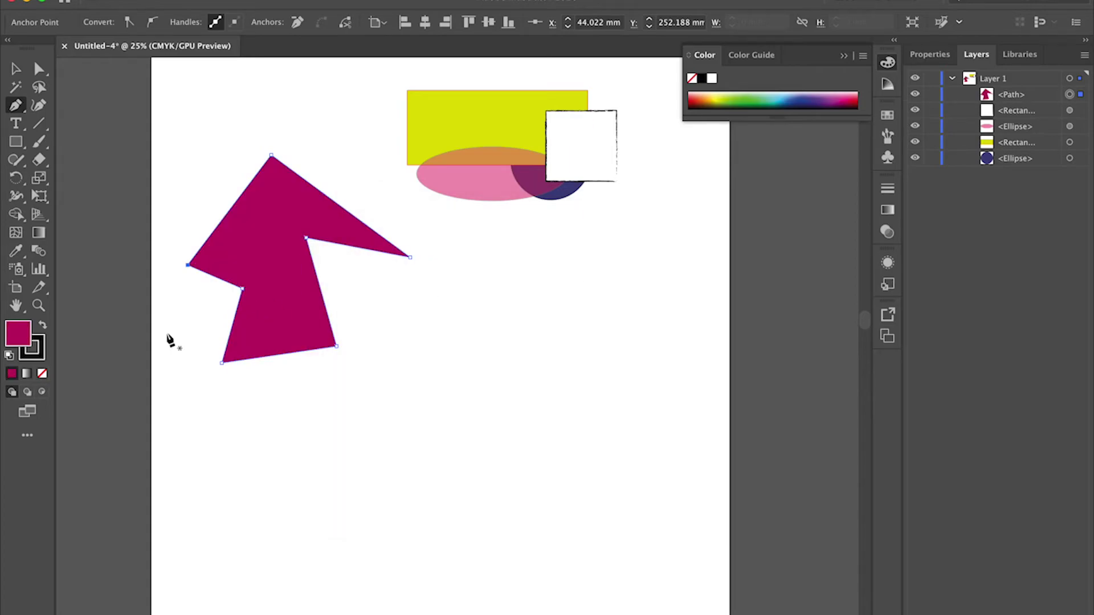
Step: Raise the stroke weight of the magenta seven-point pen shape to 15 pt
click(42, 356)
click(15, 69)
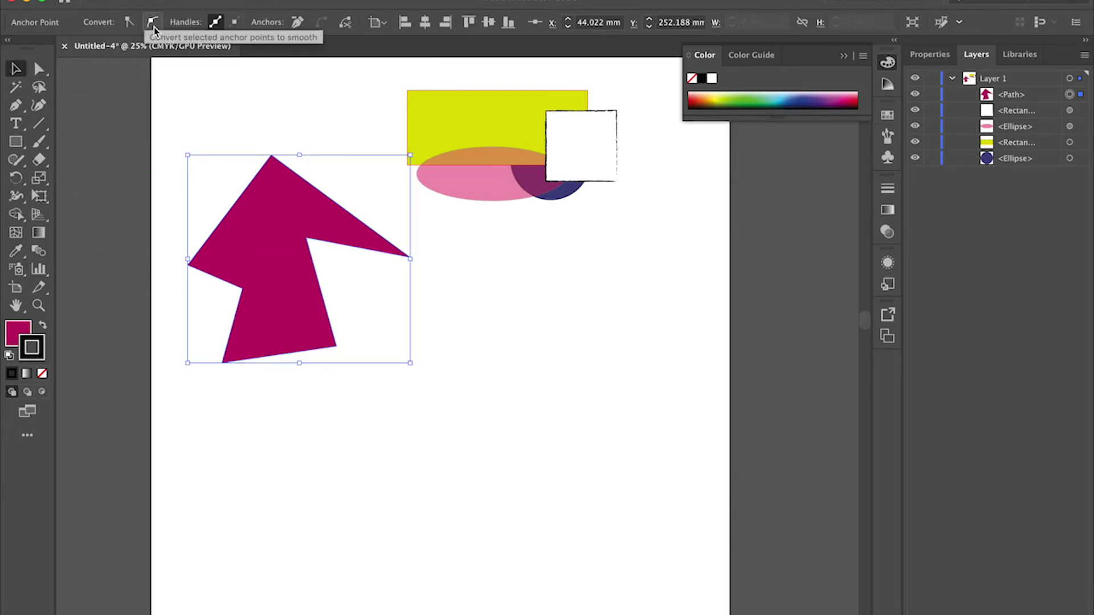
click(263, 257)
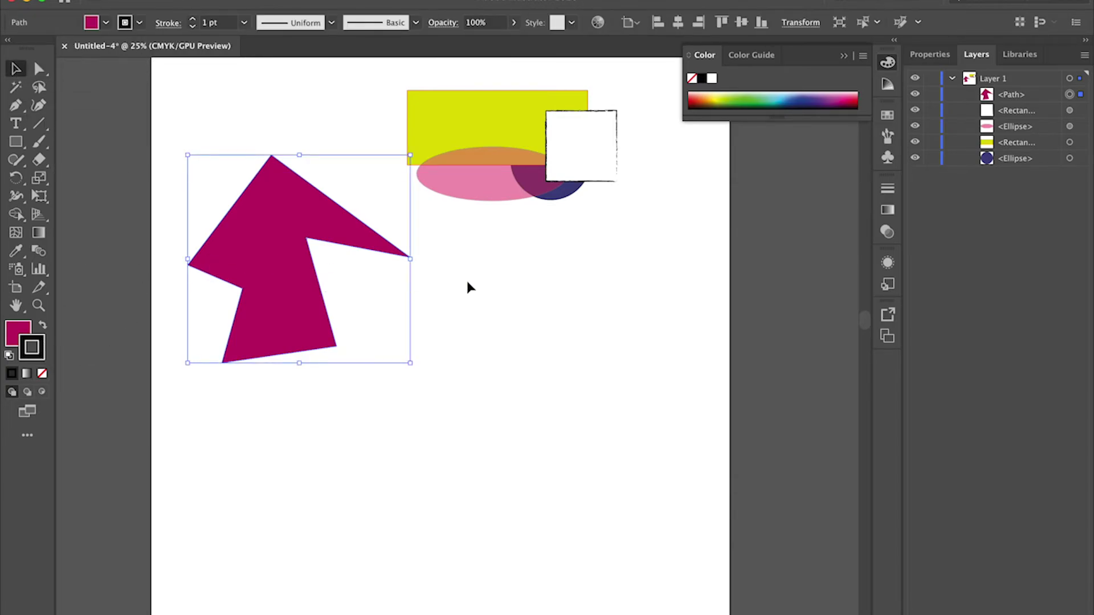
click(192, 19)
click(192, 19)
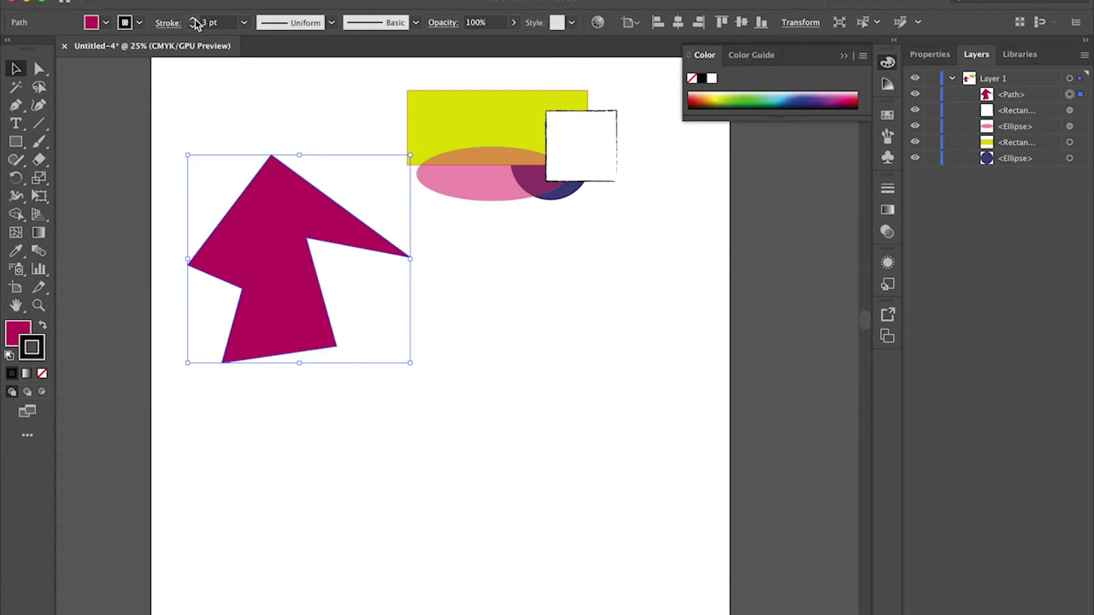
click(193, 20)
click(192, 20)
click(193, 19)
click(193, 20)
click(192, 20)
click(192, 19)
click(193, 19)
click(192, 19)
click(192, 20)
click(192, 19)
click(193, 19)
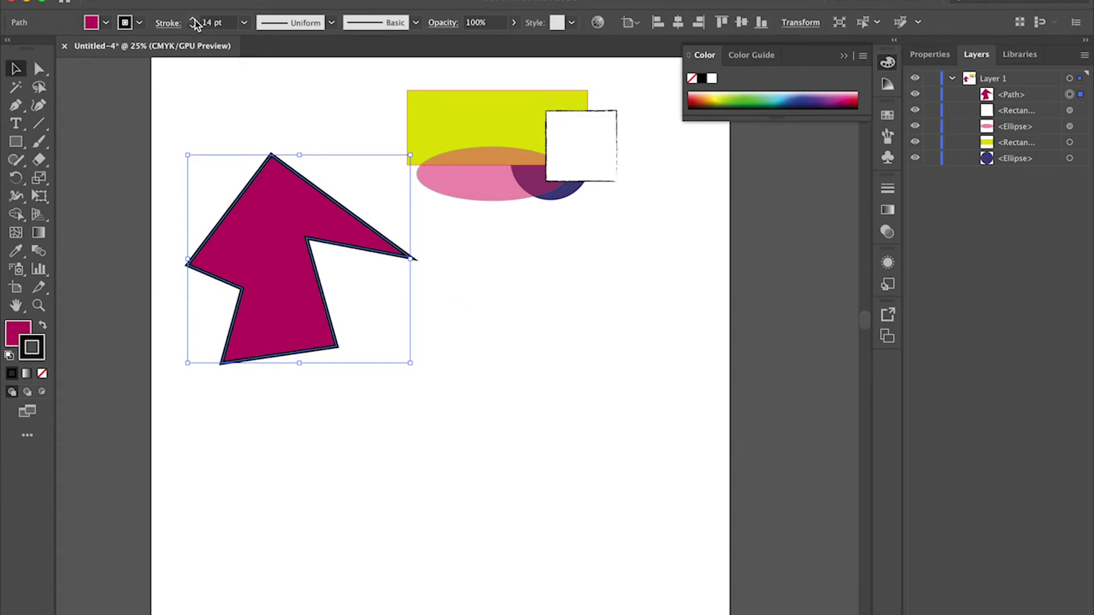
click(193, 19)
Step: Draw an open five-point shape with straight sides using the Pen tool in the empty area below the overlapping shapes
click(22, 105)
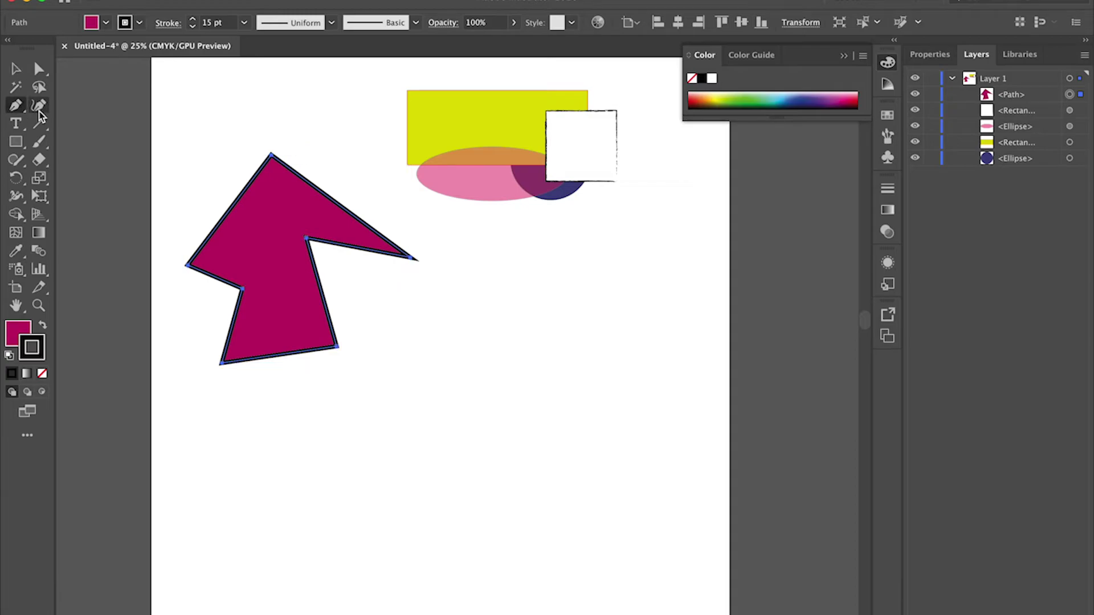
click(472, 338)
click(568, 267)
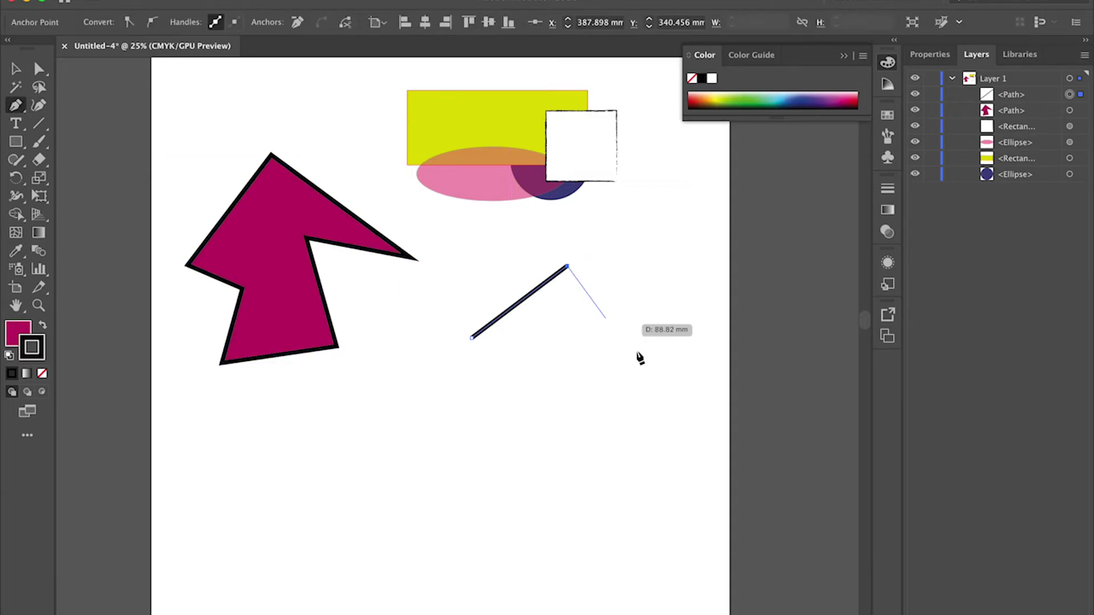
click(667, 383)
click(541, 455)
click(546, 362)
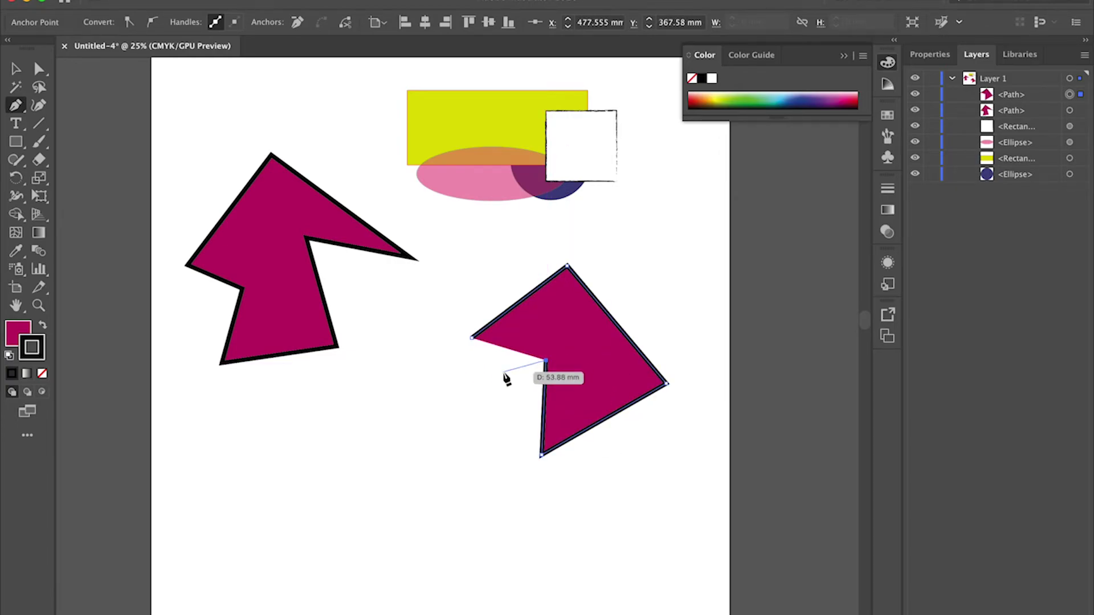
key(v)
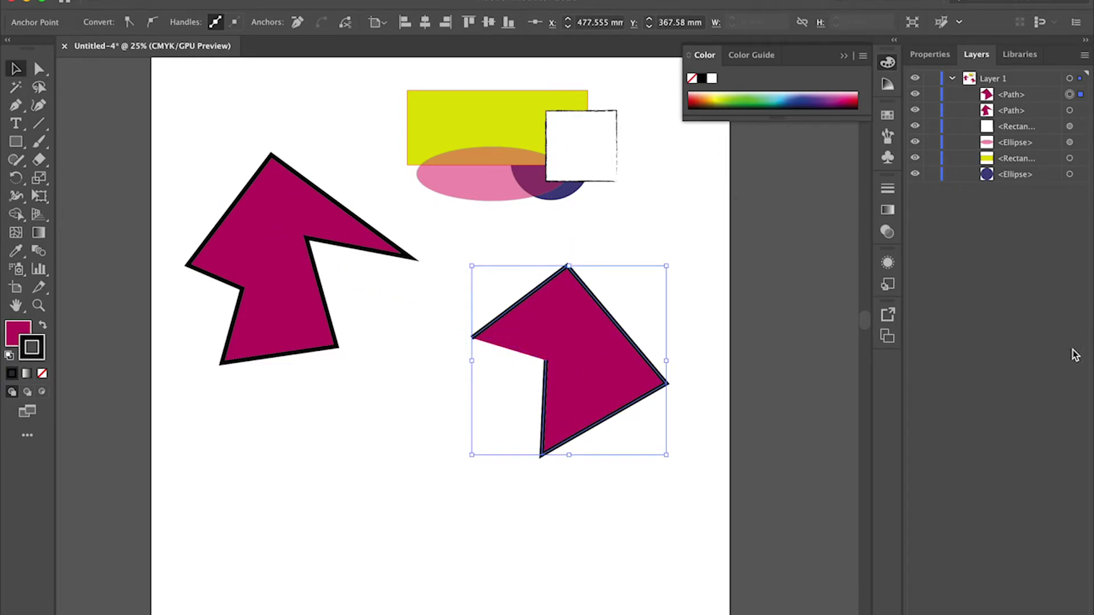
Step: Move the five-point shape closer to the seven-point shape, scale both down together proportionally, and deselect them
drag(609, 390, 606, 362)
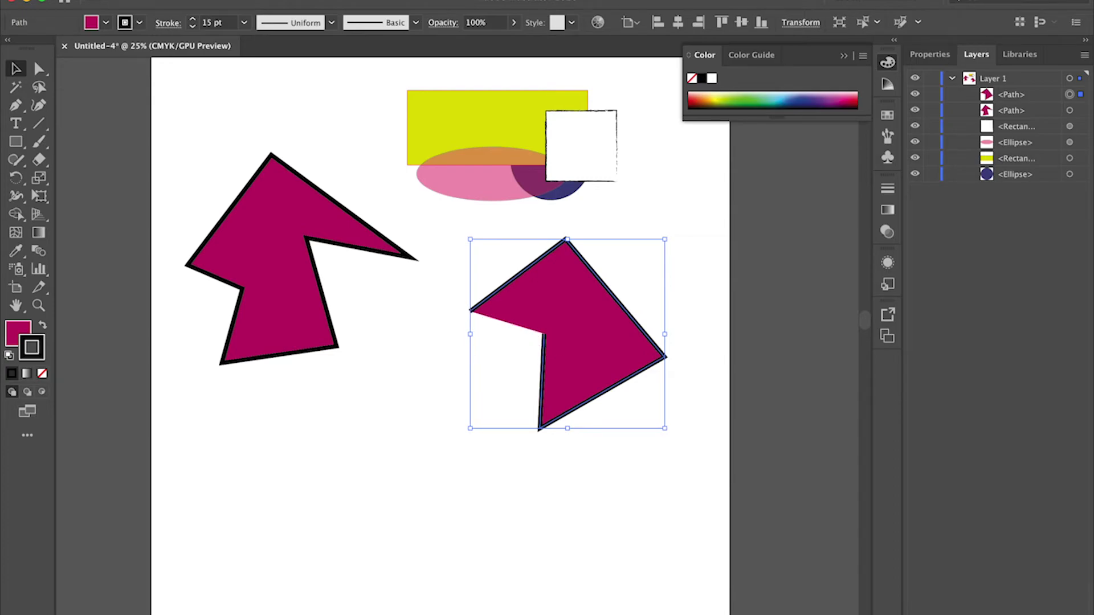
drag(627, 334, 574, 354)
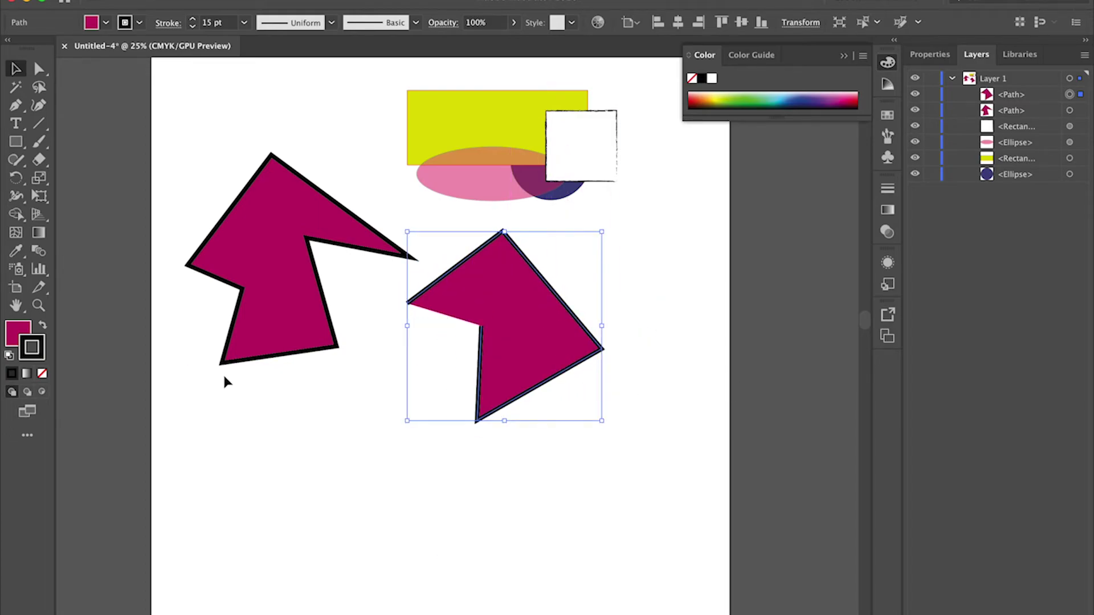
drag(162, 276, 654, 463)
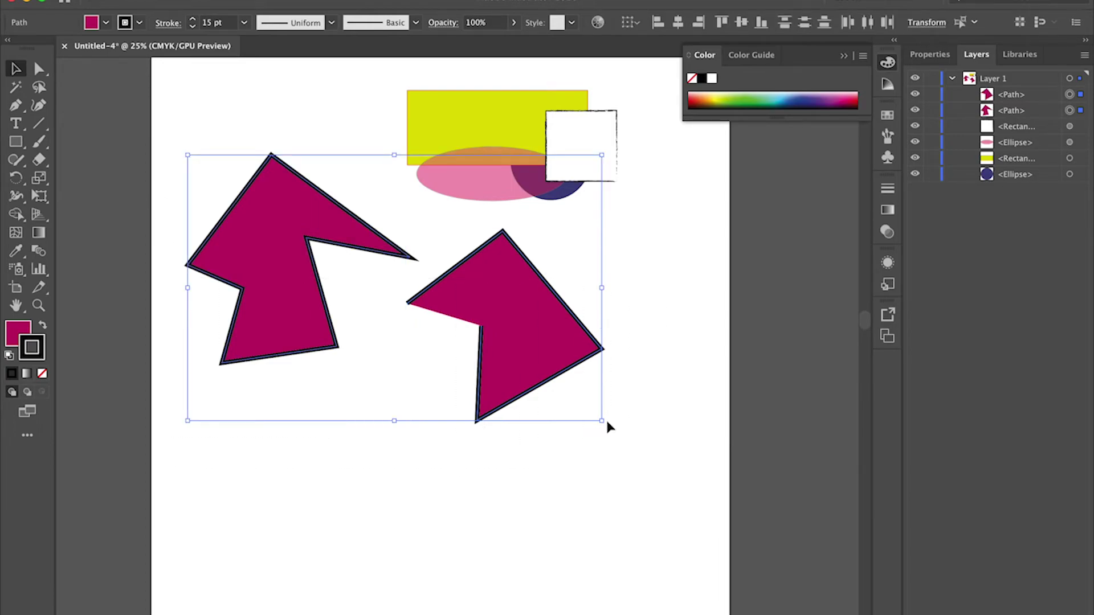
drag(603, 420, 350, 260)
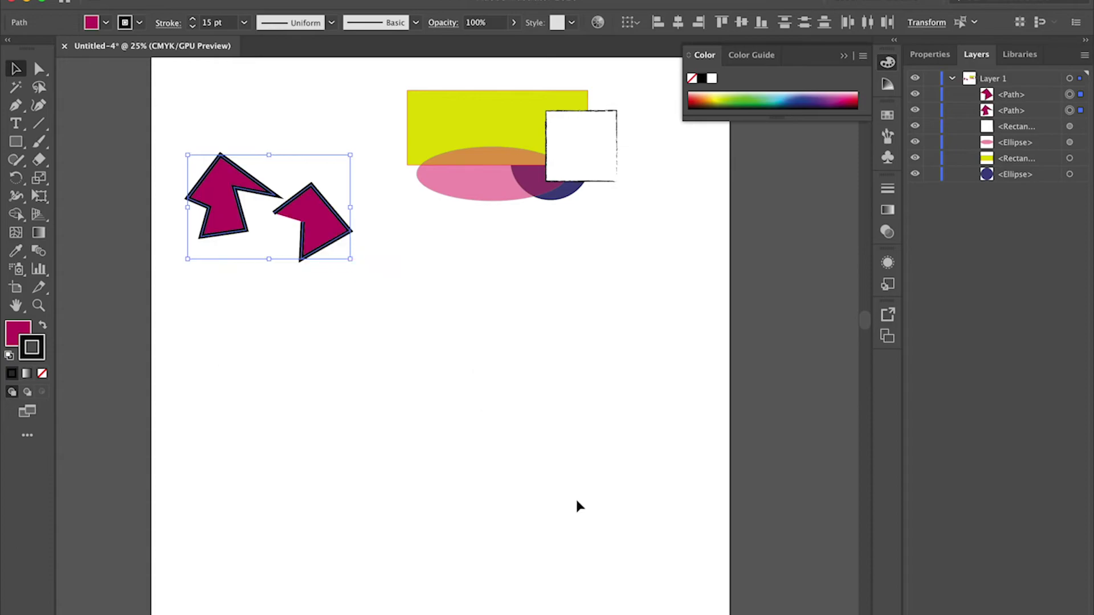
click(506, 496)
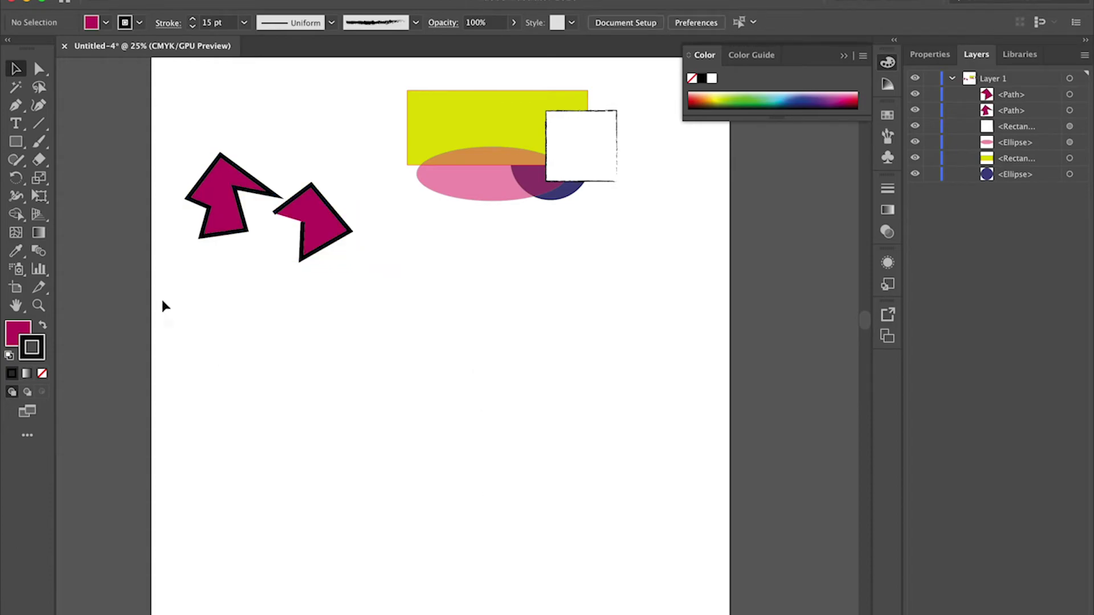
Step: Draw a closed, rounded blob with smooth curved anchor points using the Pen tool below the overlapping shapes
click(16, 108)
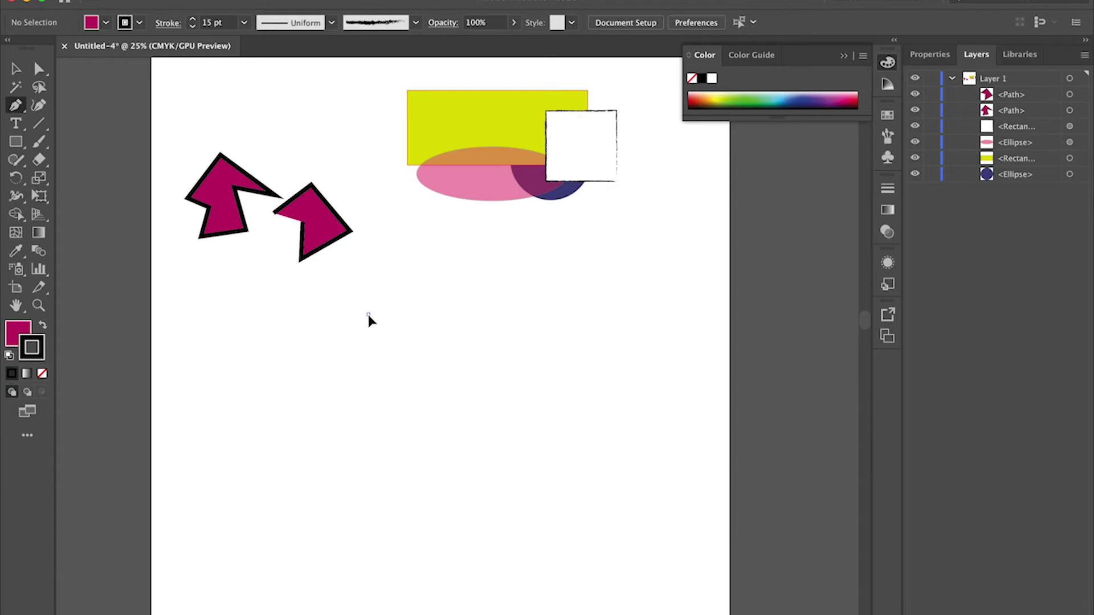
drag(388, 298, 407, 253)
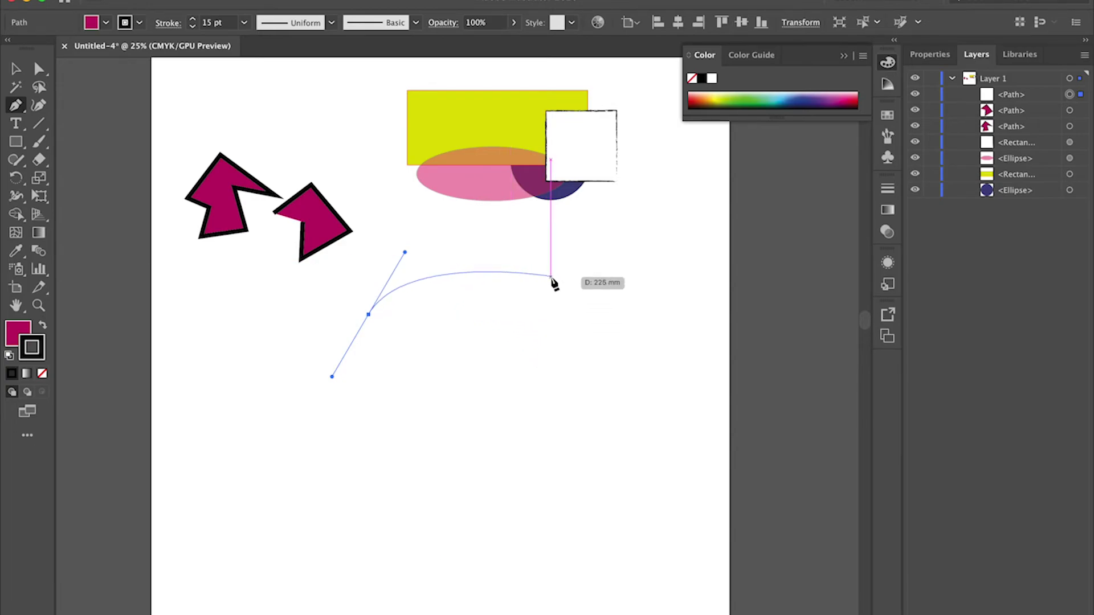
click(553, 281)
drag(554, 283, 546, 435)
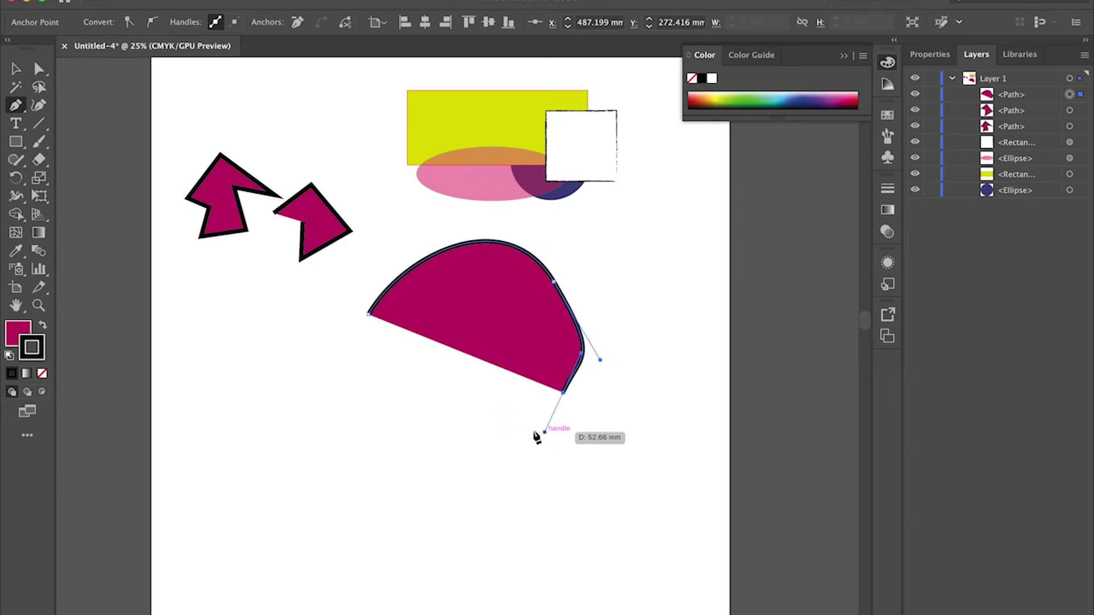
drag(463, 406, 427, 344)
drag(373, 369, 320, 361)
drag(369, 314, 404, 252)
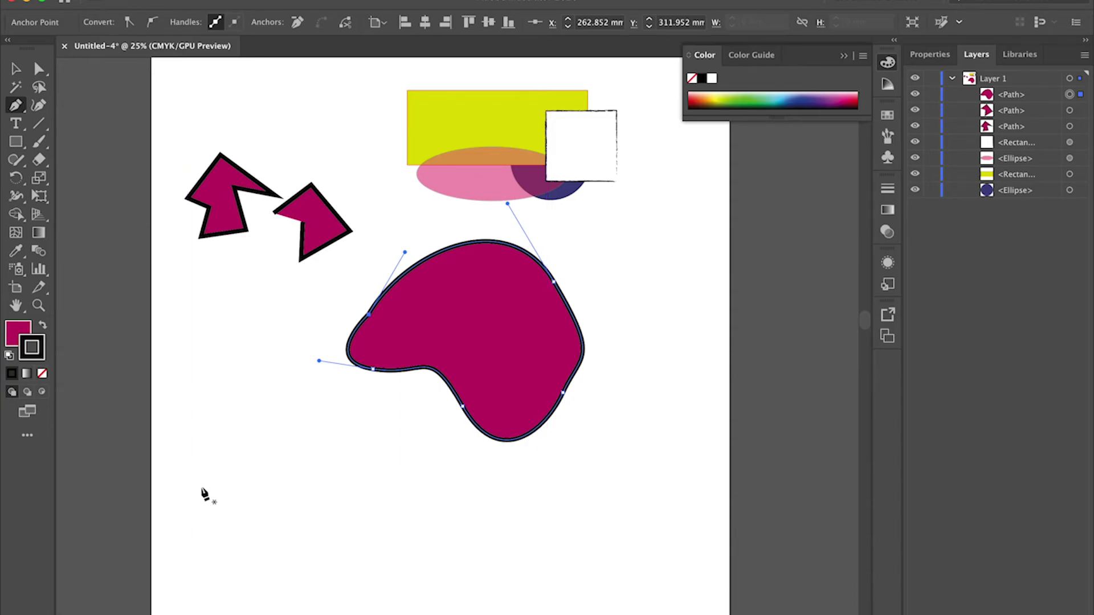
Step: Draw a closed Pen tool shape mixing straight corners and curved segments in the empty area below the blob
click(181, 518)
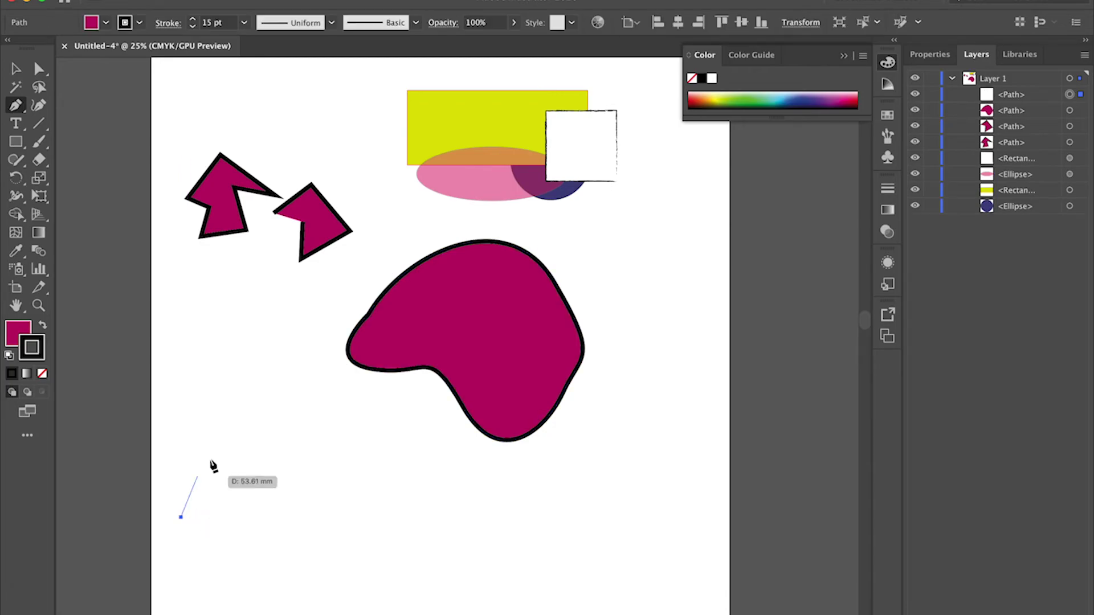
click(253, 425)
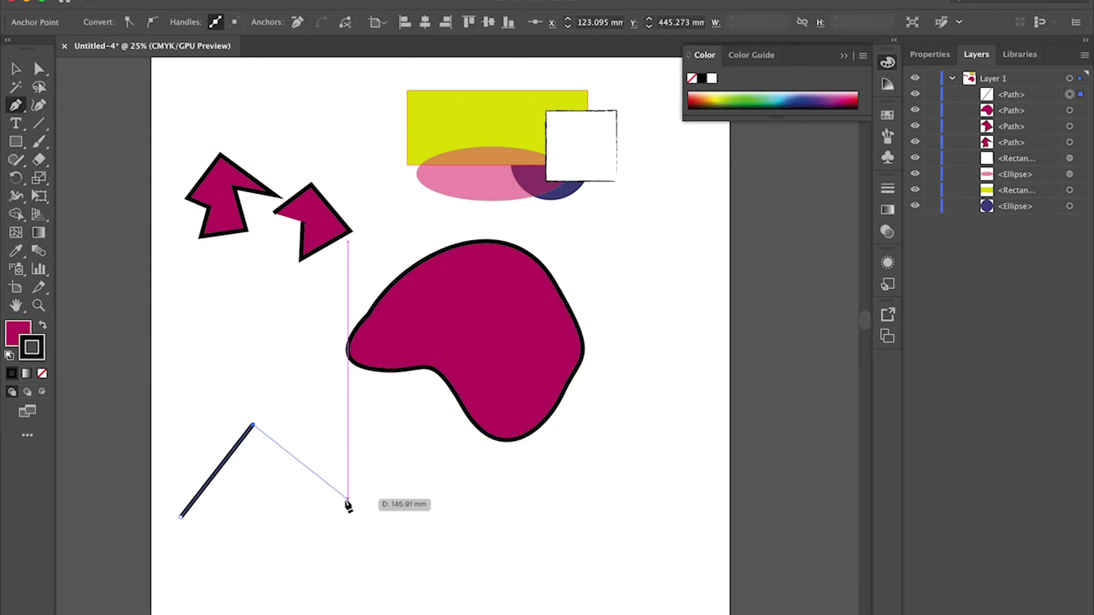
click(347, 460)
drag(417, 470, 444, 505)
drag(427, 556, 374, 576)
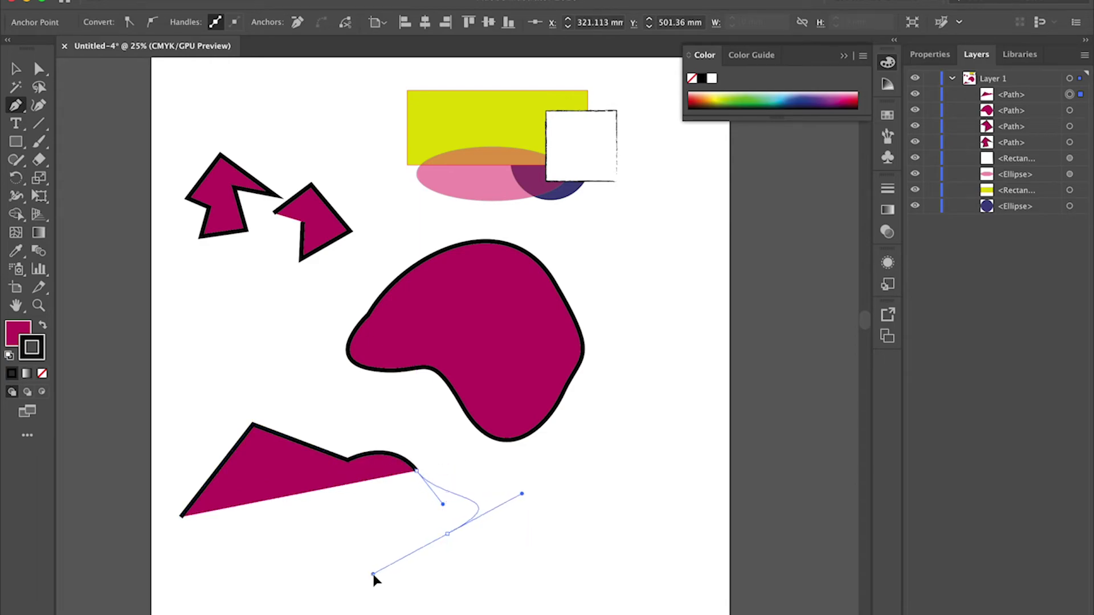
click(371, 574)
drag(290, 556, 274, 506)
click(231, 512)
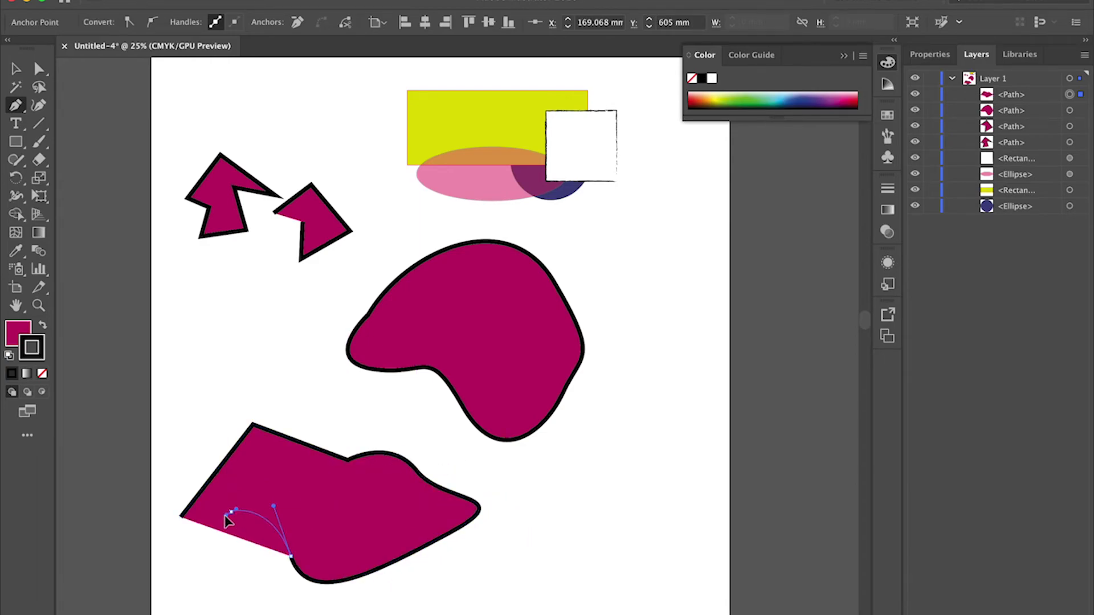
drag(180, 517, 205, 521)
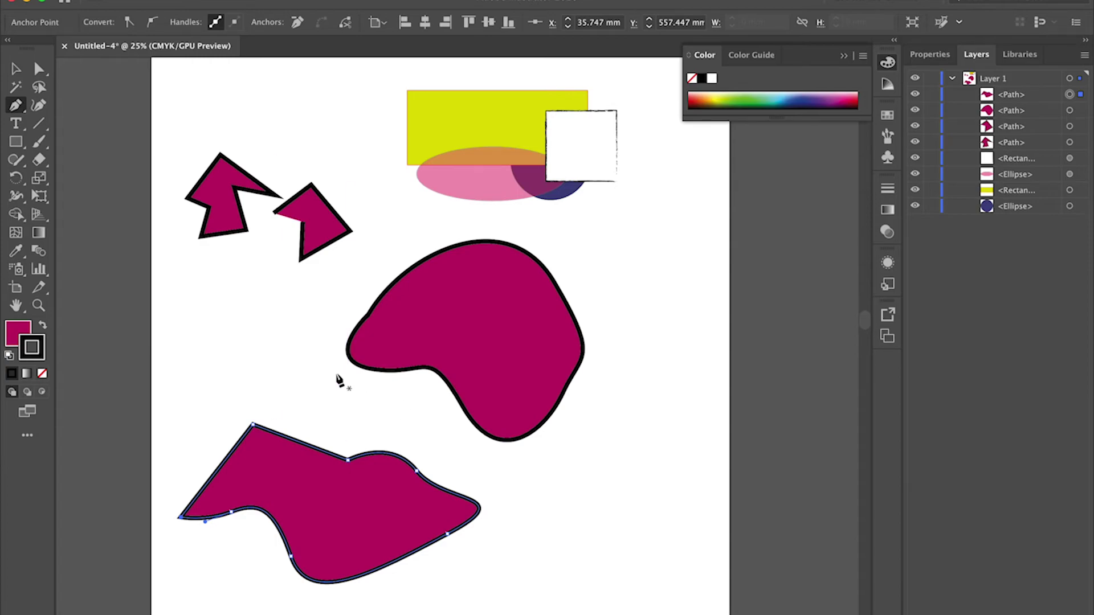
Step: Reshape the lower mixed shape by moving anchor points and a direction handle, and try deleting one curved anchor point
click(39, 70)
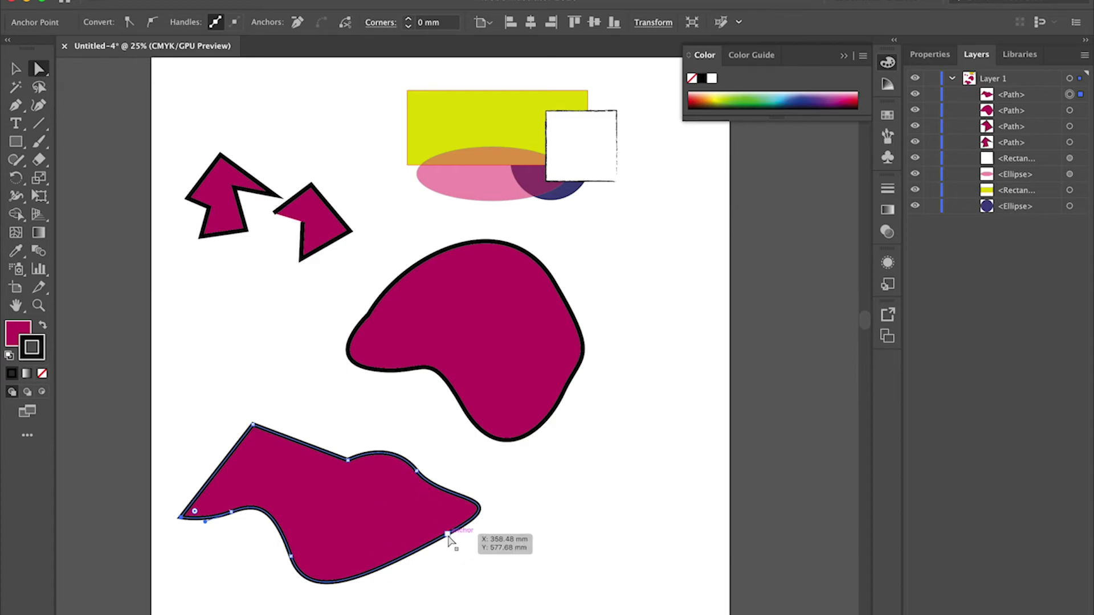
drag(448, 537, 533, 577)
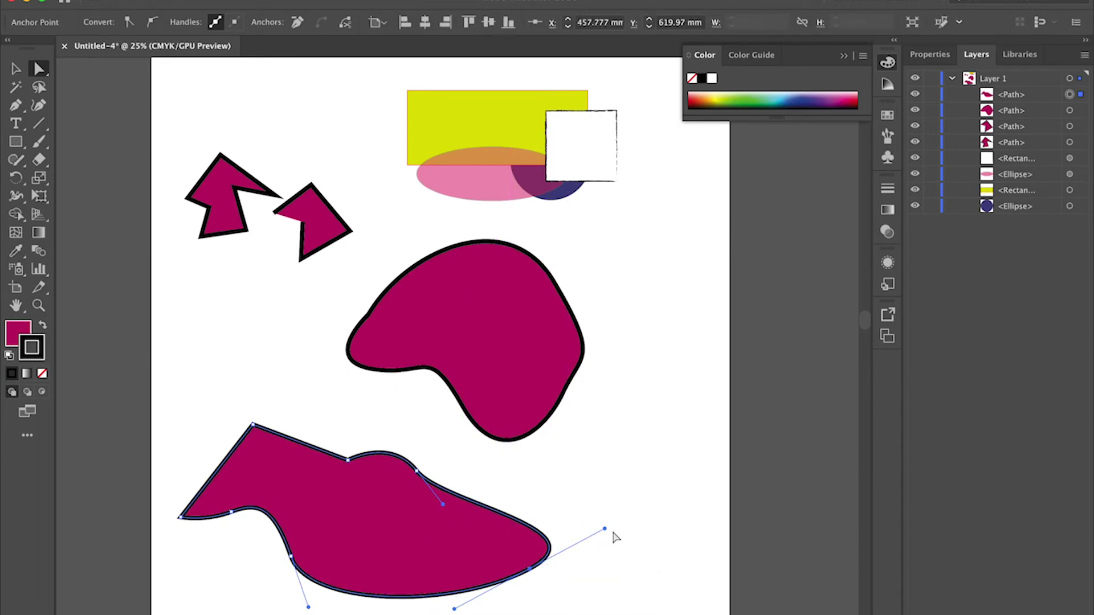
drag(606, 530, 482, 552)
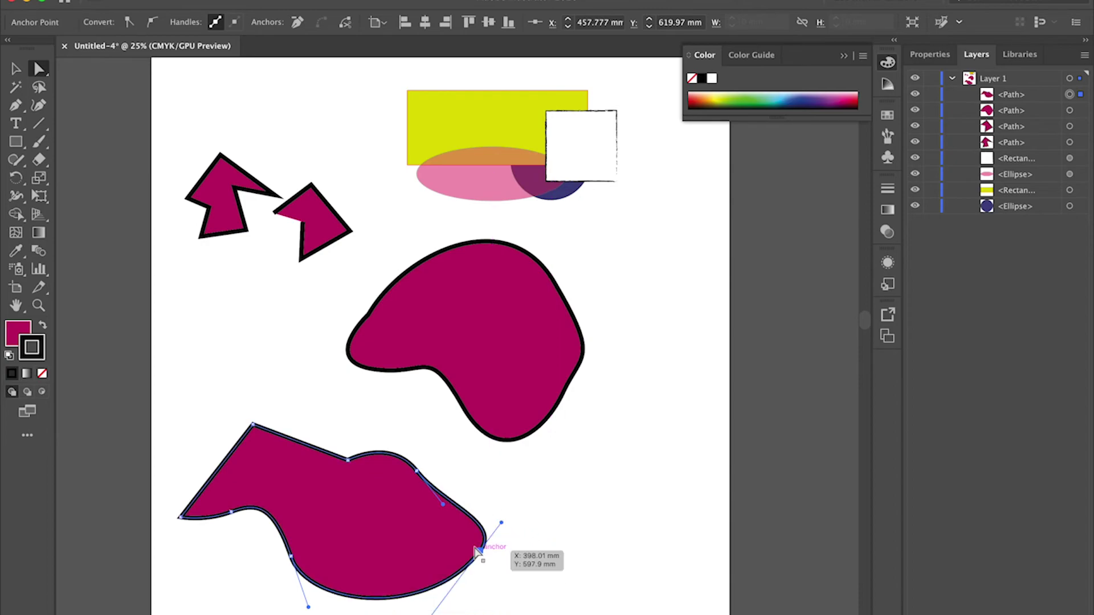
click(416, 471)
drag(416, 479, 428, 502)
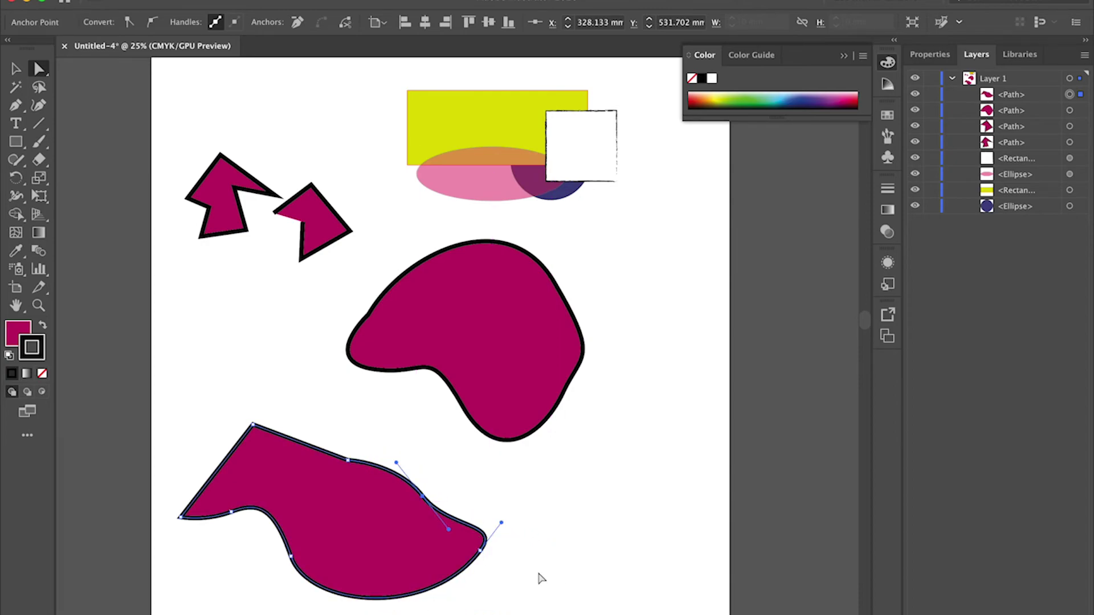
key(Delete)
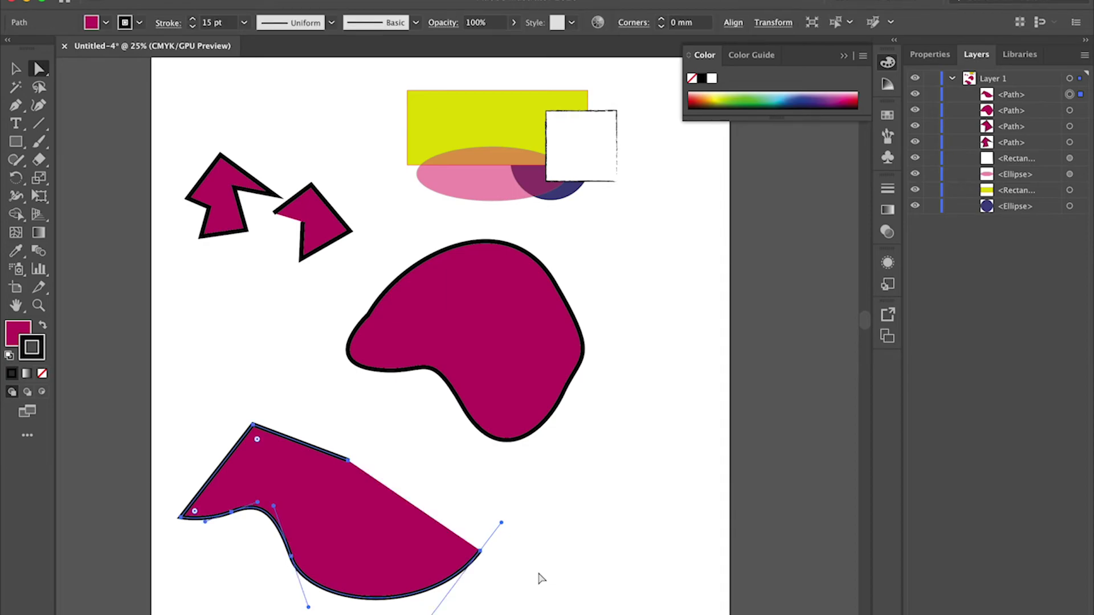
key(super+z)
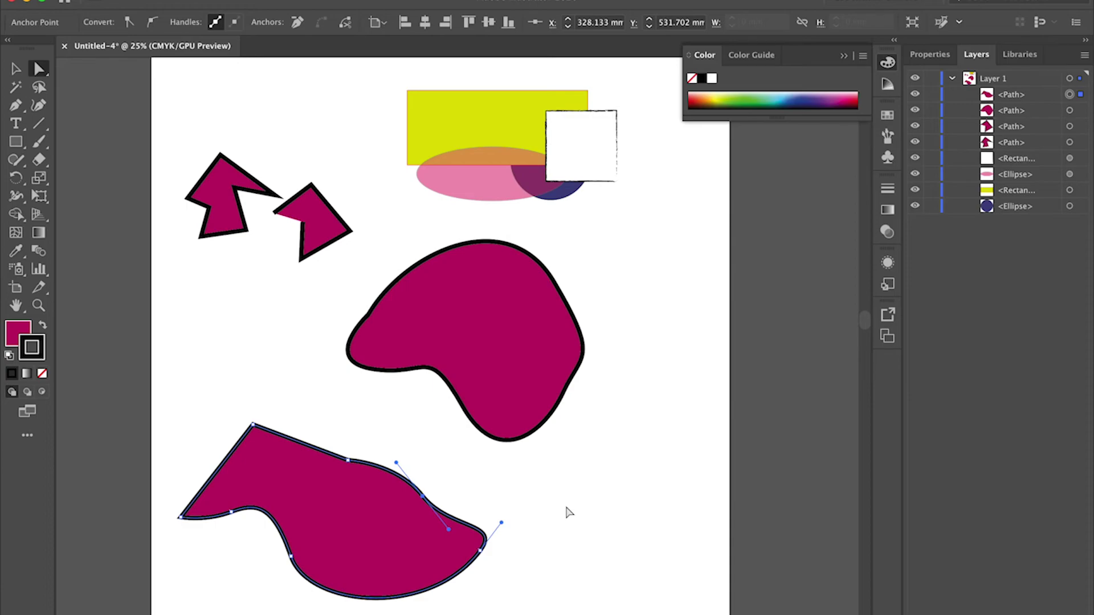
Step: Scale the two curved pen shapes down together proportionally so they sit small below the white square
click(16, 69)
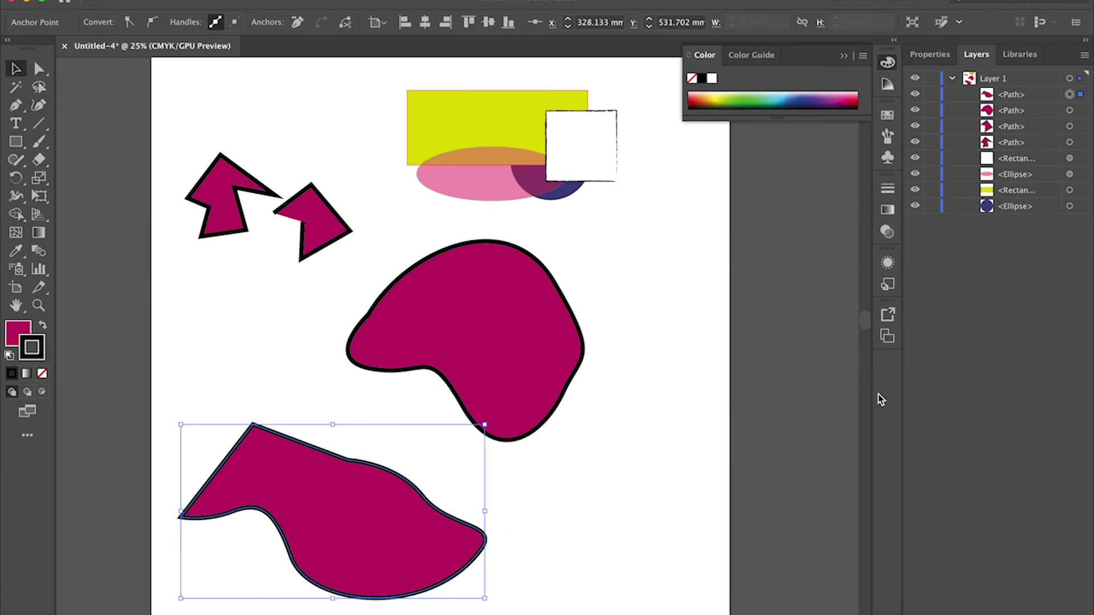
drag(631, 290, 299, 580)
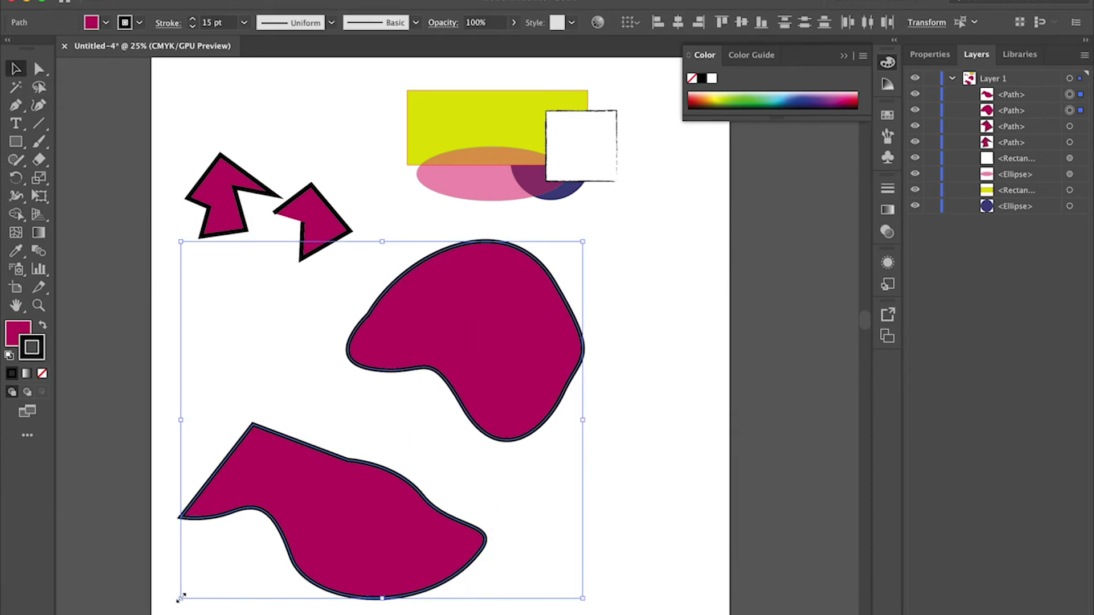
mouse_move(180, 597)
mouse_down()
mouse_move(337, 435)
mouse_move(457, 354)
mouse_move(607, 326)
mouse_up()
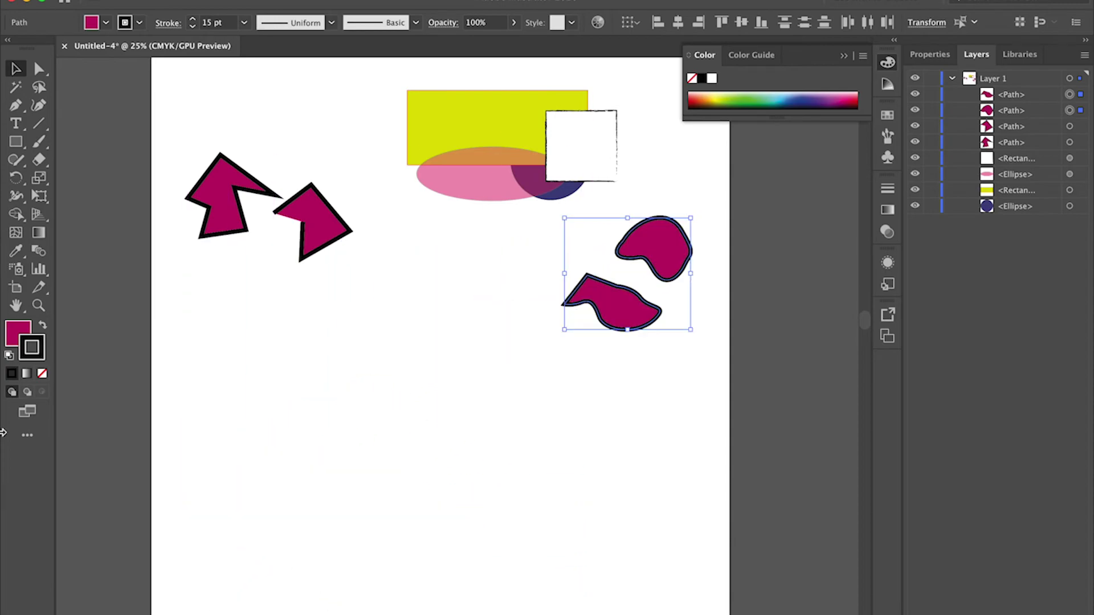
Step: With nothing selected, set the fill color to green 1BBF70 and draw a rectangle below the two straight-sided pen shapes
click(17, 335)
click(224, 417)
double_click(21, 336)
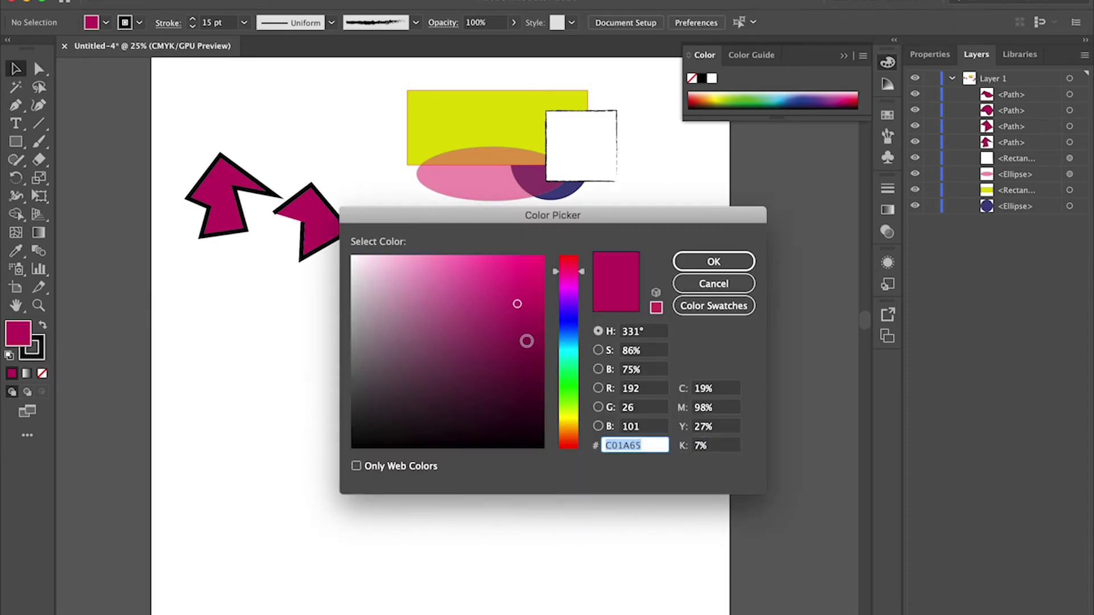
click(568, 368)
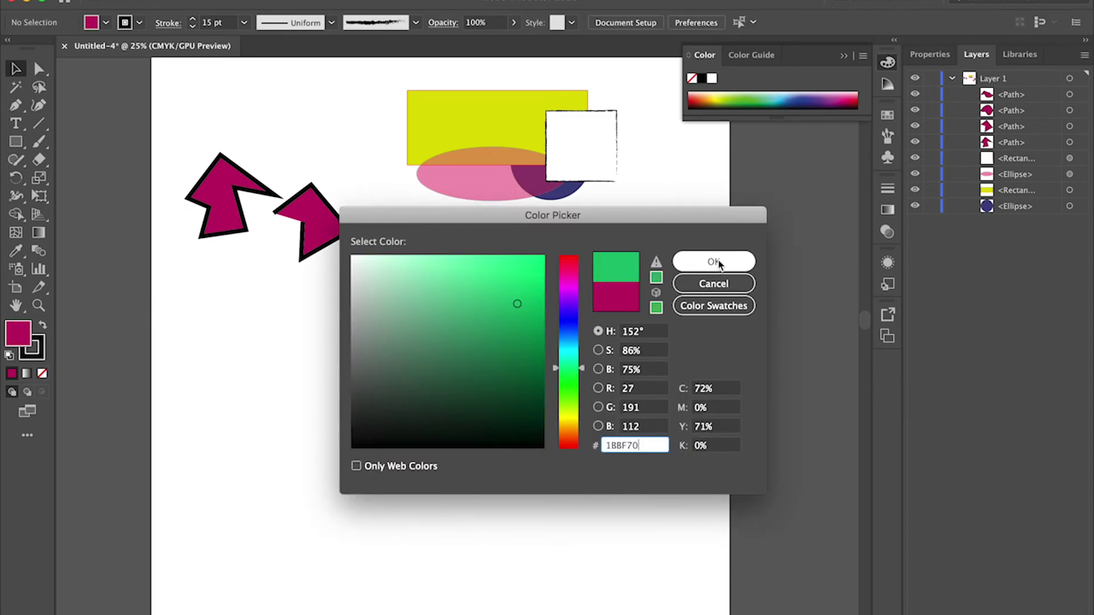
click(720, 264)
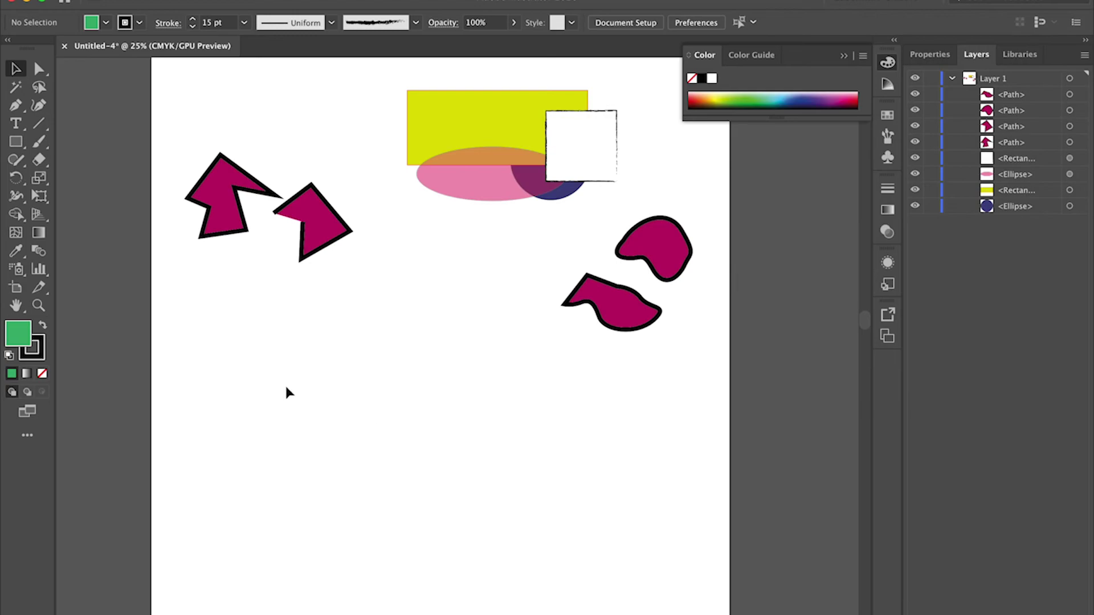
click(16, 141)
drag(205, 336, 389, 465)
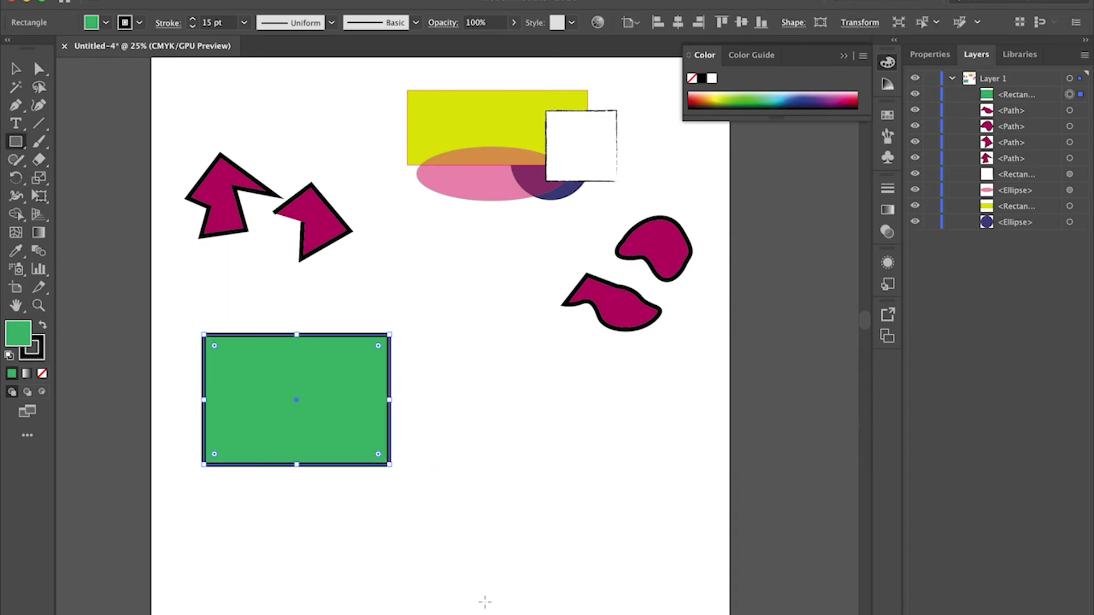
Step: Change the green rectangle's fill color to the darker green 1A5B3B
click(15, 106)
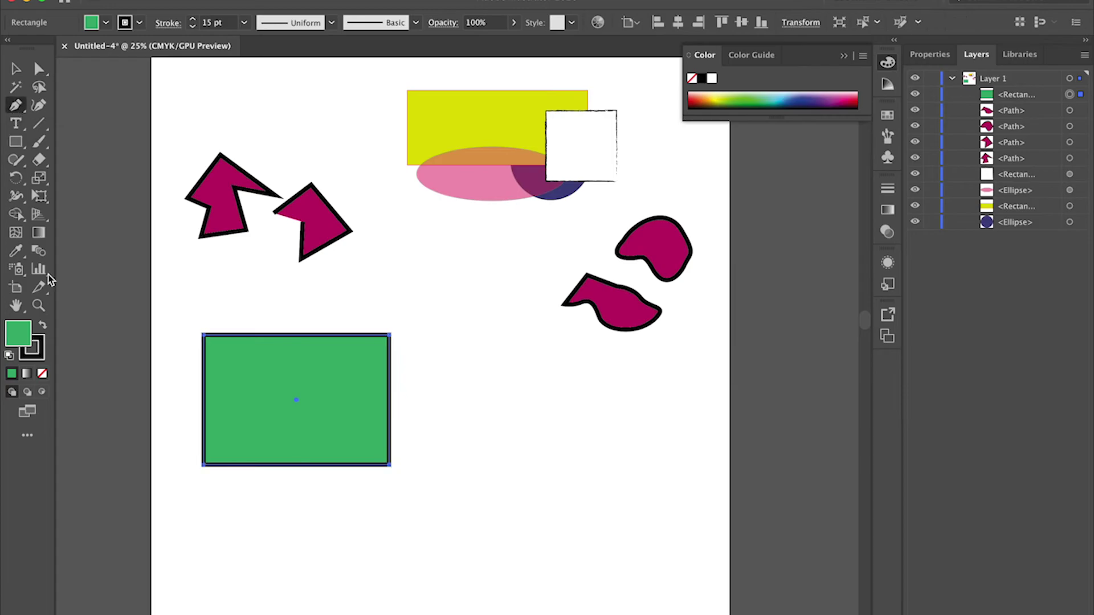
double_click(15, 335)
click(491, 379)
click(714, 261)
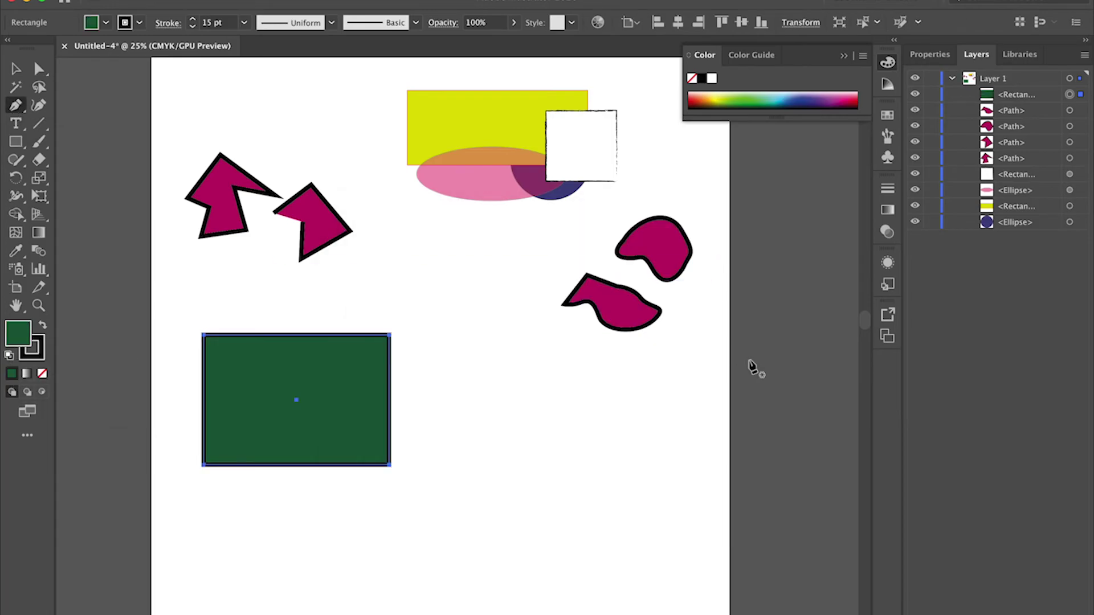
Step: With nothing selected, set the fill to a lighter green and draw a closed Pen tool shape with straight sides and a rounded end beside the rectangle
click(15, 69)
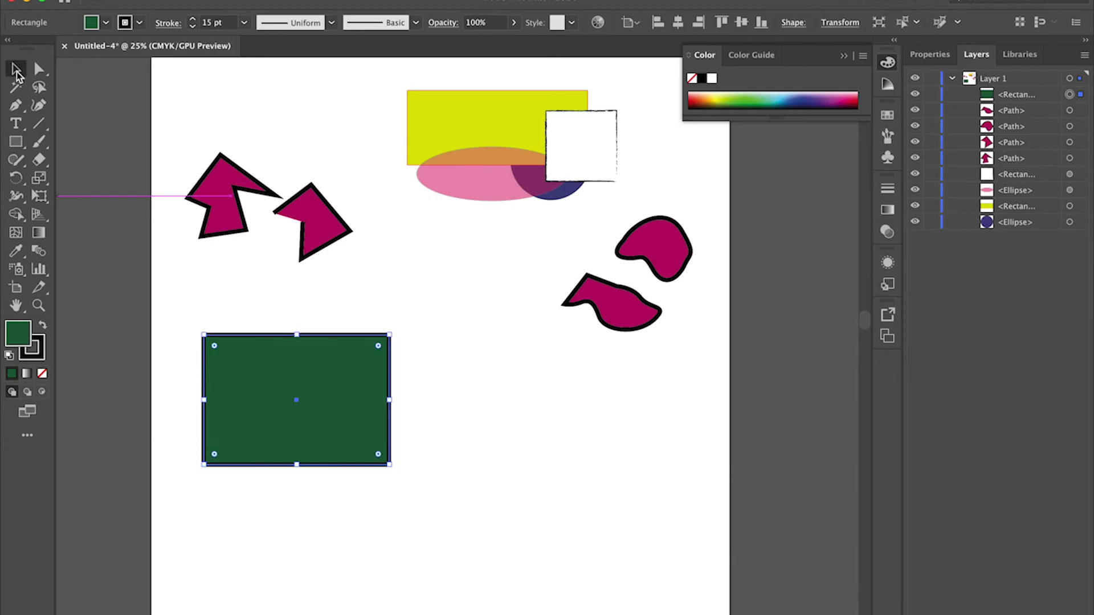
click(178, 288)
double_click(17, 334)
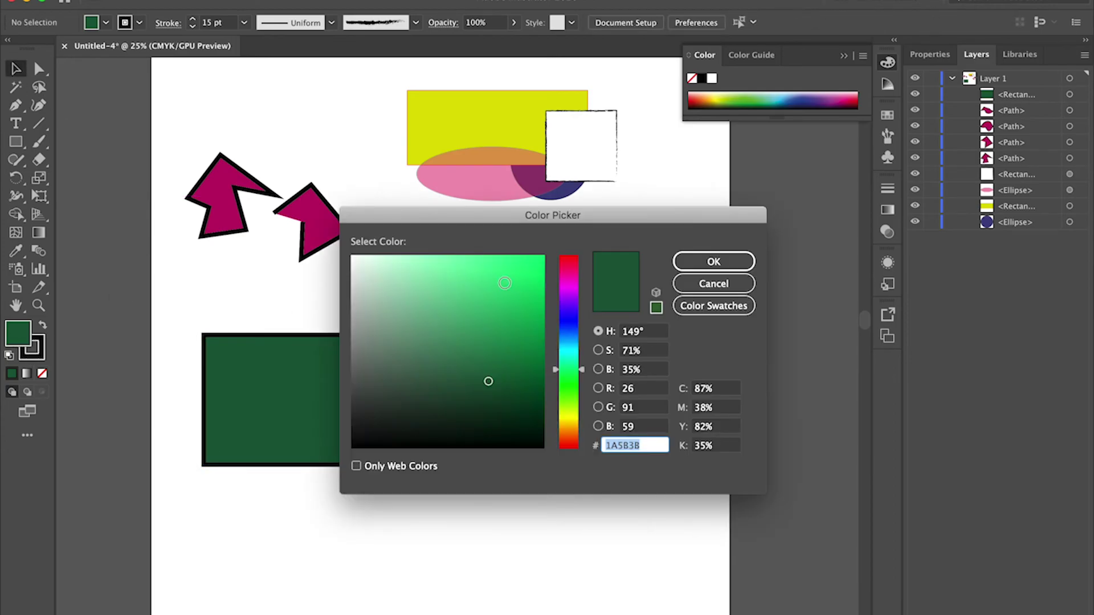
click(505, 284)
click(713, 261)
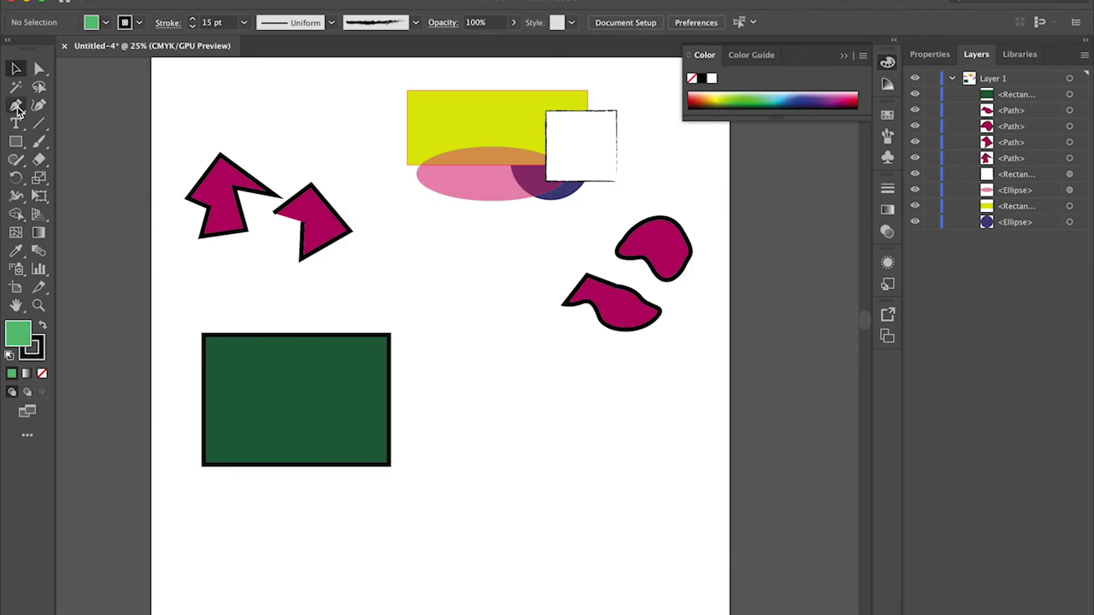
click(15, 106)
click(587, 443)
click(546, 376)
click(477, 366)
click(446, 453)
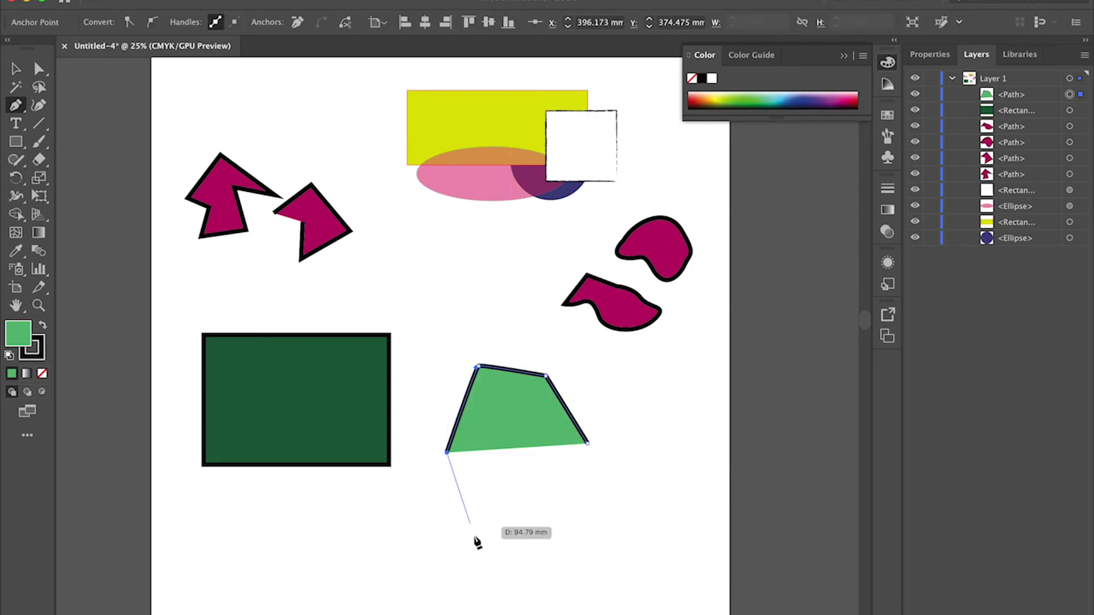
drag(477, 543, 633, 494)
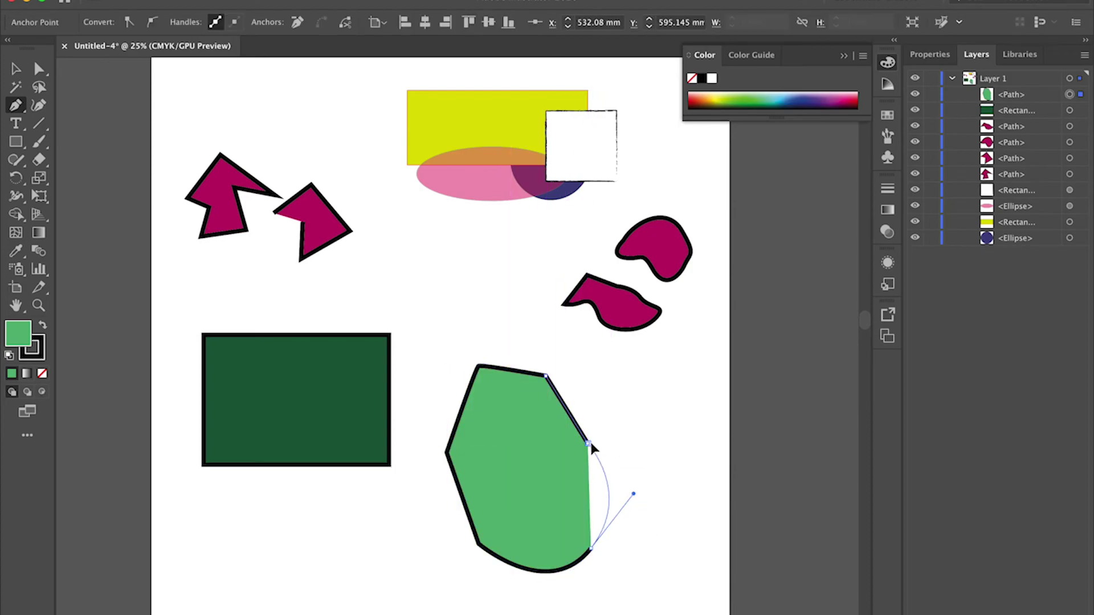
click(590, 440)
Step: Move the light green shape over the dark rectangle's lower-right corner and scale both down together proportionally
key(v)
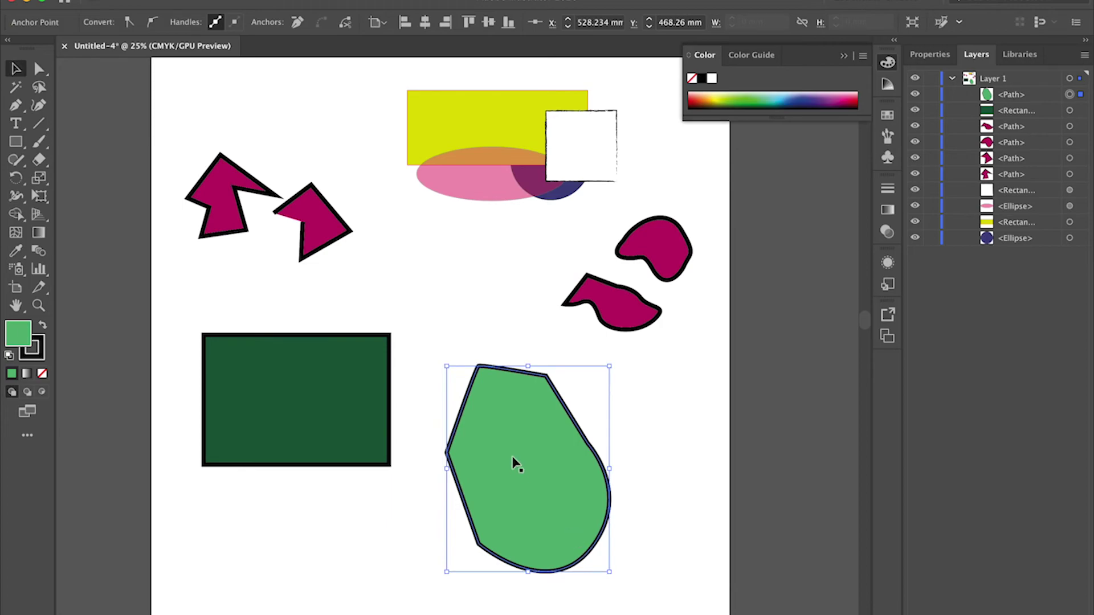
drag(544, 483, 382, 495)
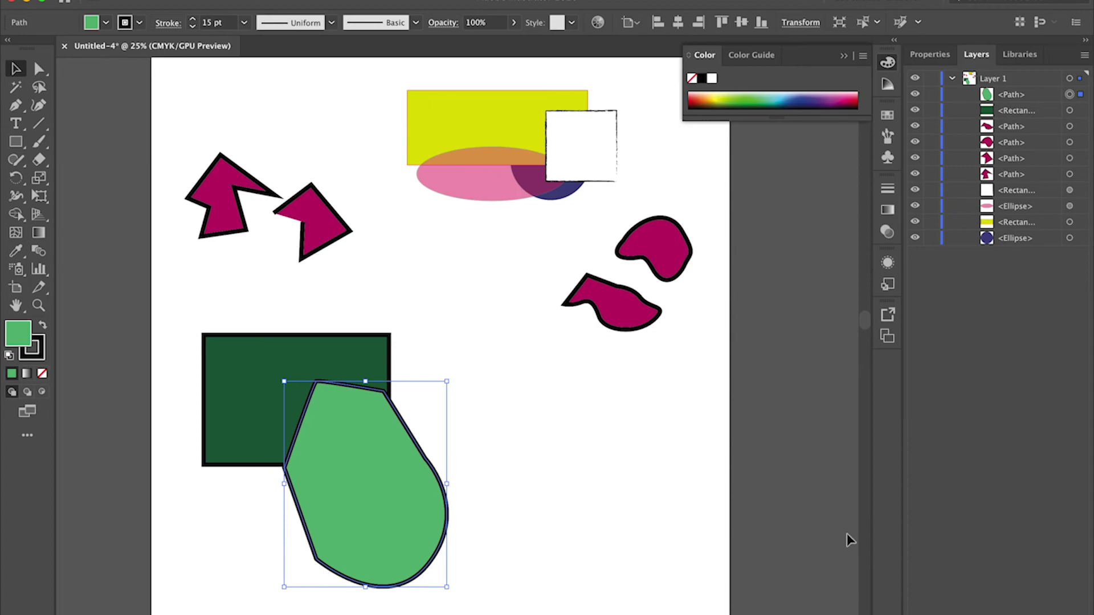
click(535, 470)
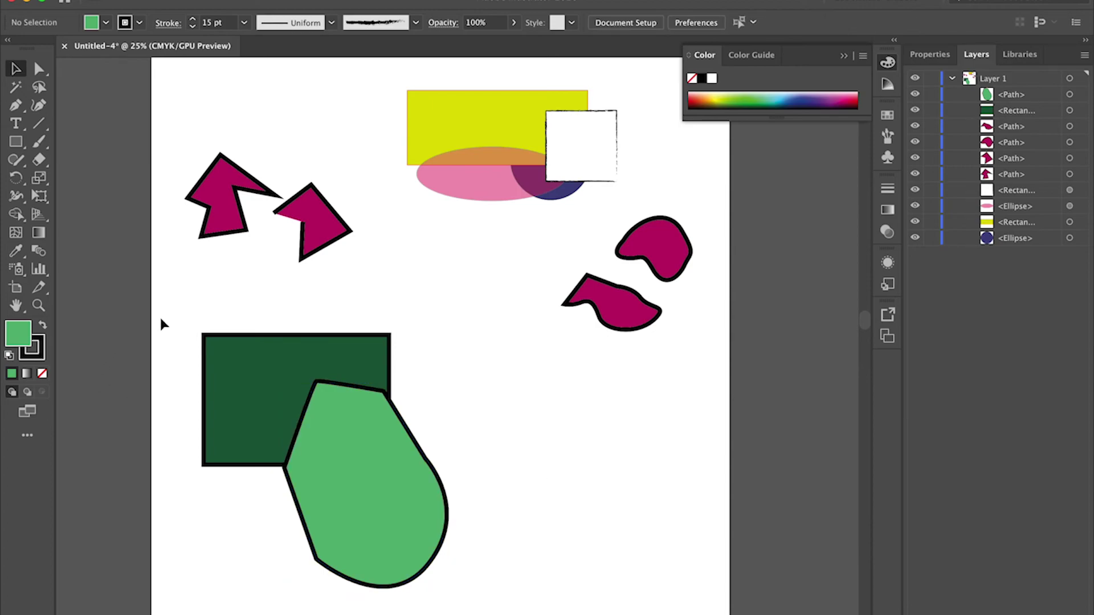
drag(161, 317, 333, 485)
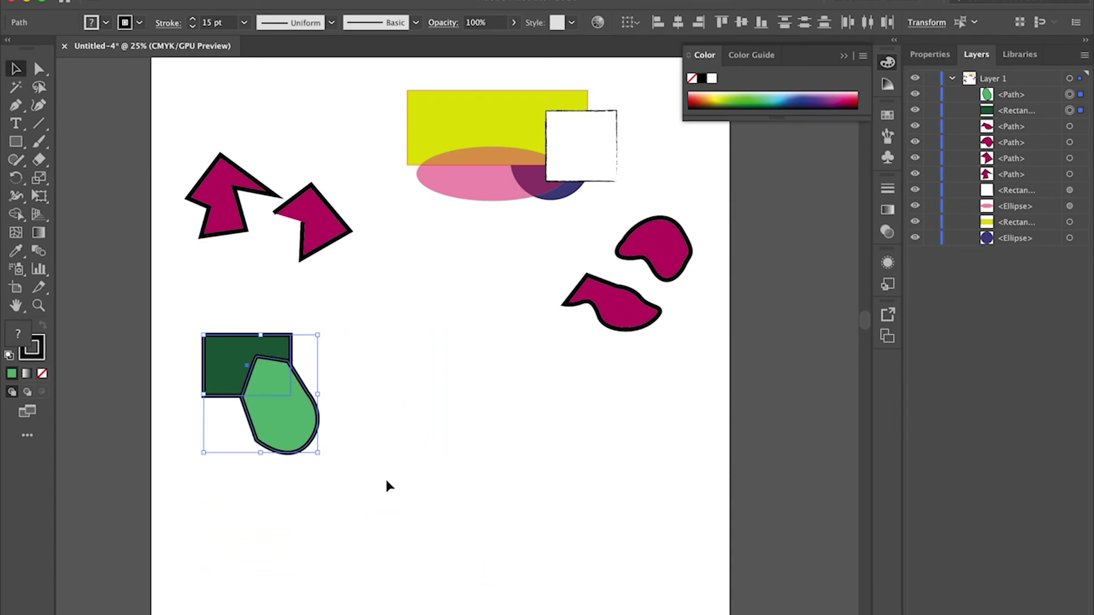
click(532, 500)
Step: Copy the overlapping rectangle and rounded shape together and place a duplicate of the pair to the right of the original
key(a)
drag(163, 320, 421, 528)
key(ctrl+c)
key(ctrl+v)
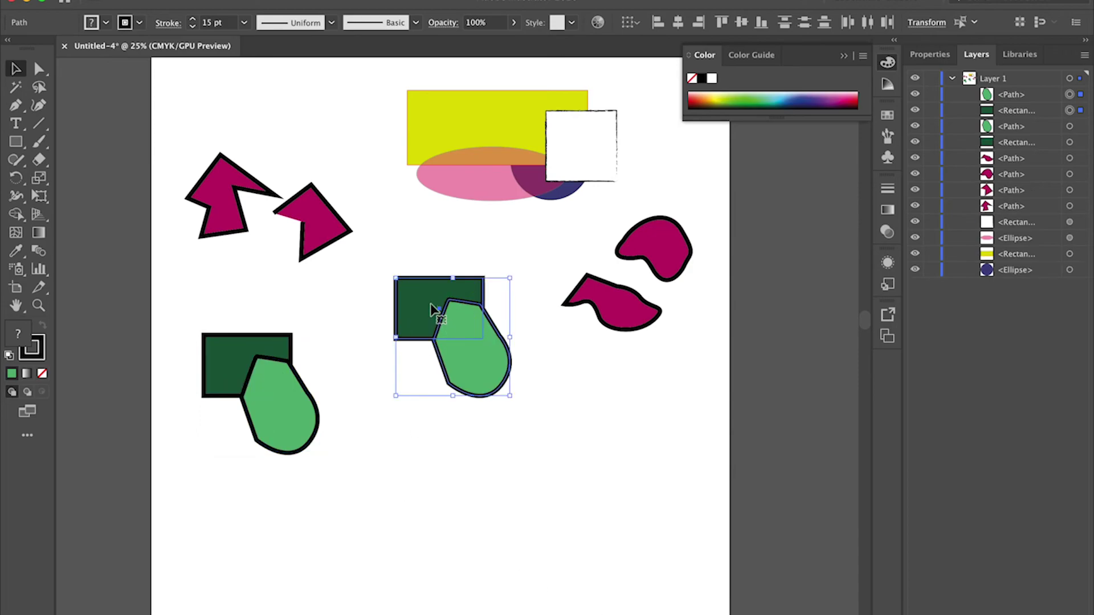
drag(430, 311, 411, 372)
click(603, 490)
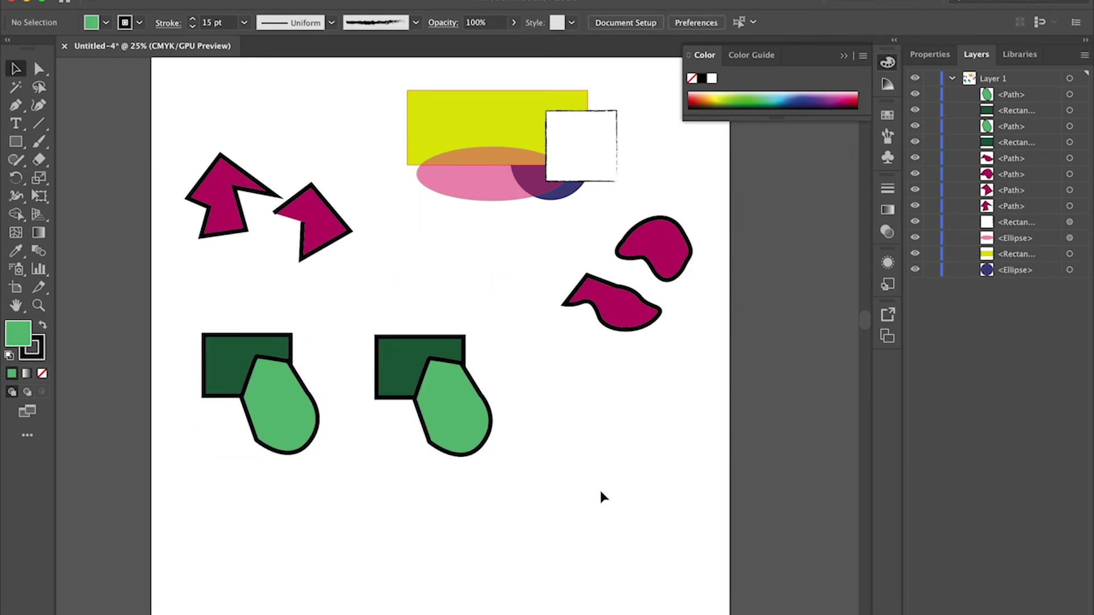
Step: Paste two more copies of the green pair, placing one at the right end of the row and one below the row
key(ctrl+v)
drag(433, 302, 578, 375)
key(ctrl+v)
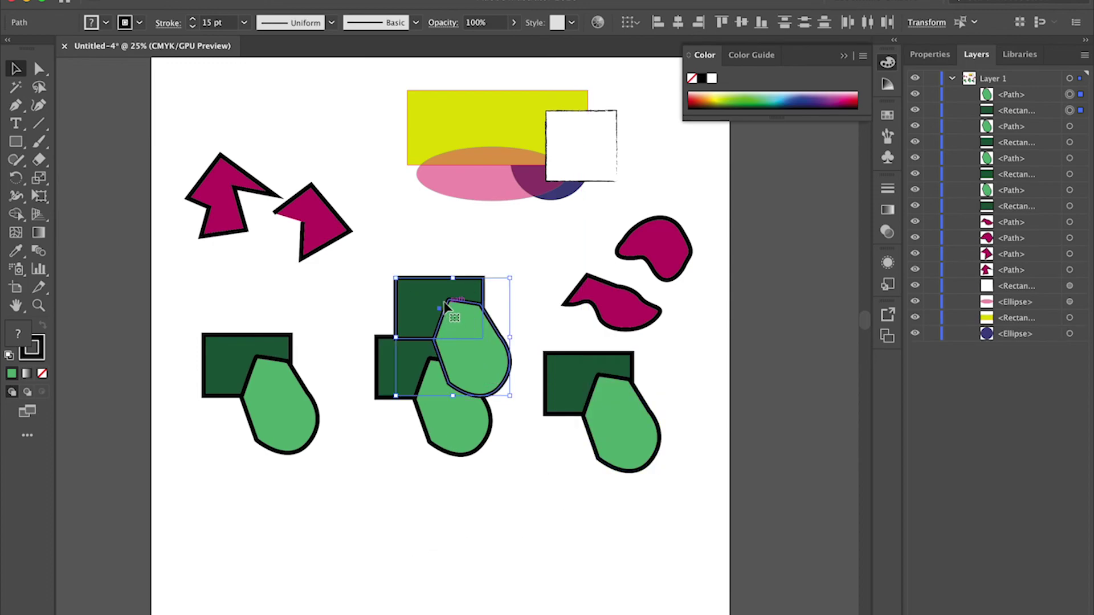
drag(451, 305, 378, 510)
click(542, 523)
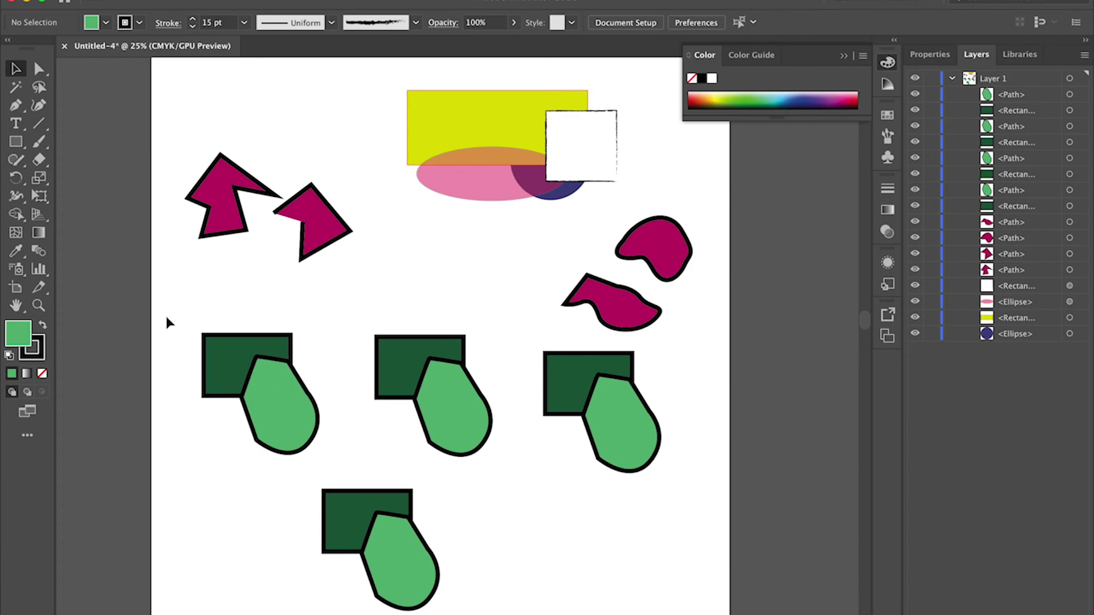
Step: With the leftmost green pair selected, display the full Pathfinder options and place them clear of the artwork near the artboard's lower-right area
drag(183, 321, 334, 469)
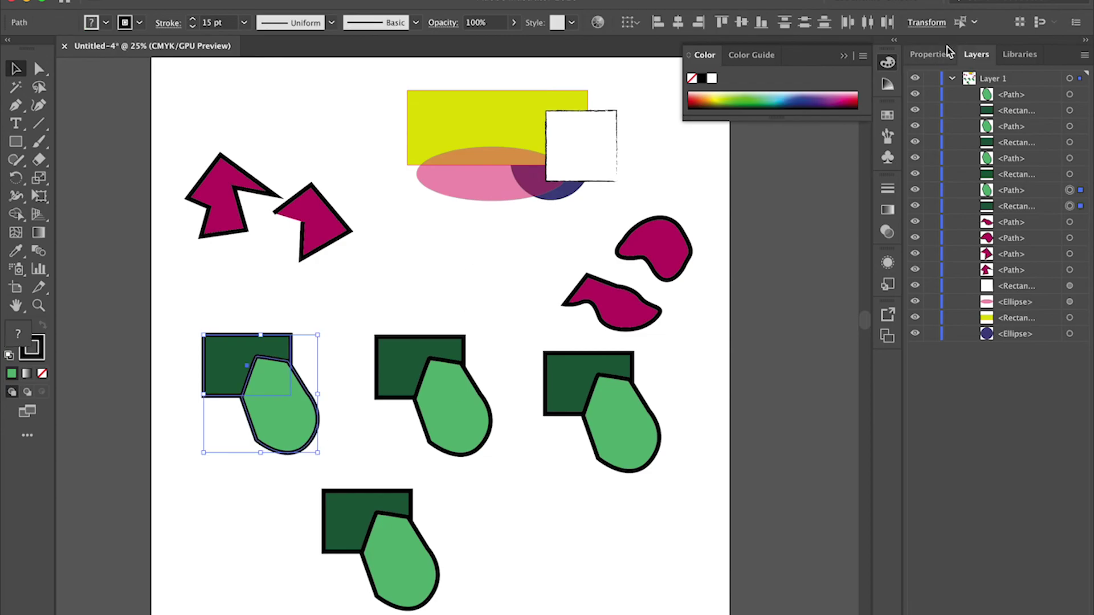
click(929, 55)
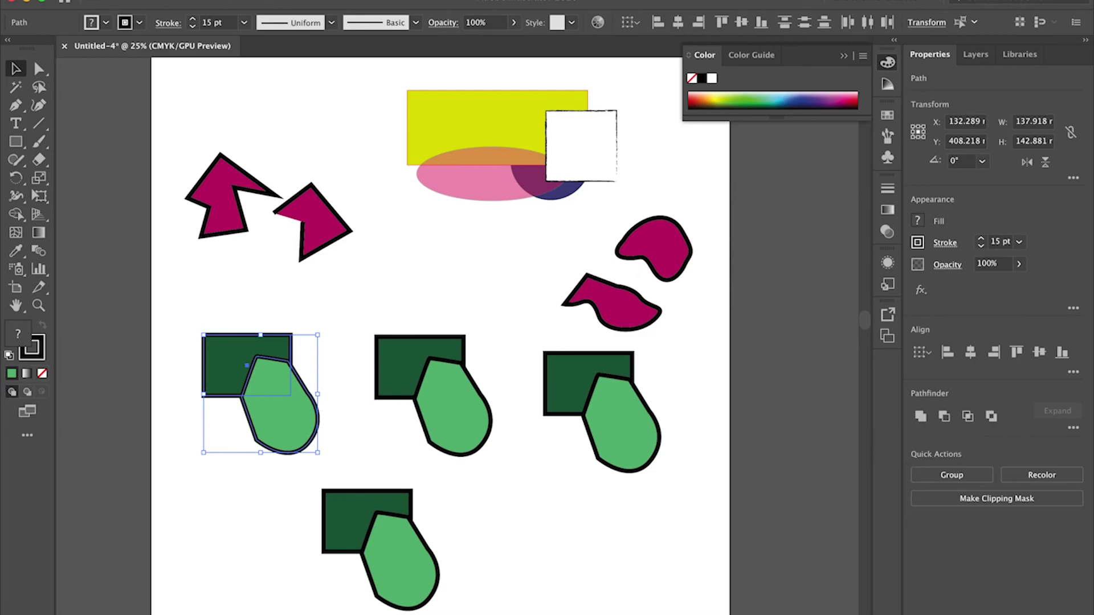
click(394, 1)
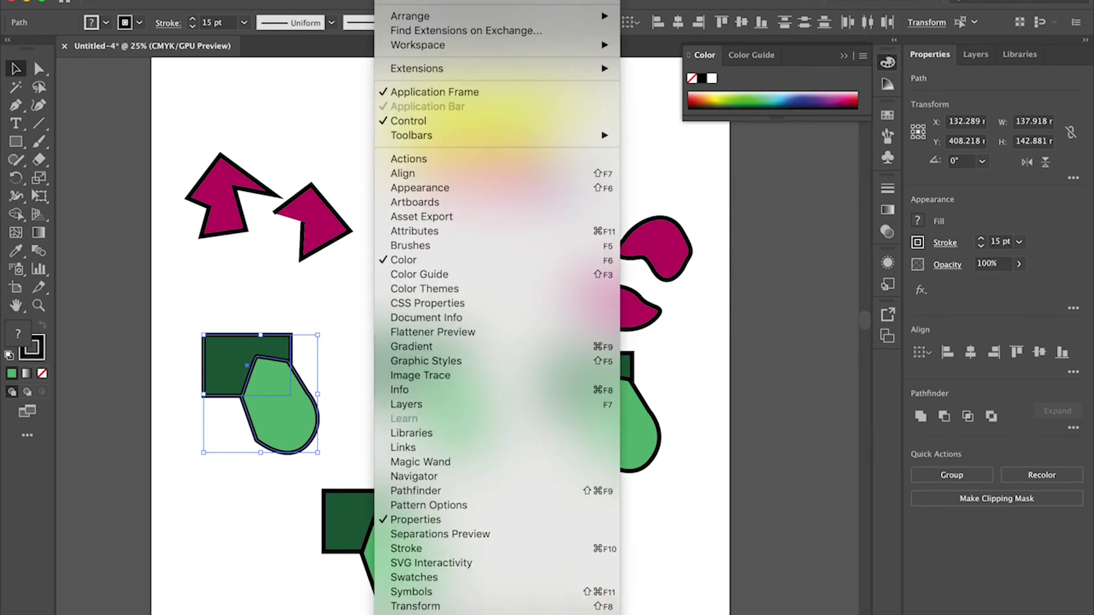
click(463, 485)
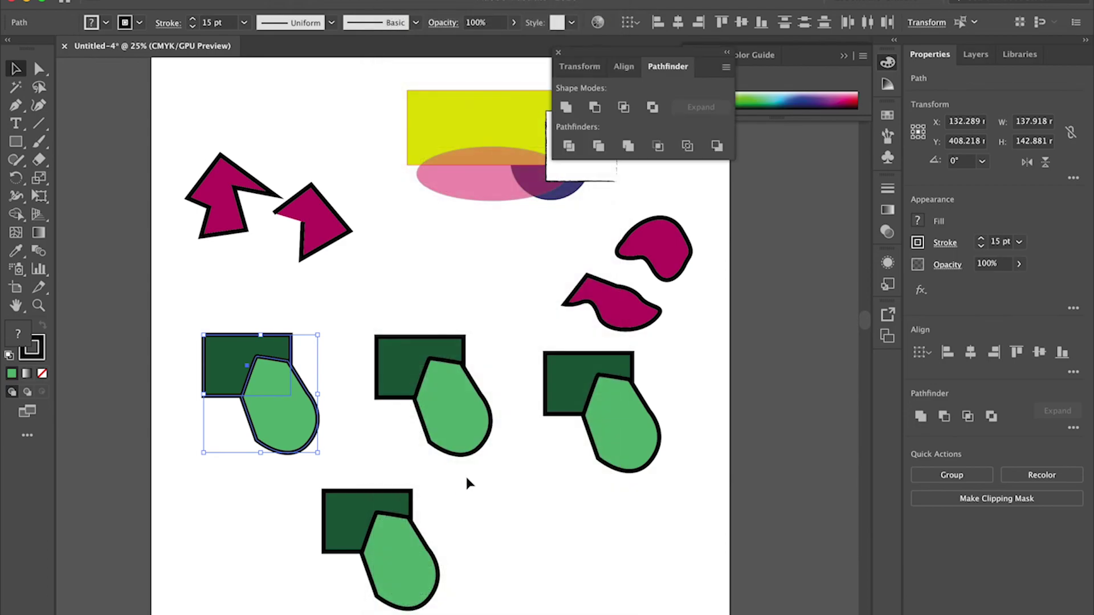
drag(631, 53, 745, 497)
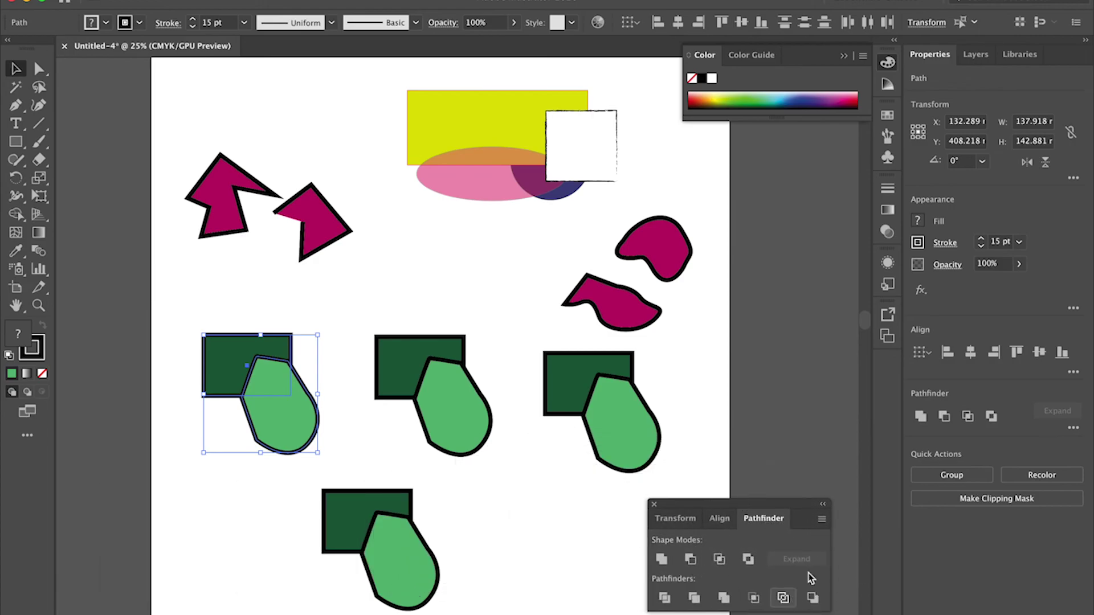
click(1073, 430)
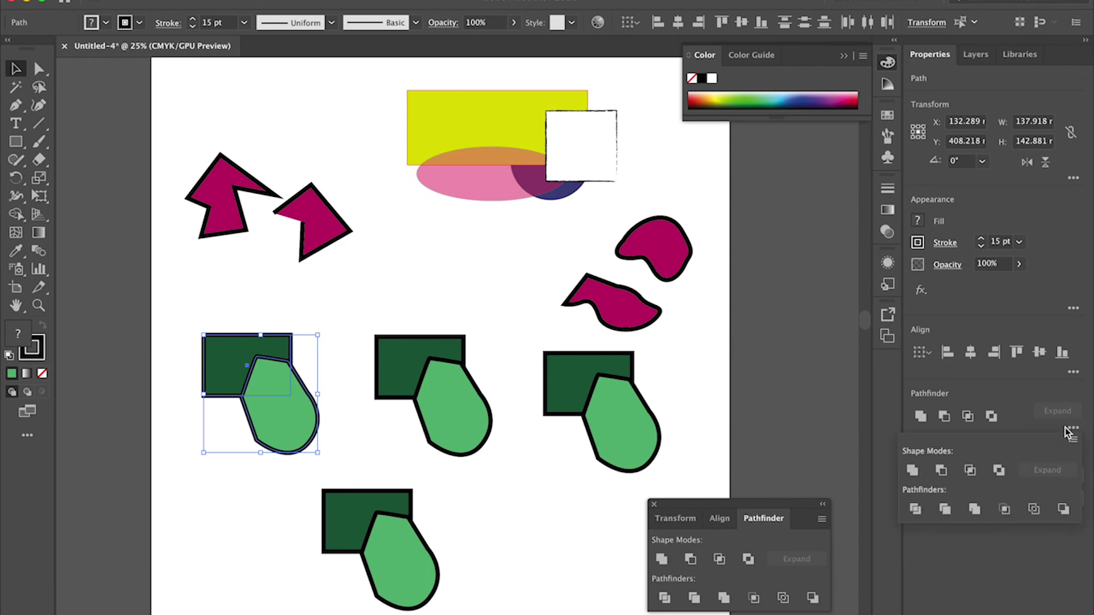
click(1059, 418)
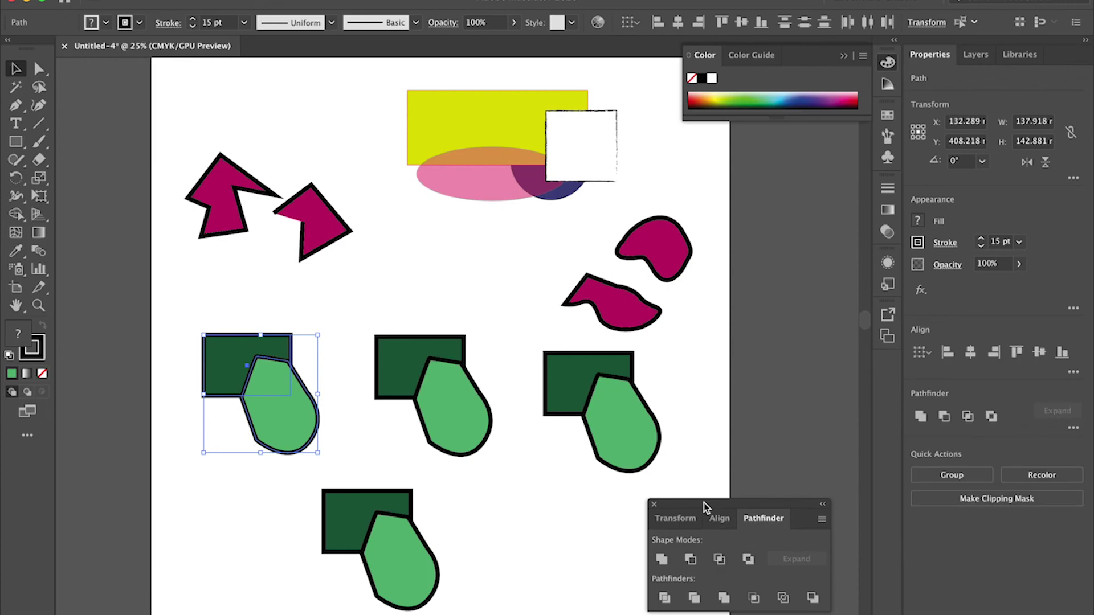
drag(705, 517, 710, 509)
Step: Unite the leftmost green pair into a single shape and shift it slightly up and left
drag(175, 325, 320, 461)
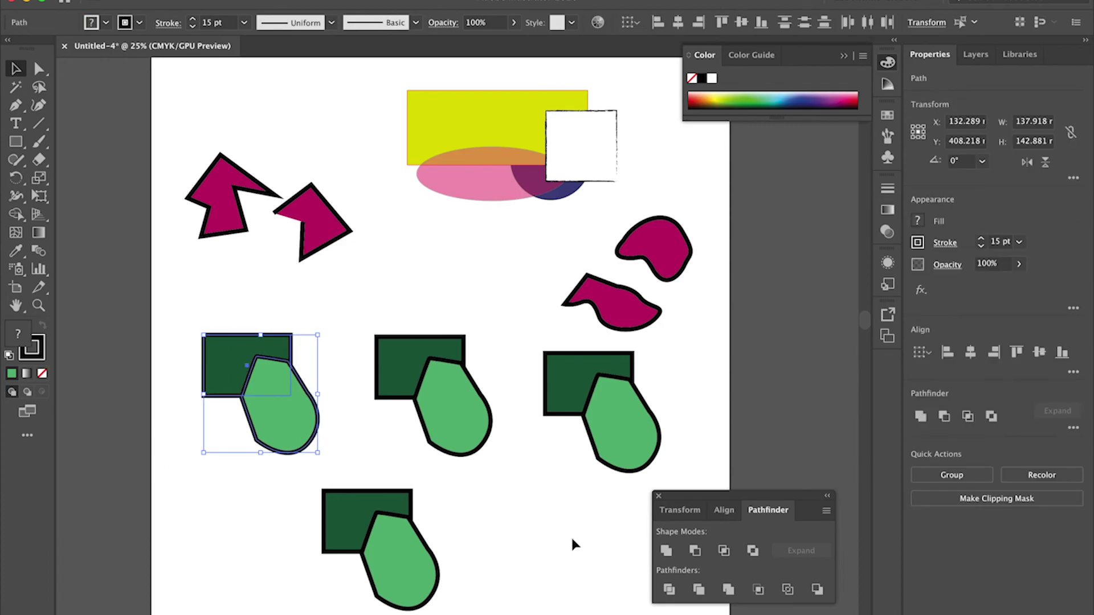
click(666, 550)
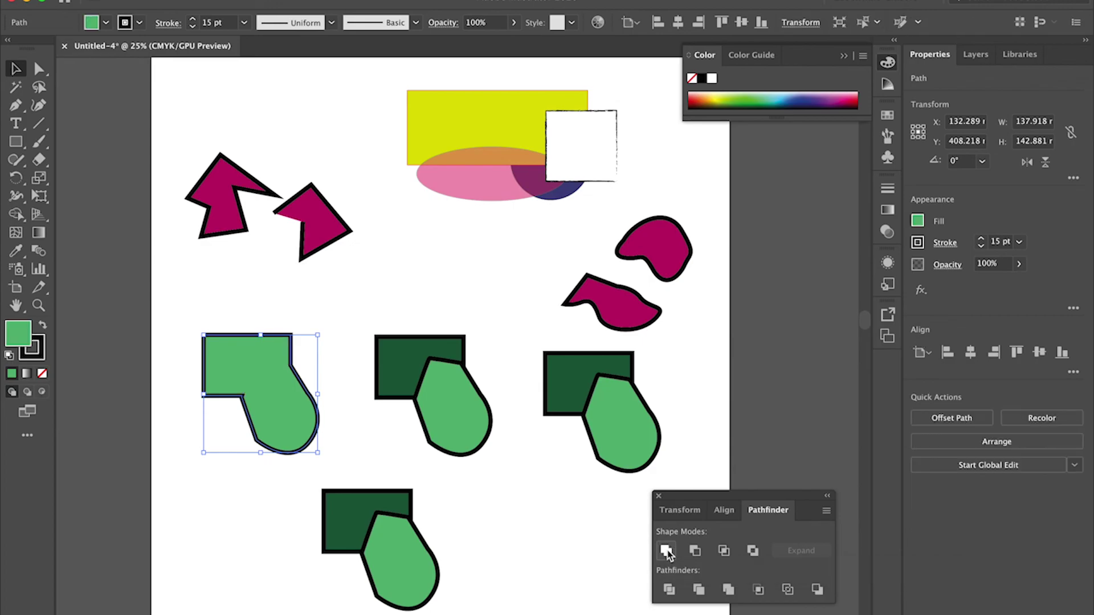
click(216, 306)
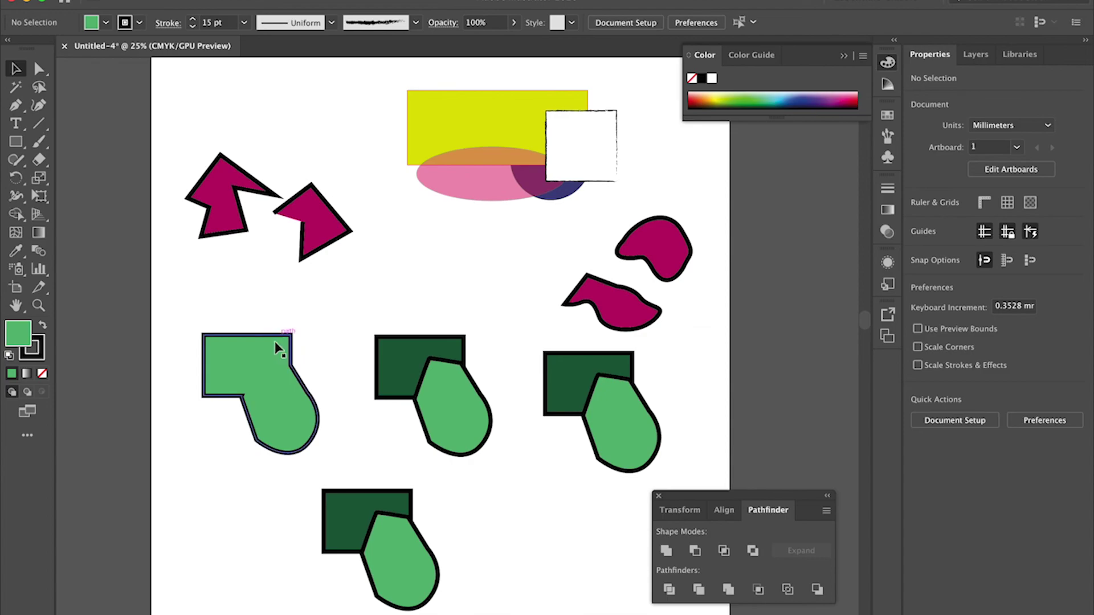
drag(260, 340, 231, 326)
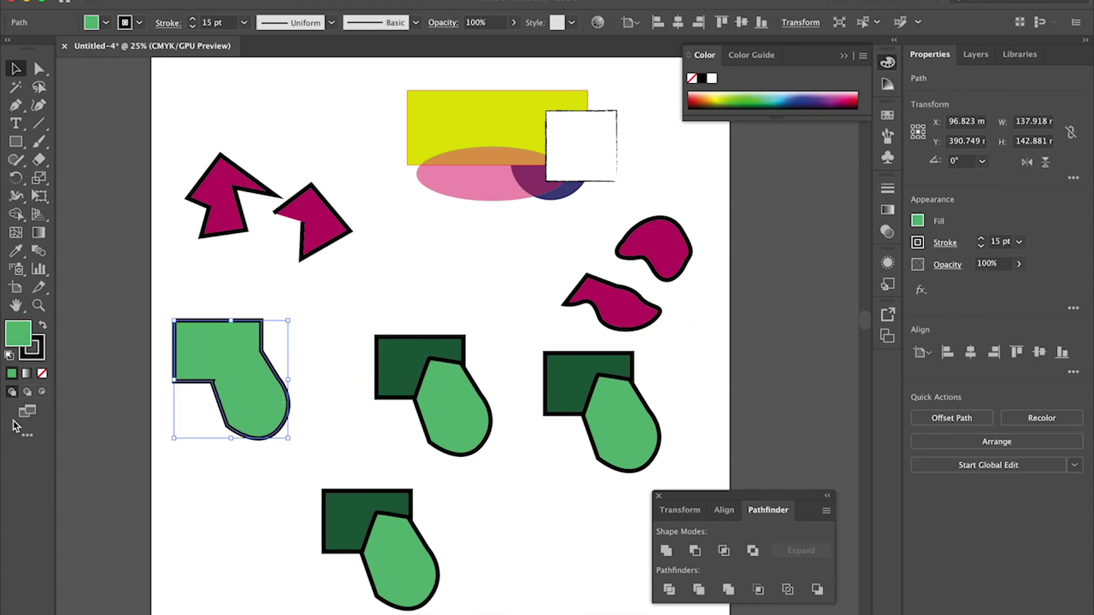
Step: Cut the light green shape out of the dark rectangle in the middle pair using Minus Front
click(298, 339)
click(403, 342)
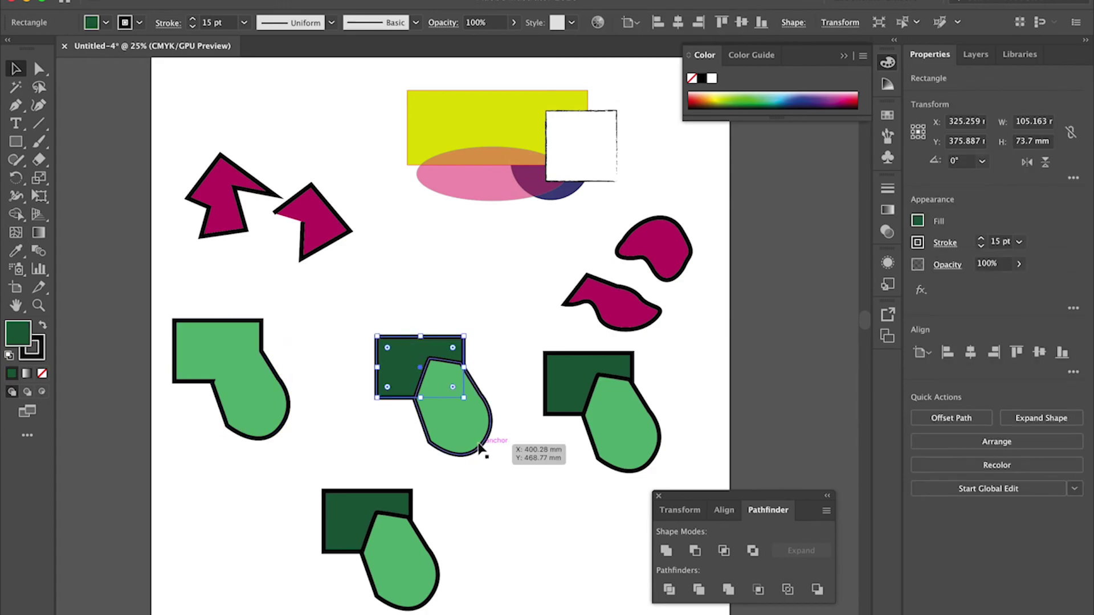
click(483, 452)
click(399, 354)
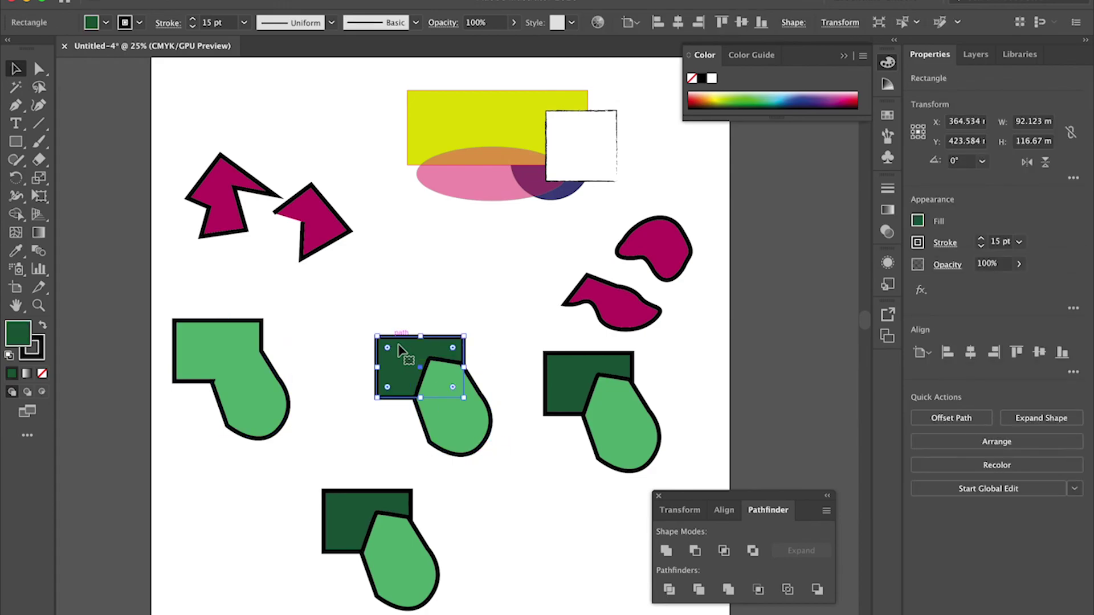
click(481, 453)
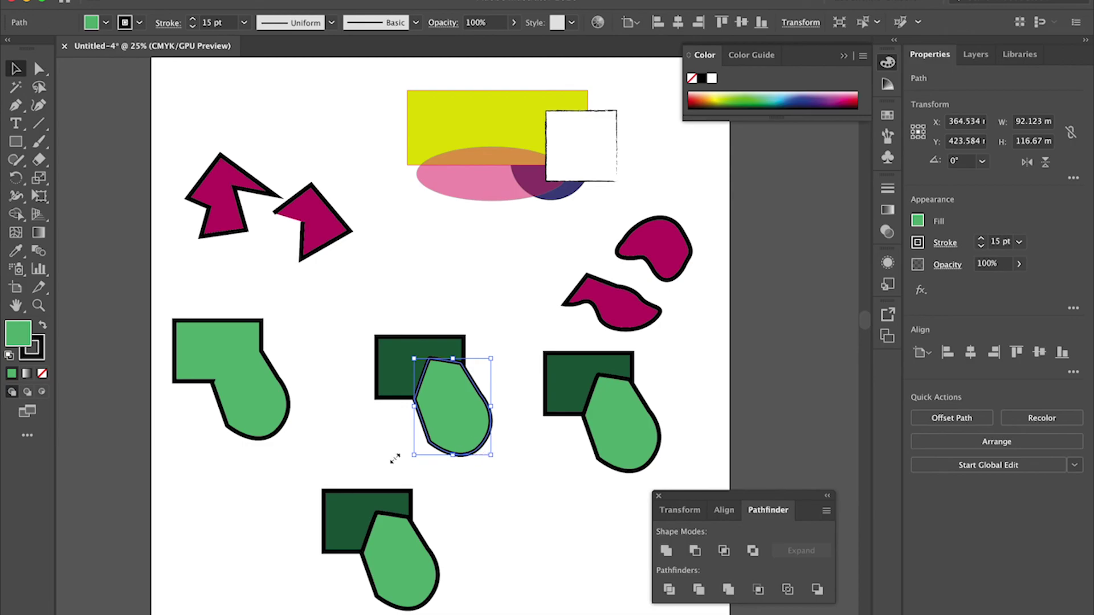
click(228, 524)
drag(349, 306, 497, 459)
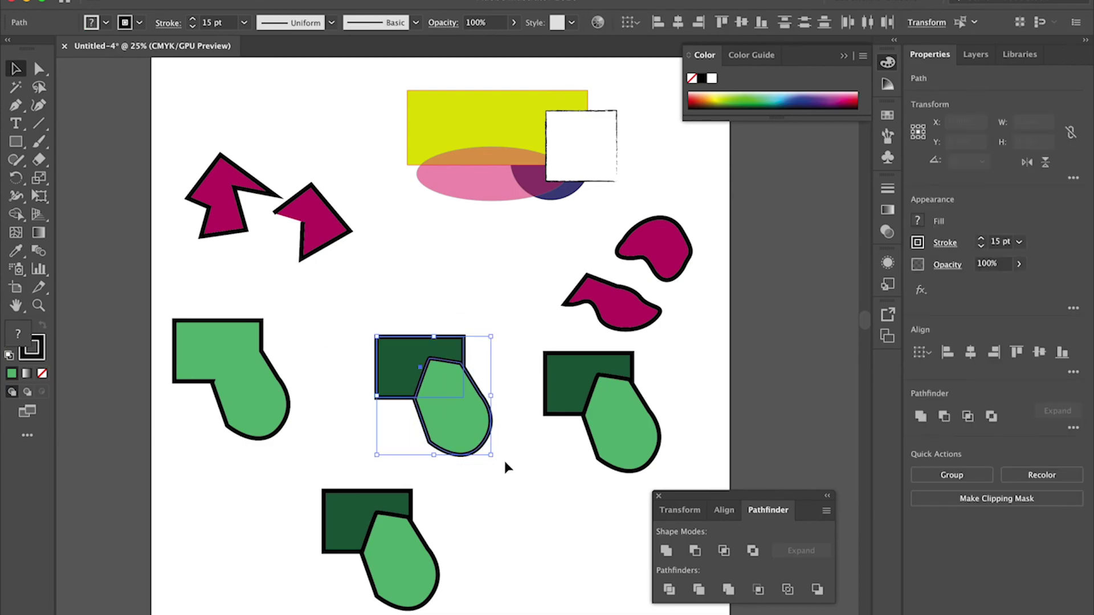
click(696, 552)
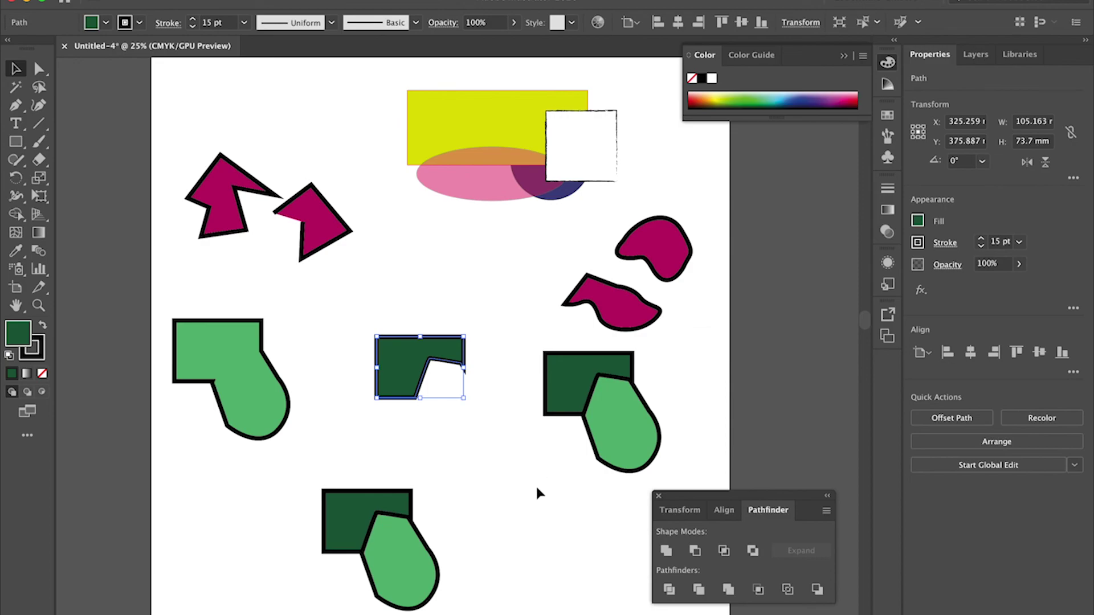
click(516, 423)
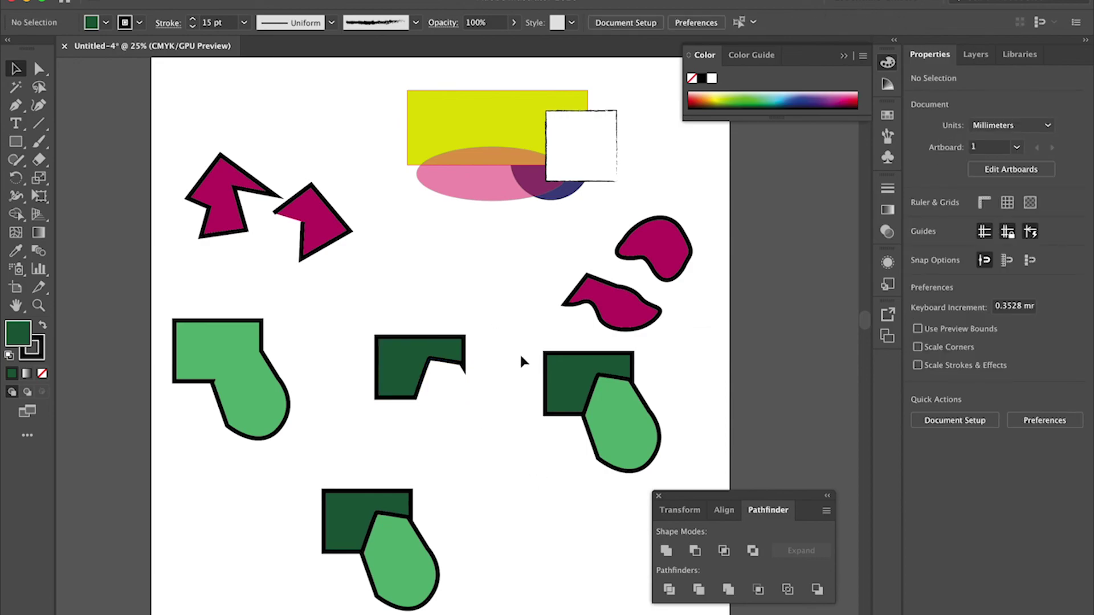
Step: Intersect the rightmost green pair so that only its overlapping area is kept
drag(520, 351, 659, 459)
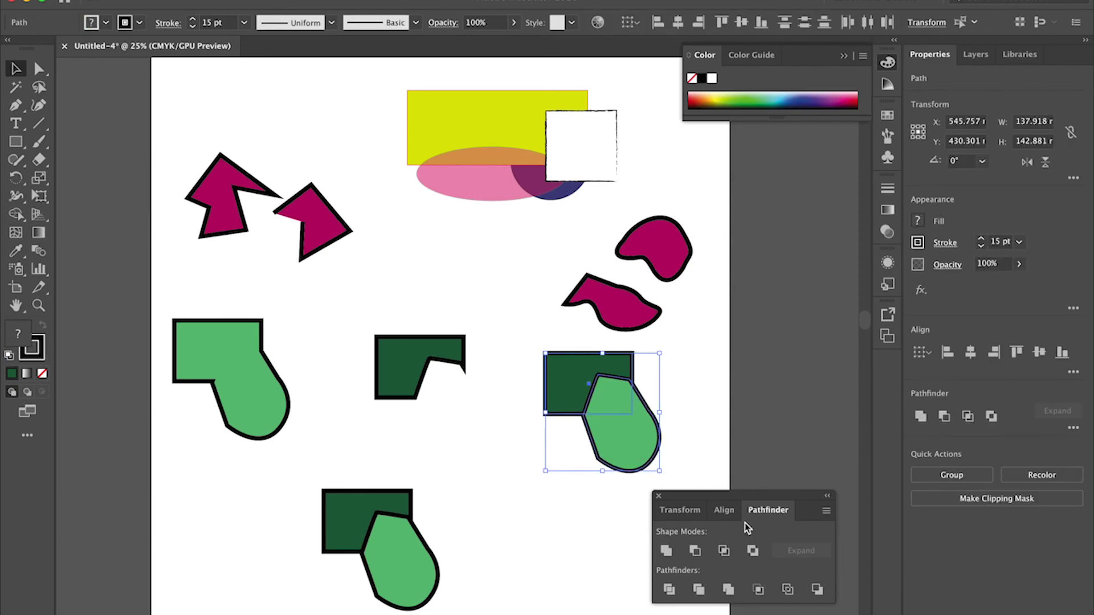
click(725, 550)
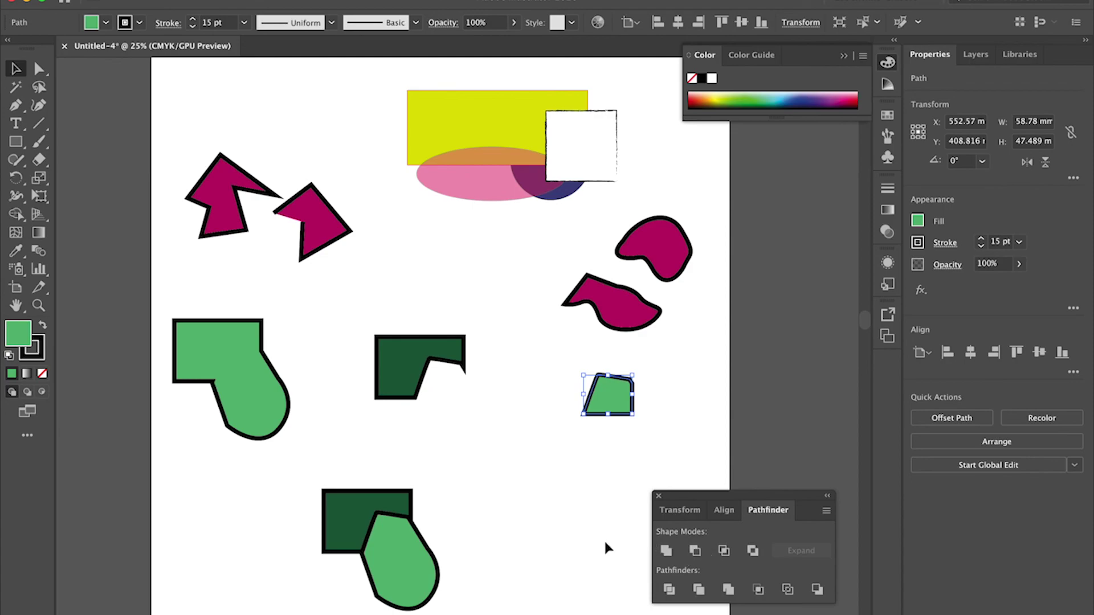
click(523, 539)
Step: Apply Exclude to the bottom green pair to knock out its overlapping area
drag(294, 486, 463, 613)
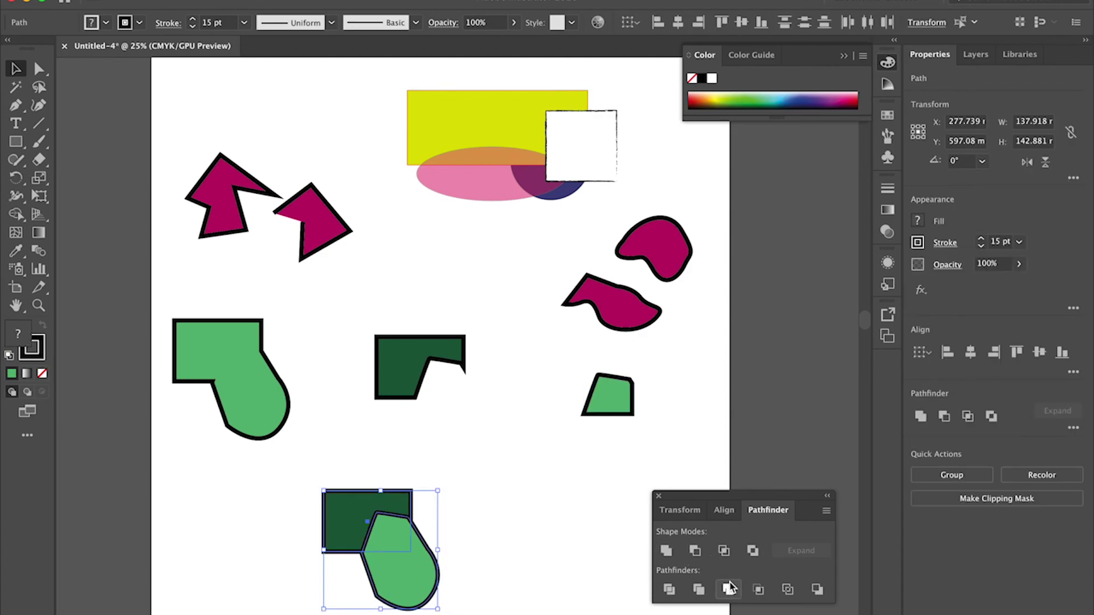
click(753, 552)
click(523, 535)
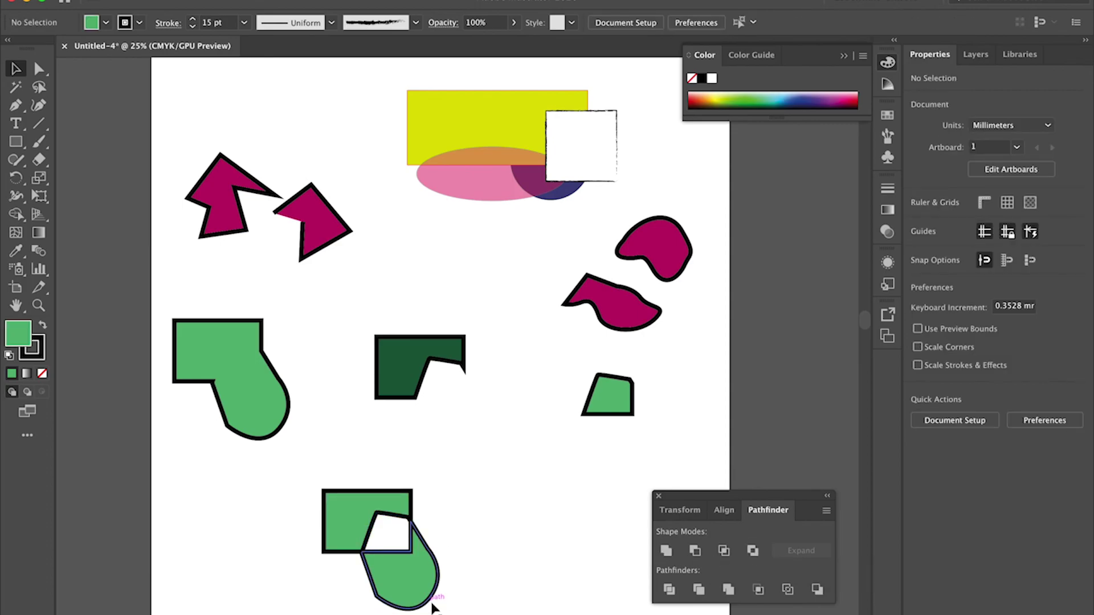
Step: Move the excluded green group around to show its hollow overlap, placing it below the gap between the middle cut-out shape and the small intersected shape
drag(433, 608, 509, 587)
click(556, 520)
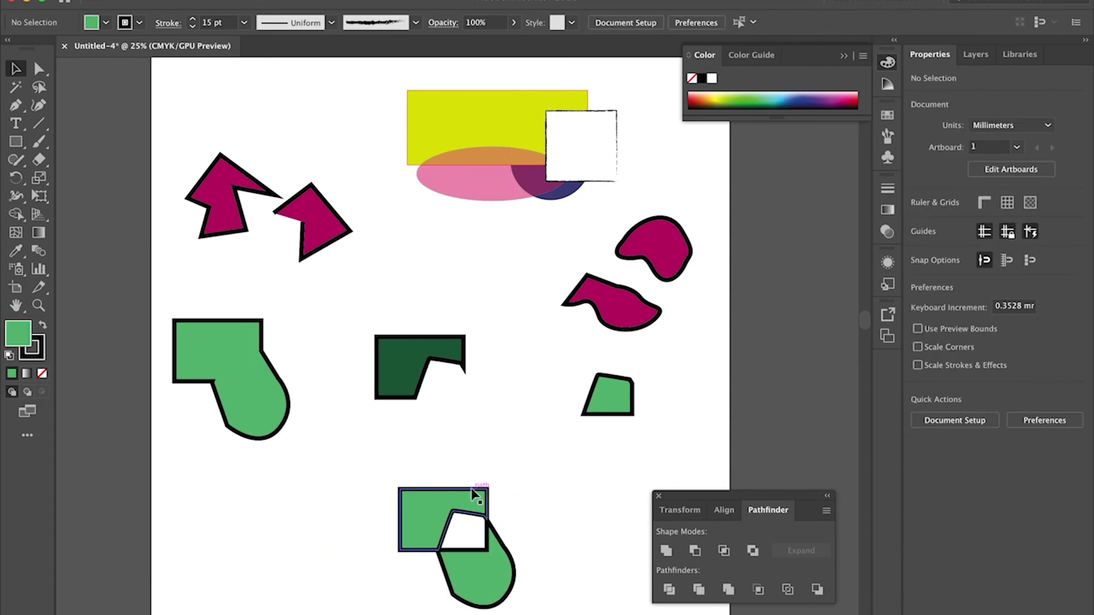
click(472, 495)
drag(472, 494, 388, 477)
click(560, 596)
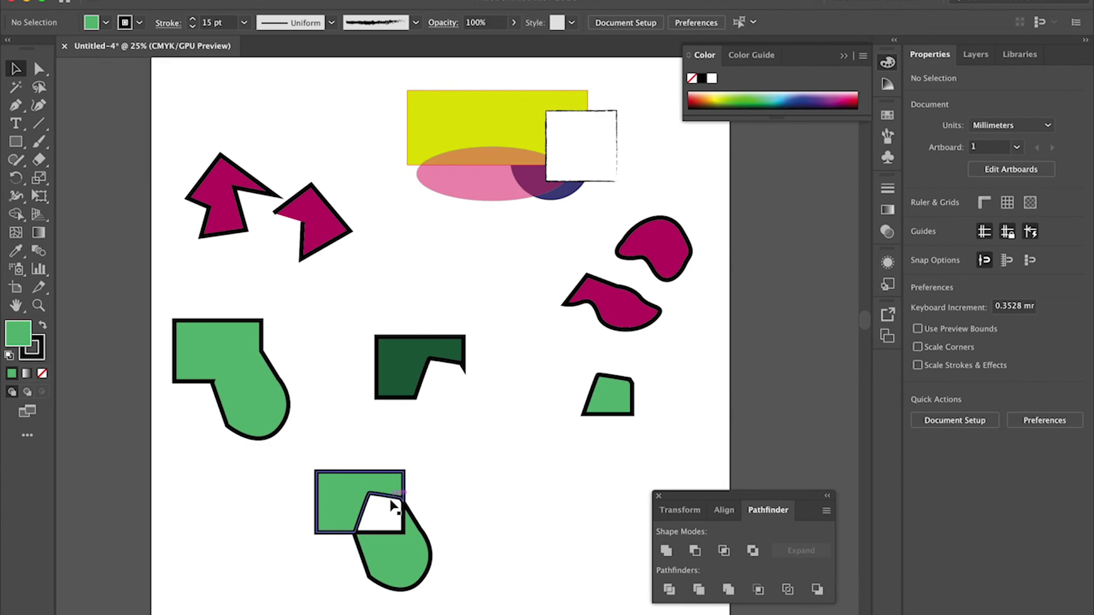
drag(393, 501, 518, 428)
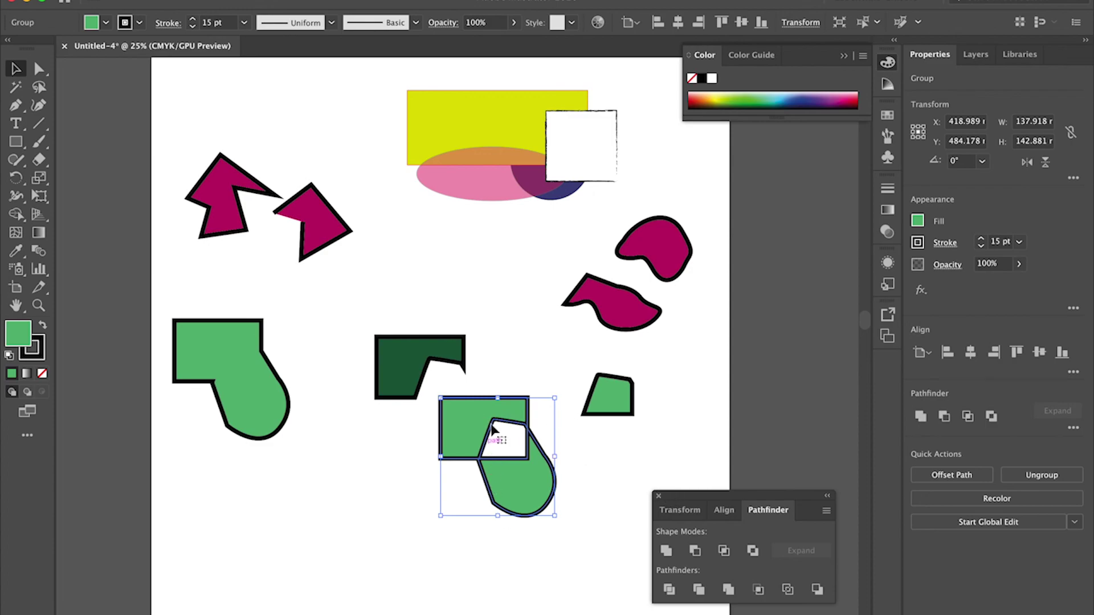
drag(495, 425, 510, 432)
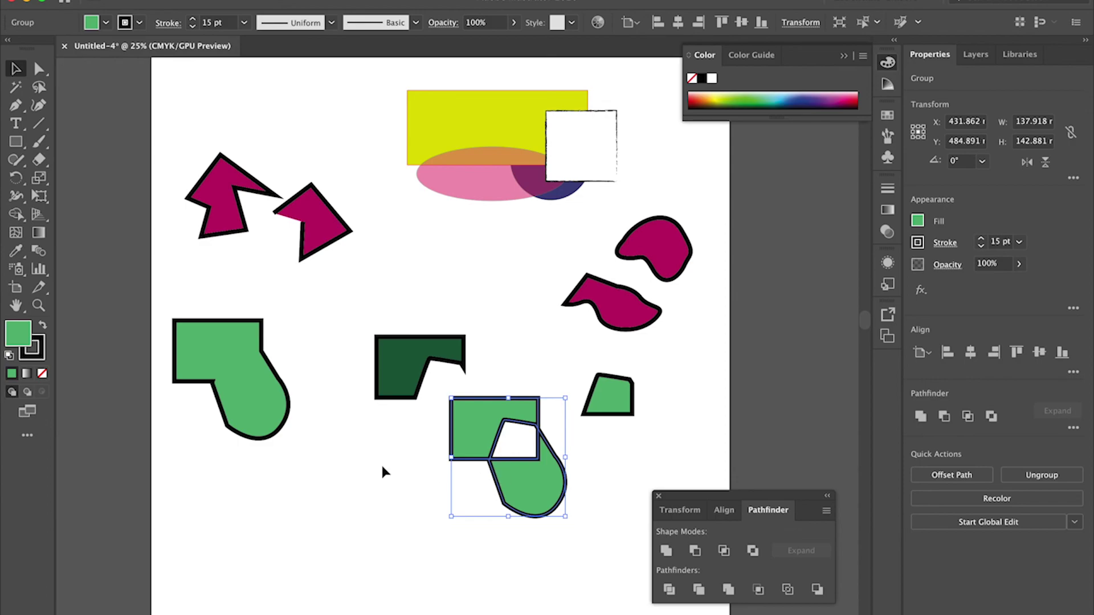